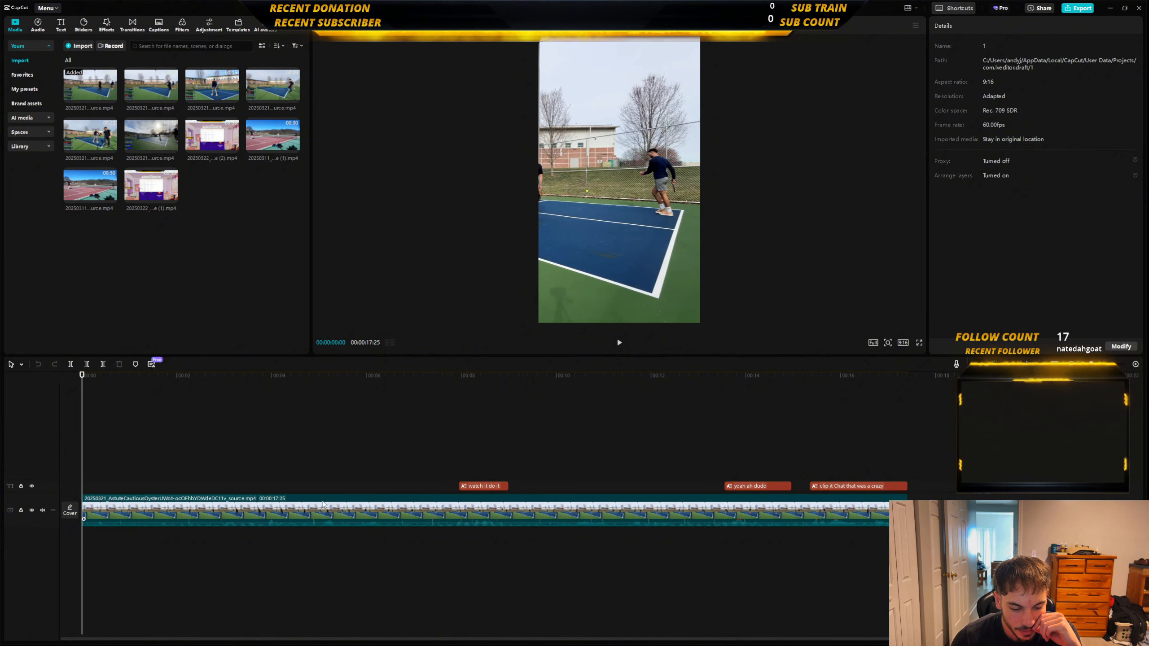
Delete all three caption text clips from the track above the main video.
drag(474, 455, 866, 492)
key(Delete)
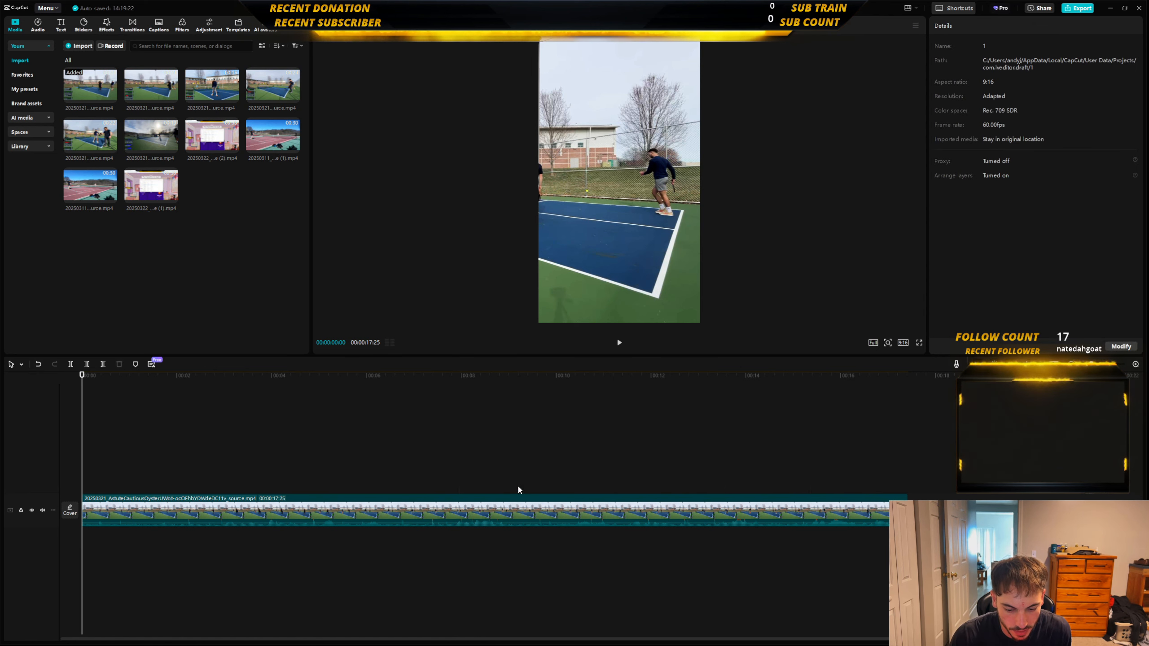
Remove every scale and position keyframe from the pickleball clip, working from its start to its end.
click(184, 518)
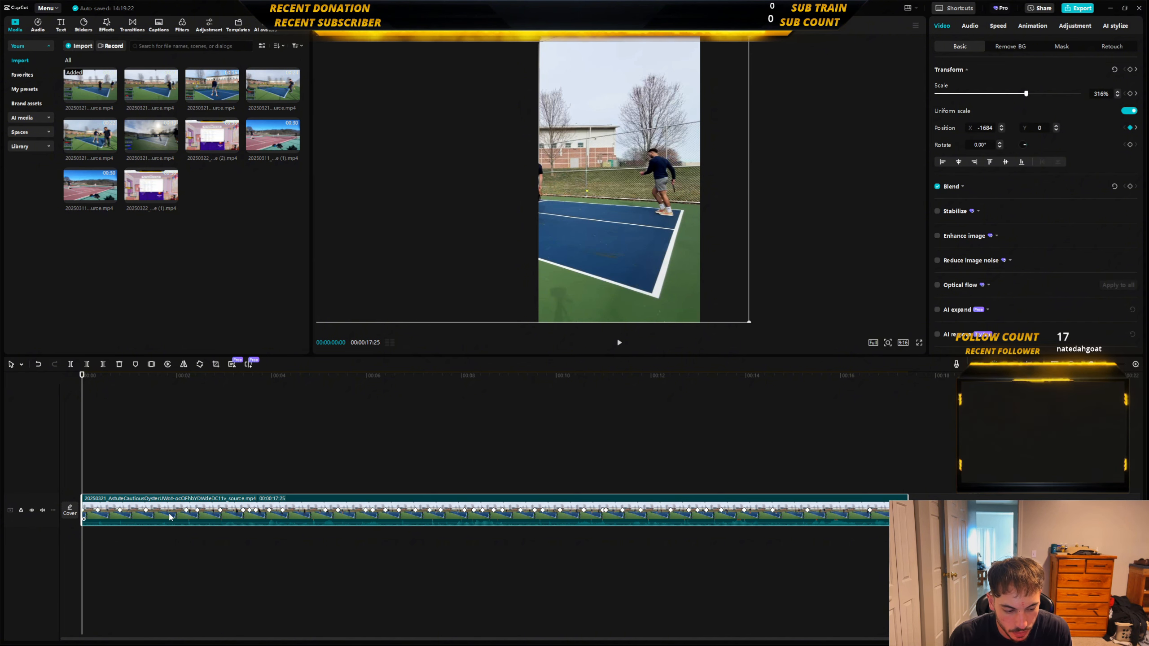
click(97, 511)
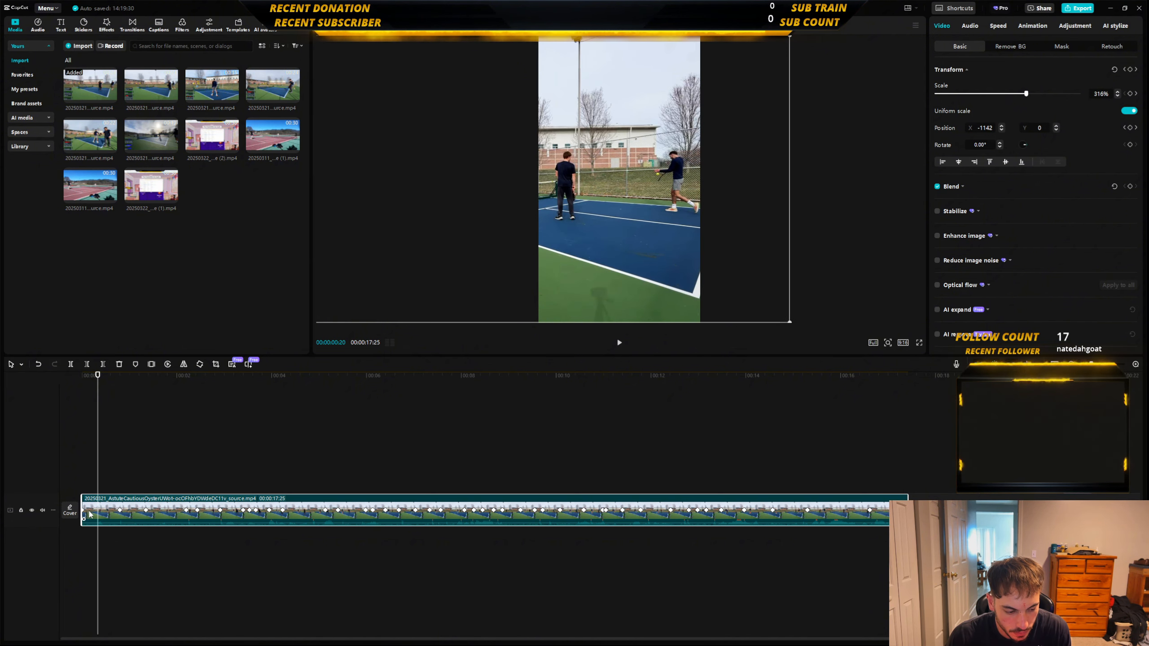
click(120, 510)
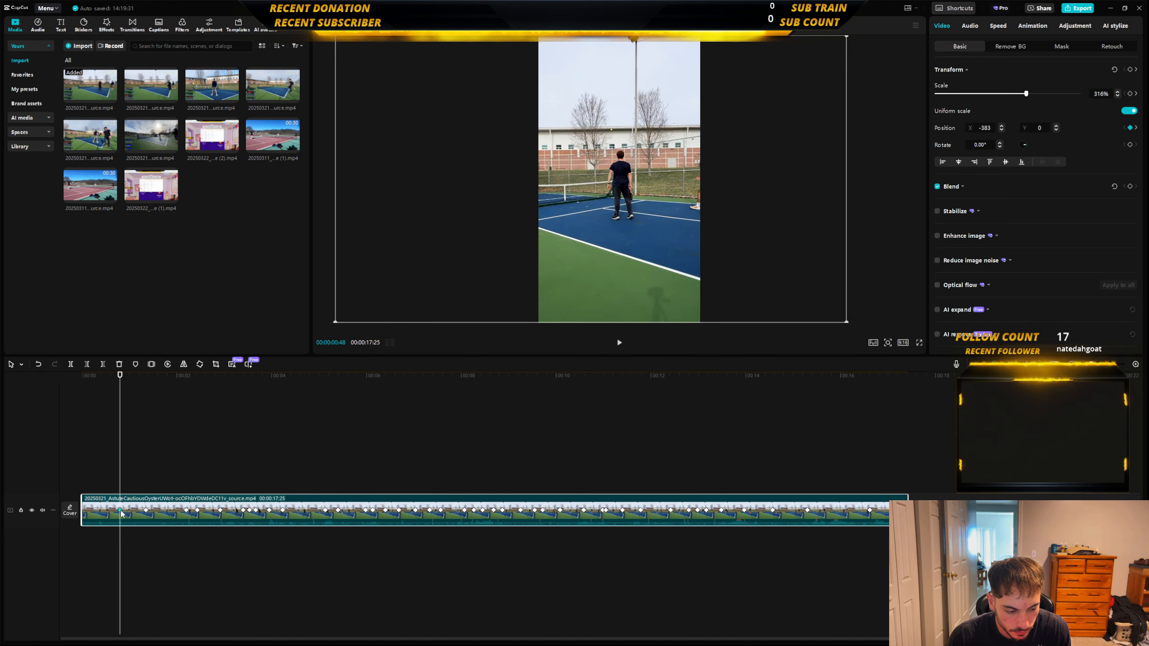
click(146, 510)
click(187, 510)
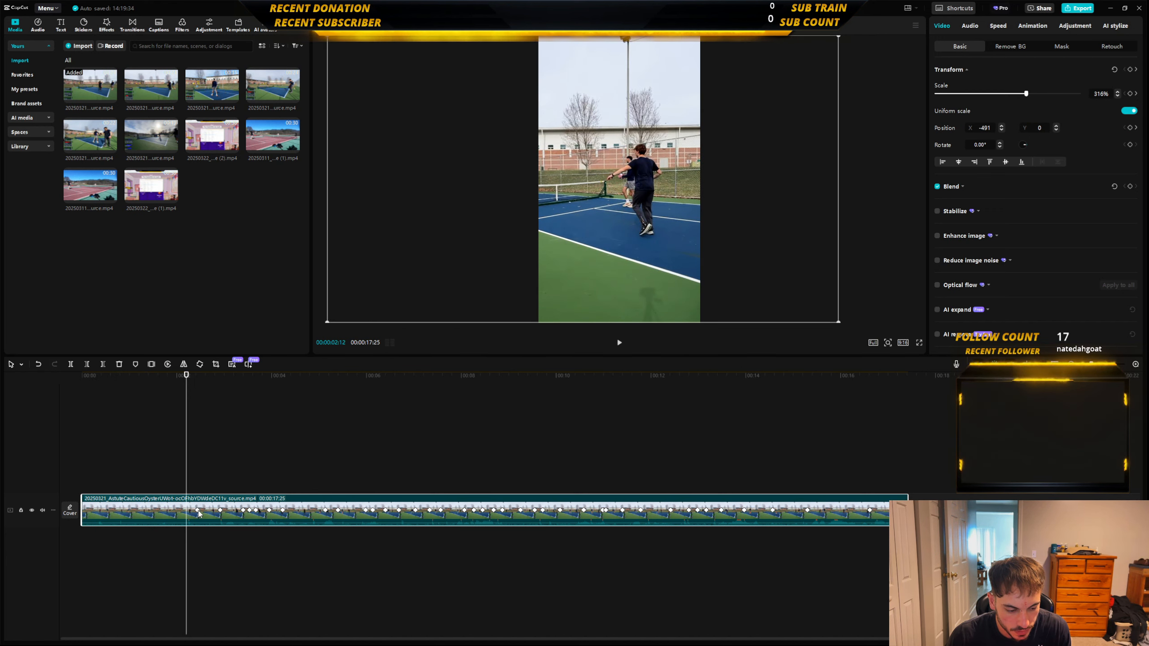
click(198, 510)
click(220, 510)
click(243, 510)
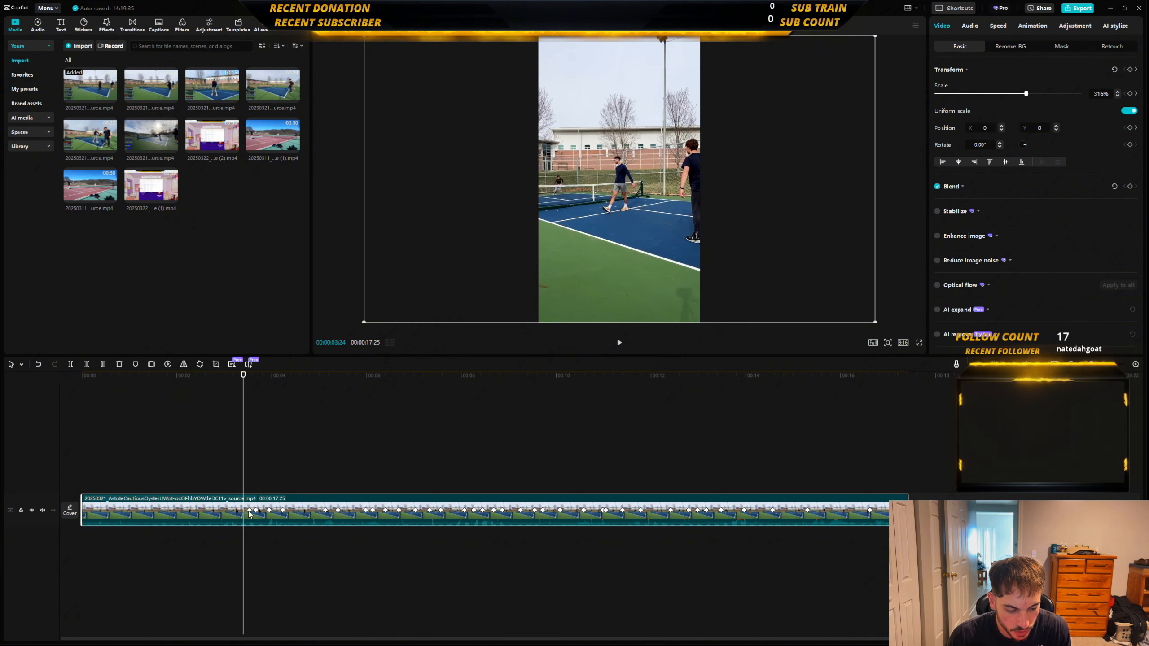
click(249, 510)
click(256, 510)
click(269, 510)
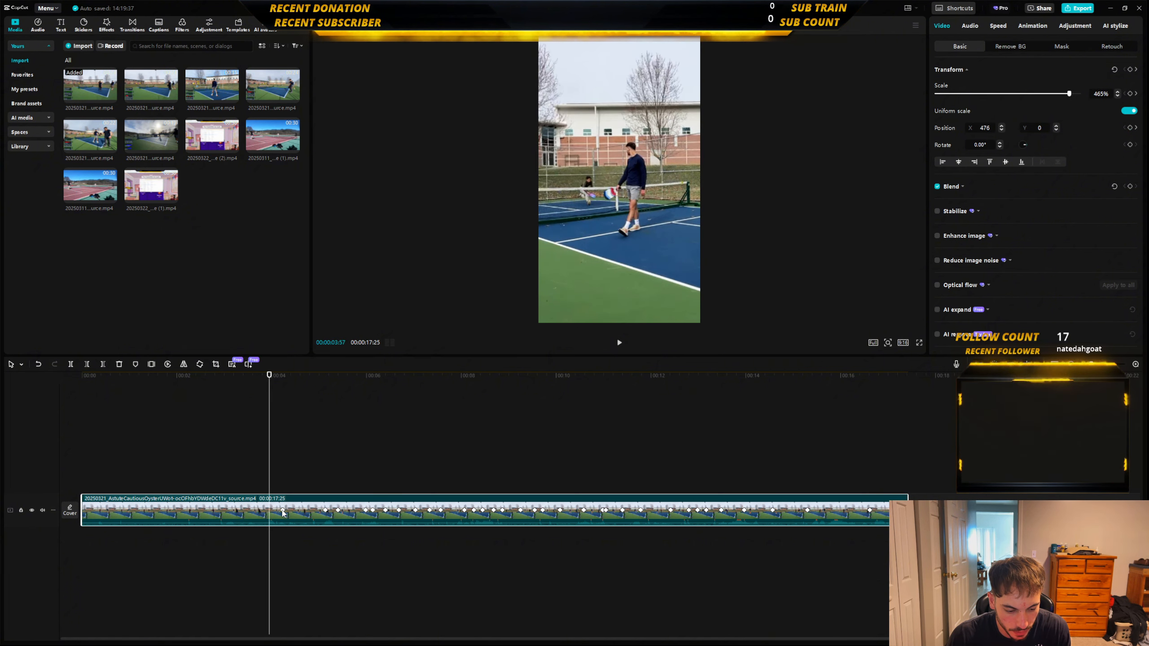
click(283, 510)
click(326, 511)
click(338, 510)
click(365, 510)
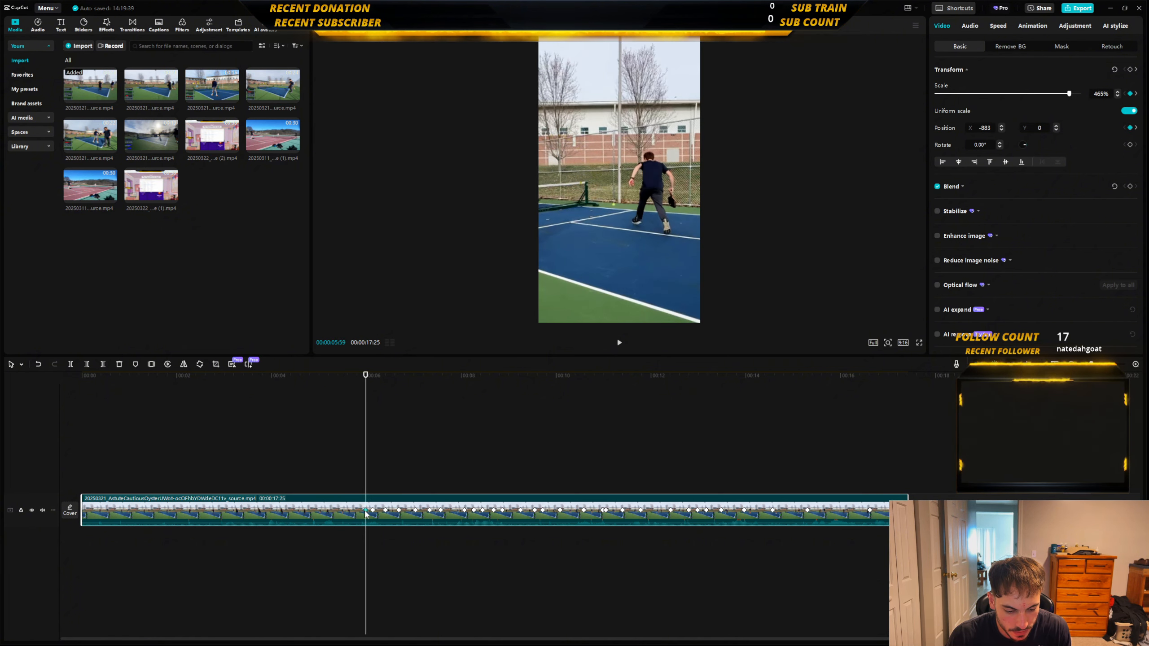
click(372, 510)
click(385, 510)
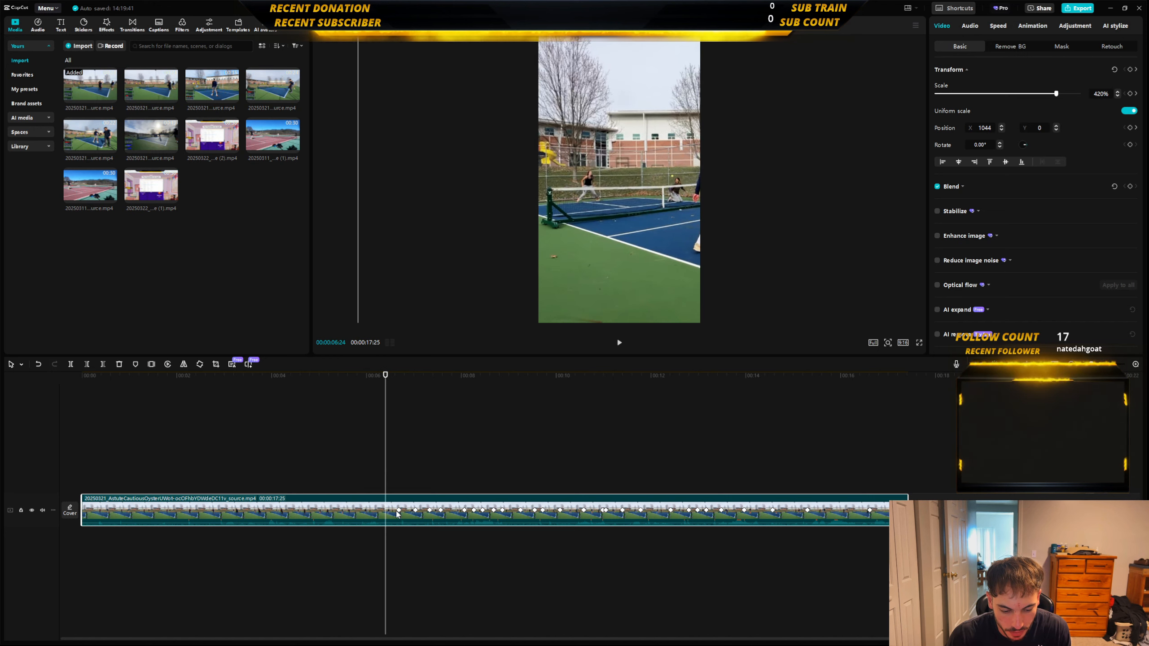
click(398, 510)
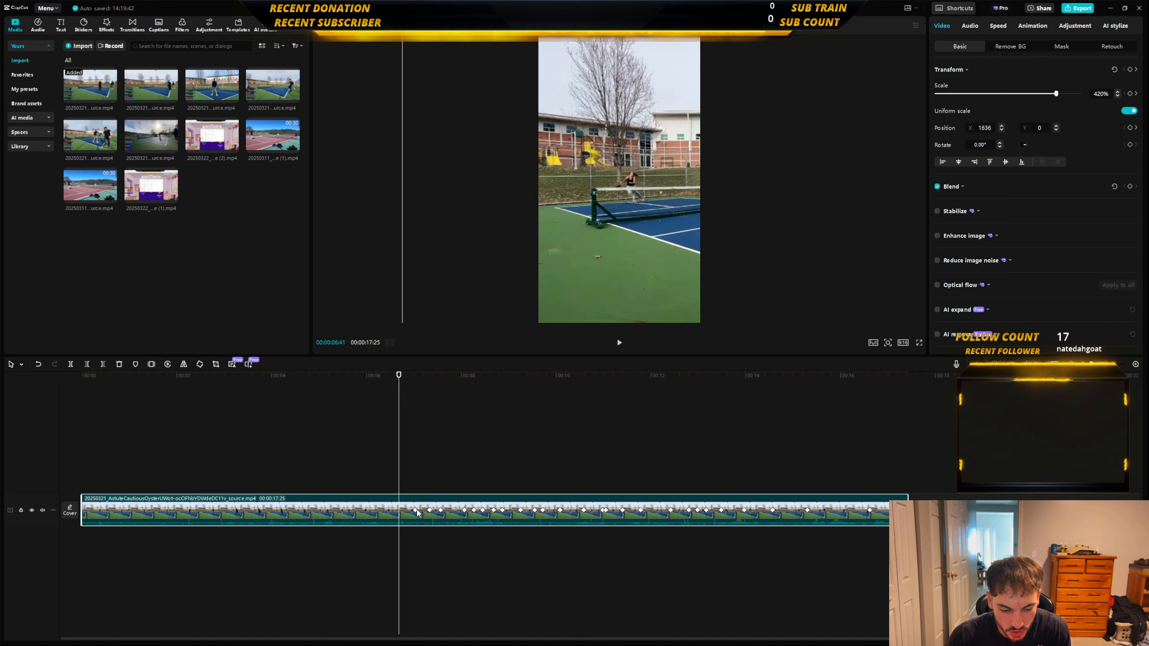
click(415, 510)
click(429, 510)
click(440, 510)
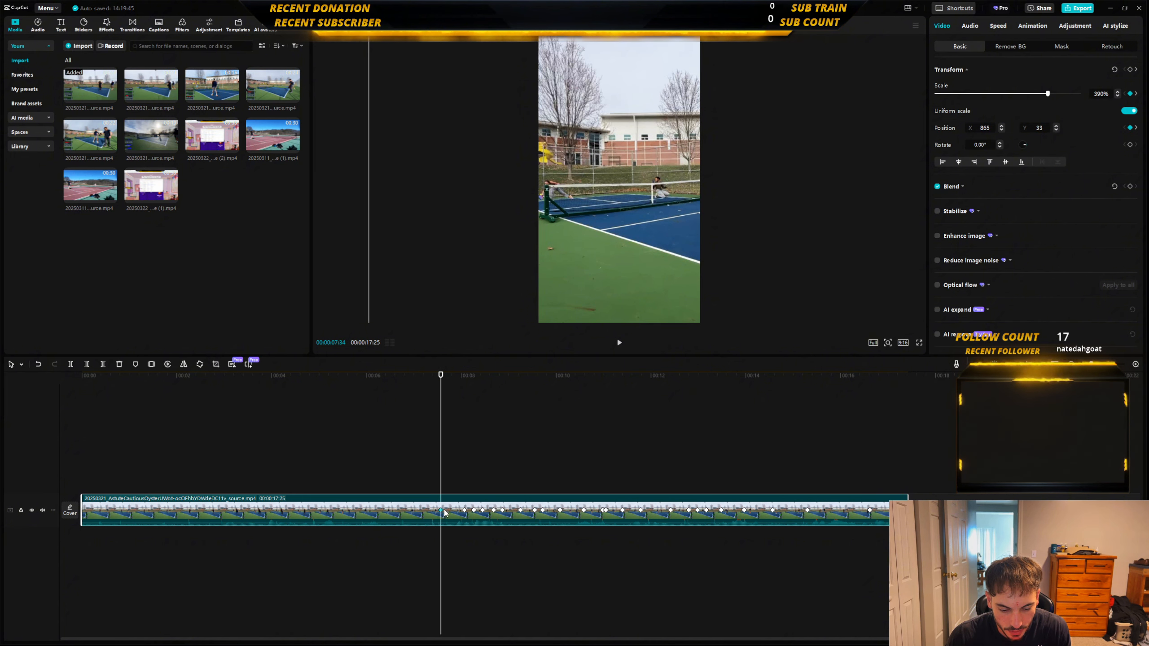
click(465, 510)
click(473, 510)
click(482, 510)
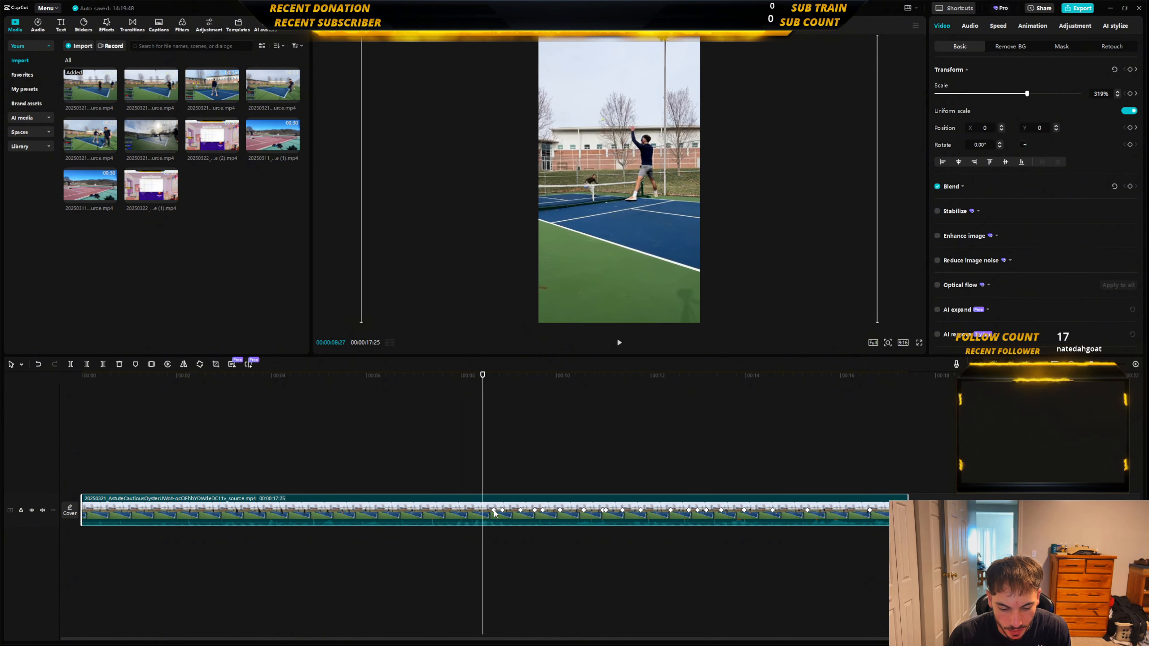
click(495, 510)
click(502, 511)
click(520, 510)
click(534, 510)
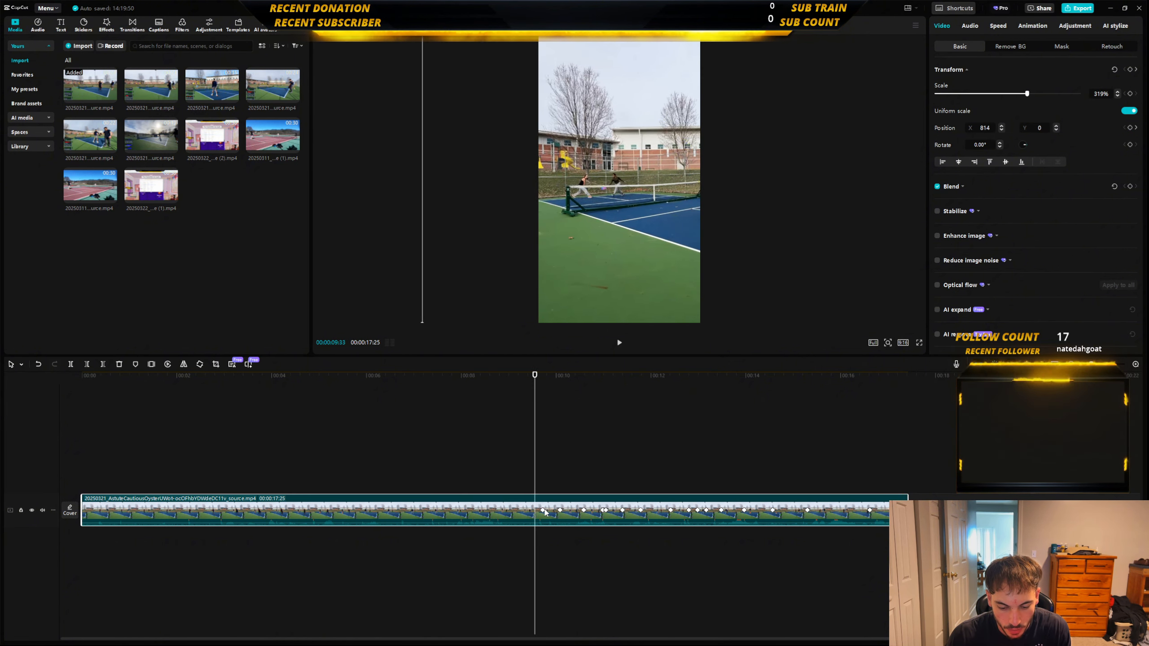
click(542, 510)
click(559, 510)
click(583, 511)
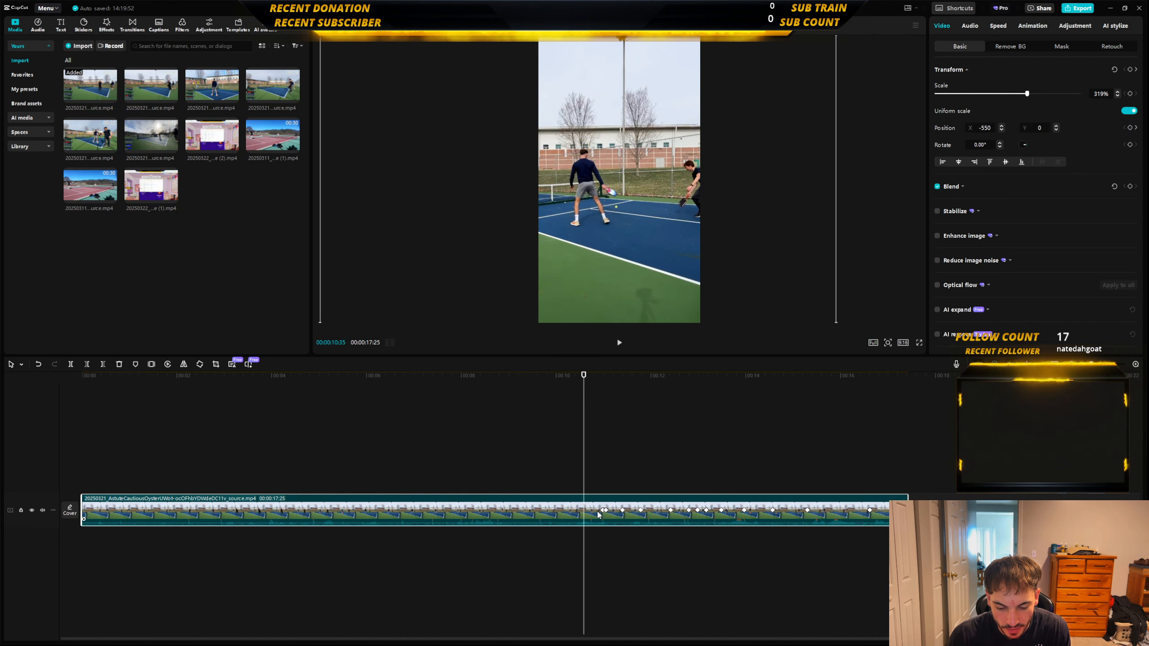
click(604, 511)
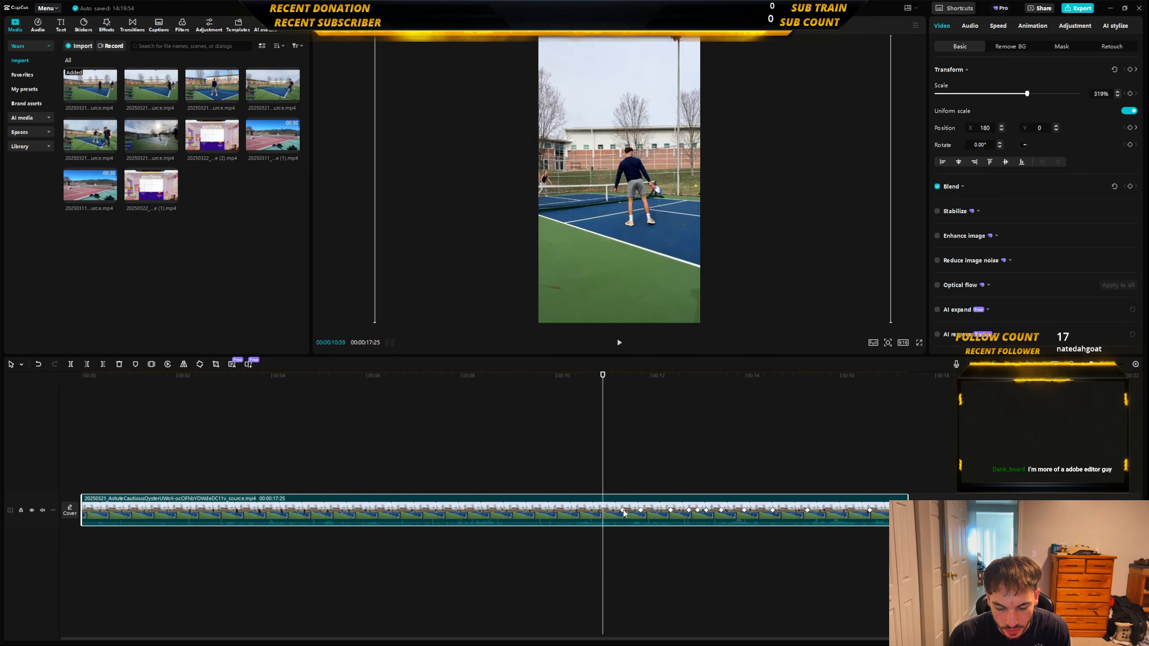
click(623, 511)
click(641, 510)
click(671, 510)
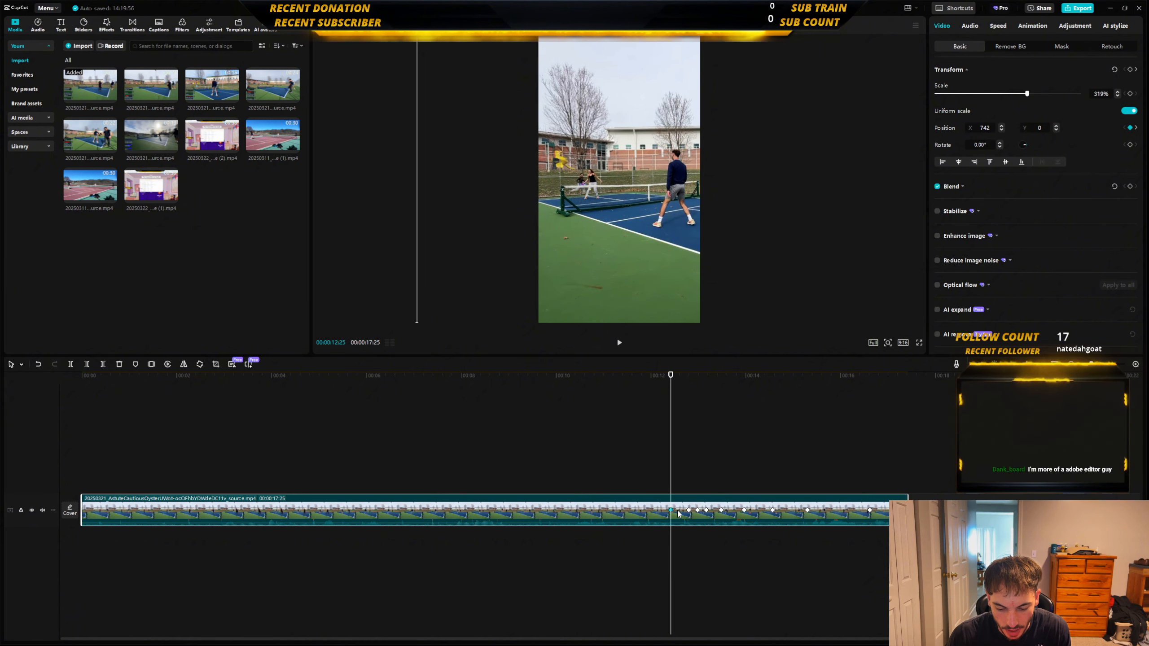
click(689, 511)
click(697, 510)
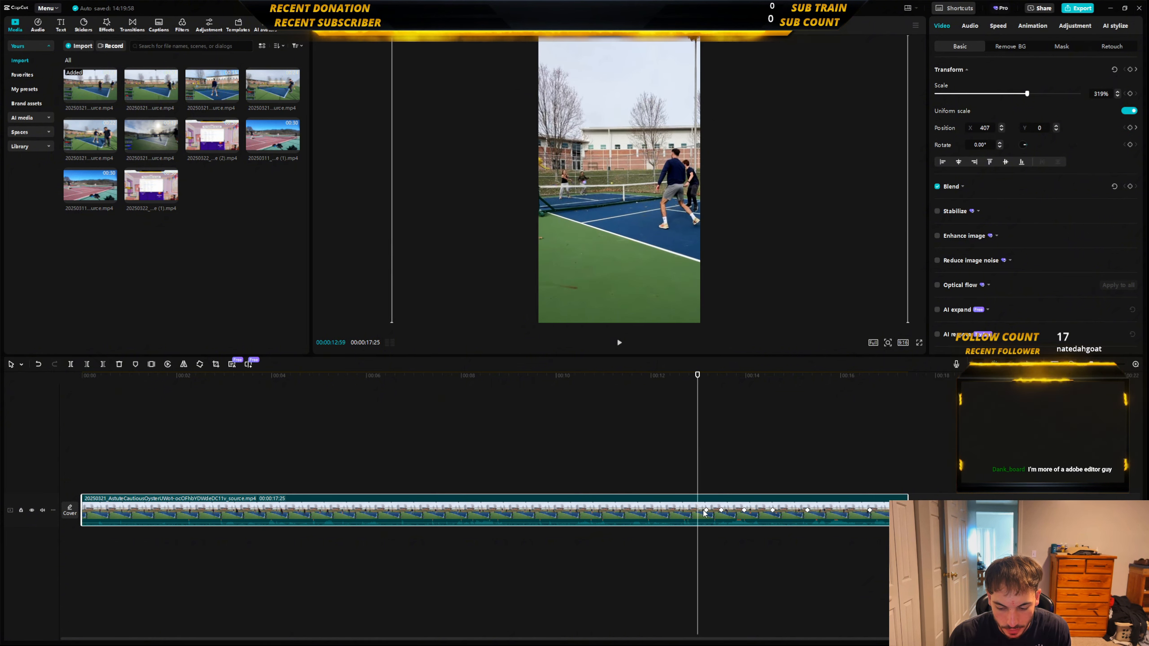
click(706, 510)
click(722, 513)
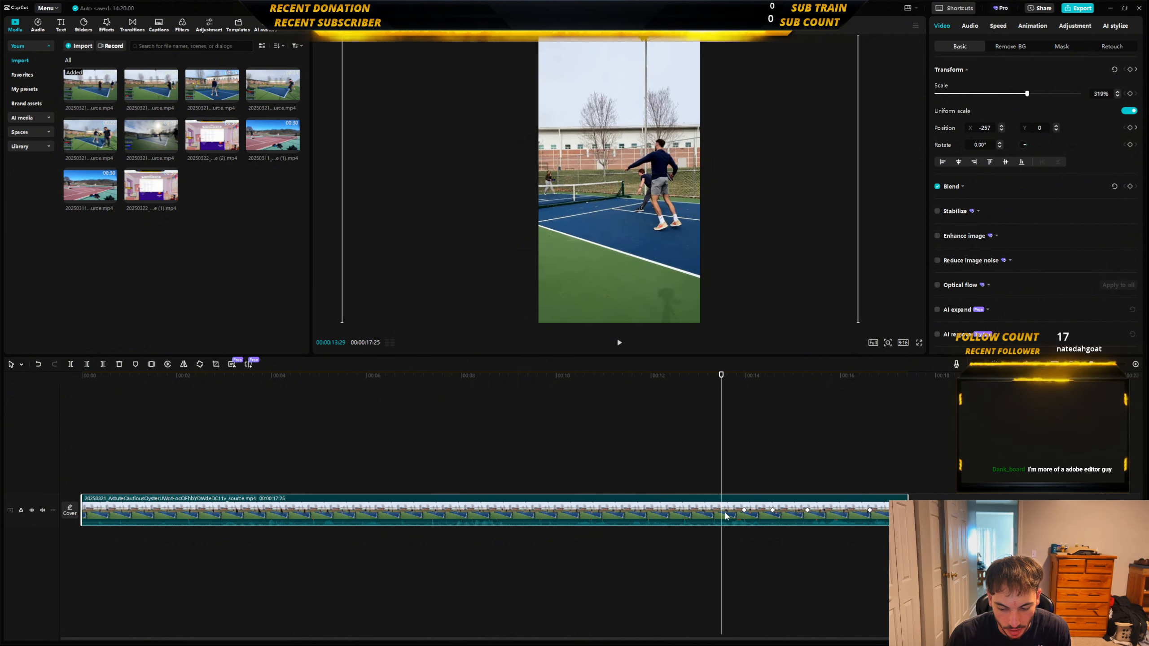
click(745, 513)
click(772, 512)
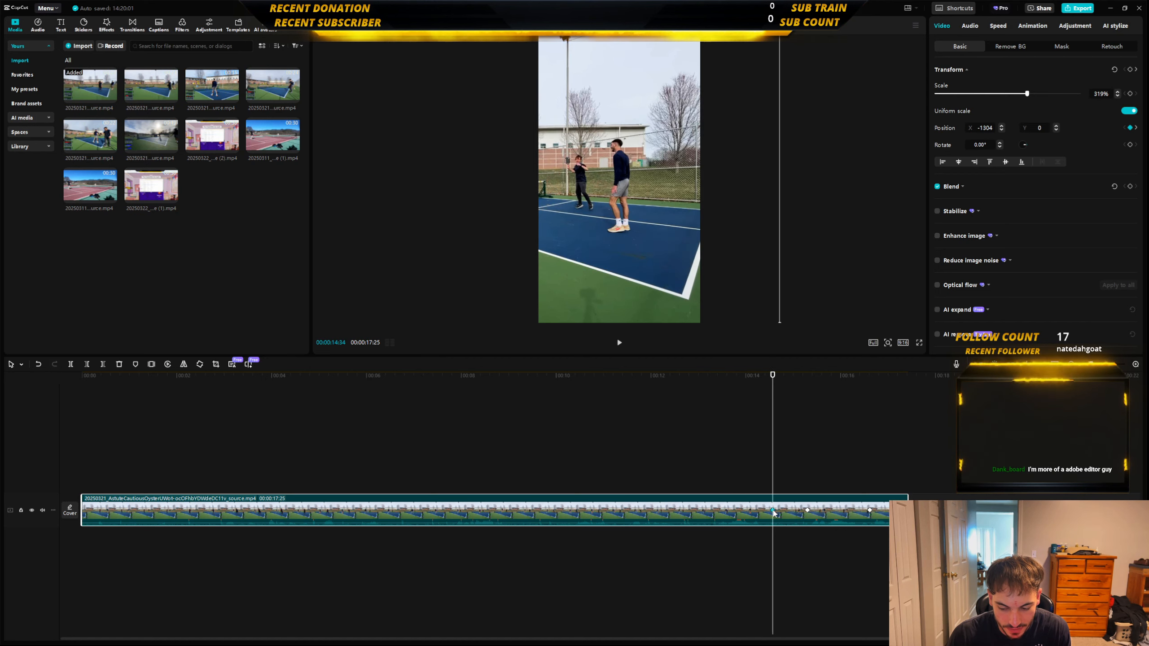
click(809, 512)
click(869, 511)
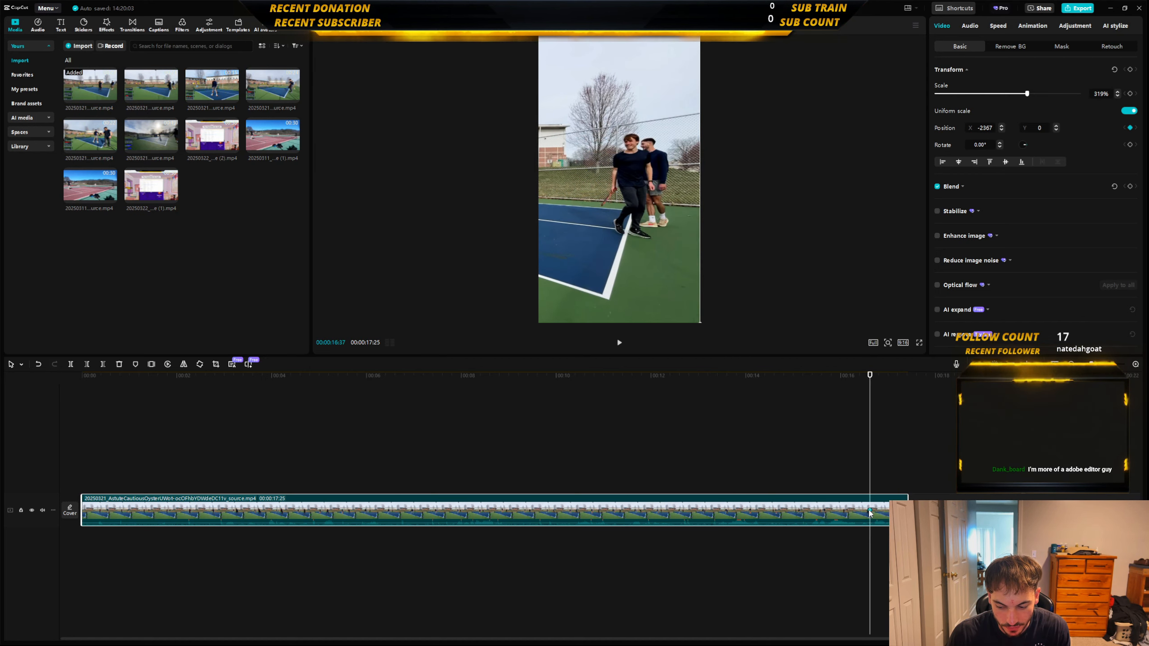
Extend the clip's beginning to recover the trimmed footage, bringing its length to 00:00:19:10.
click(151, 478)
click(251, 462)
key(space)
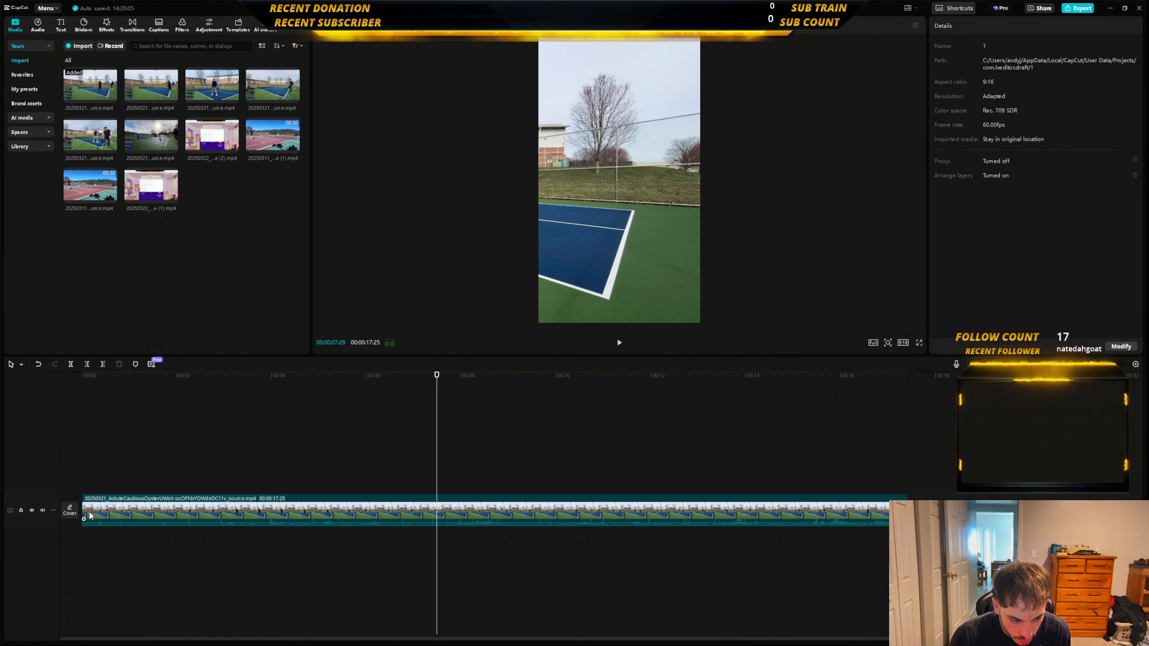
drag(83, 515, 13, 508)
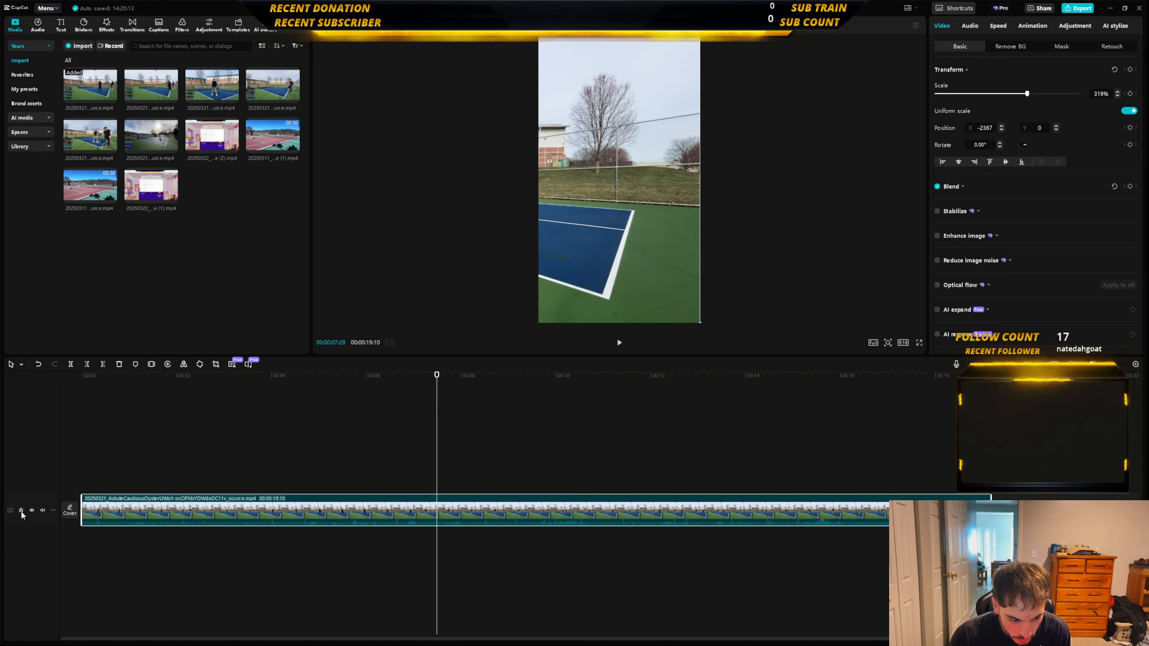
Play back the first seconds of the extended clip from its start to check the opening.
click(73, 537)
key(space)
key(space)
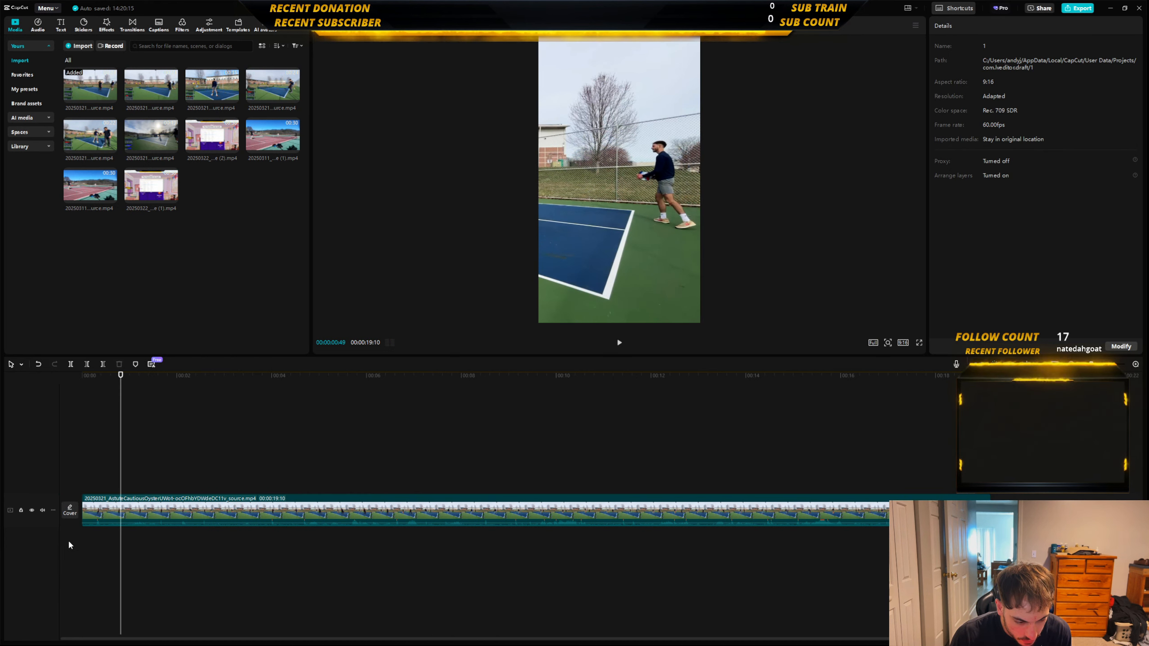
click(1135, 365)
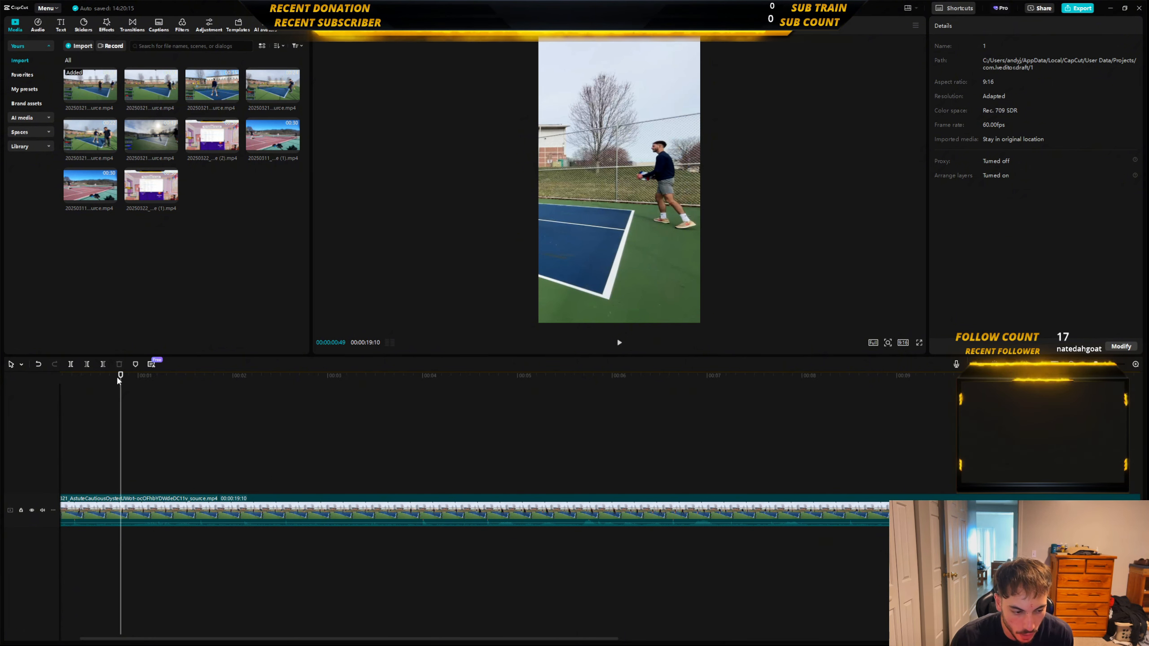
drag(117, 379, 1, 396)
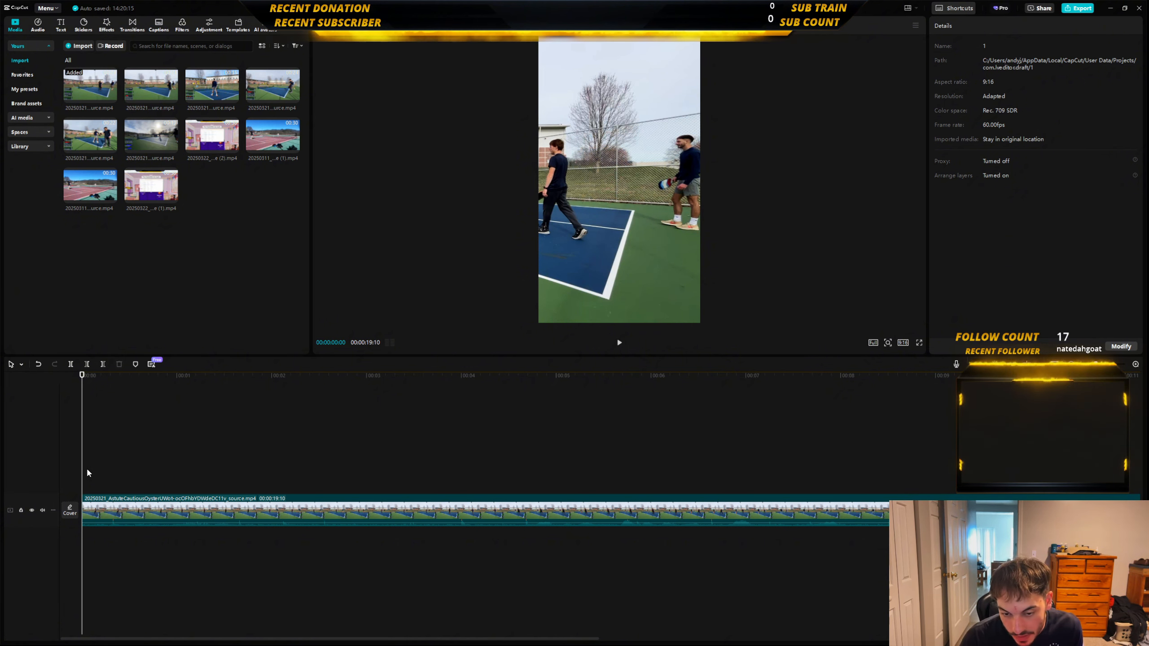
key(space)
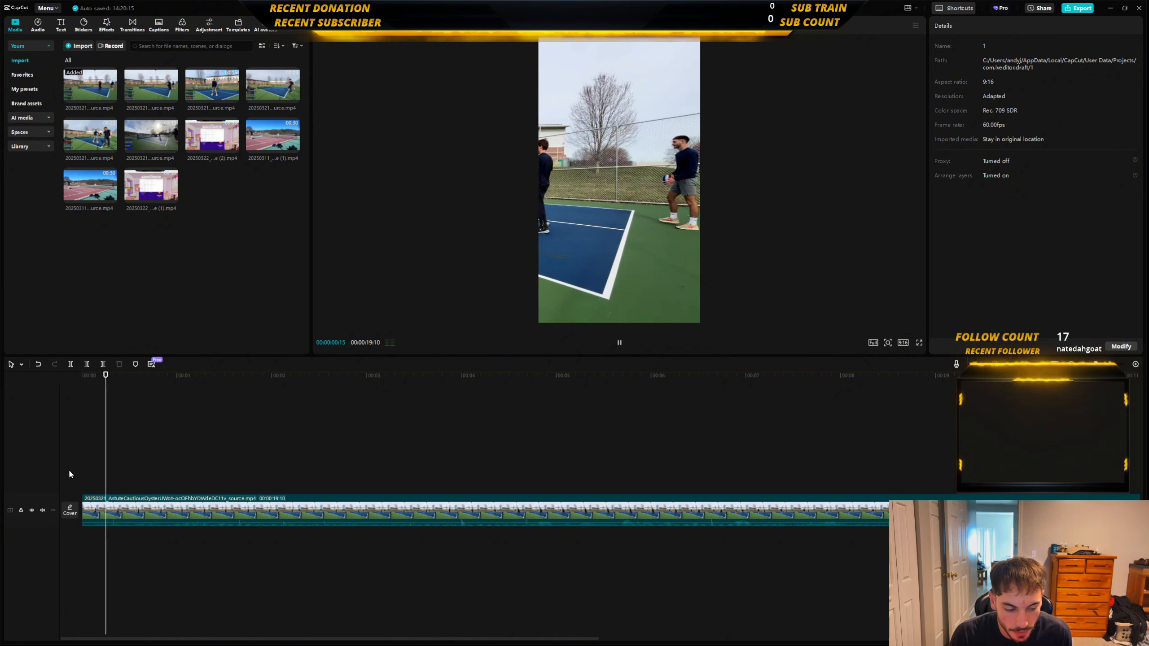
key(space)
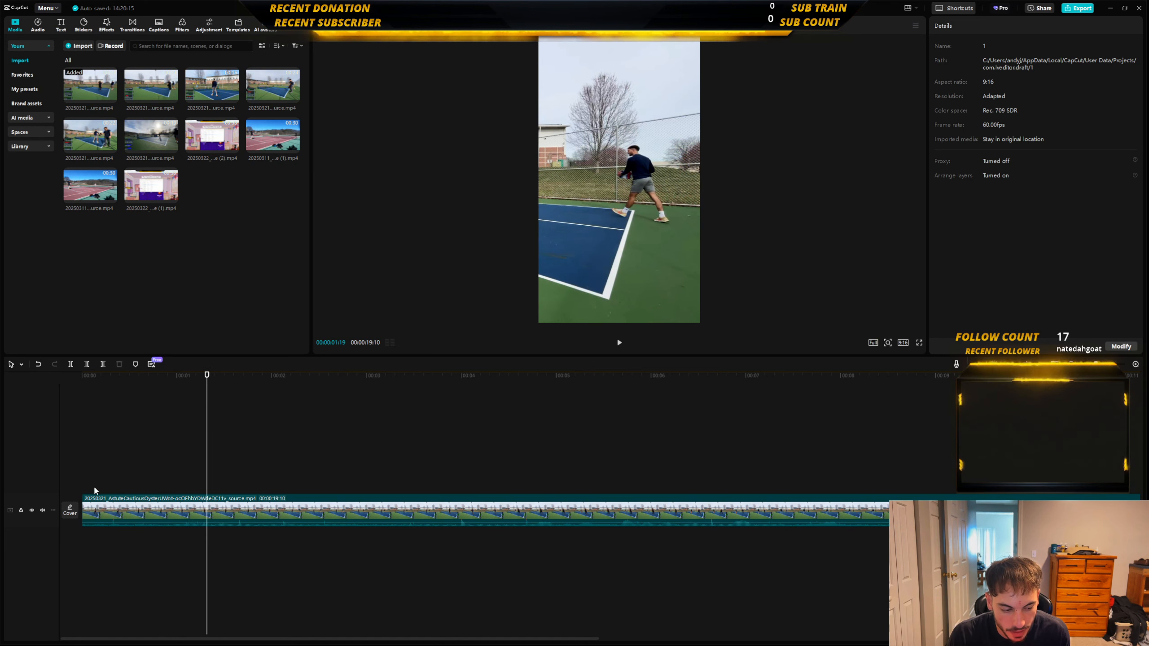
Return to the start of the timeline and change the project's aspect ratio to 16:9.
click(74, 483)
click(126, 511)
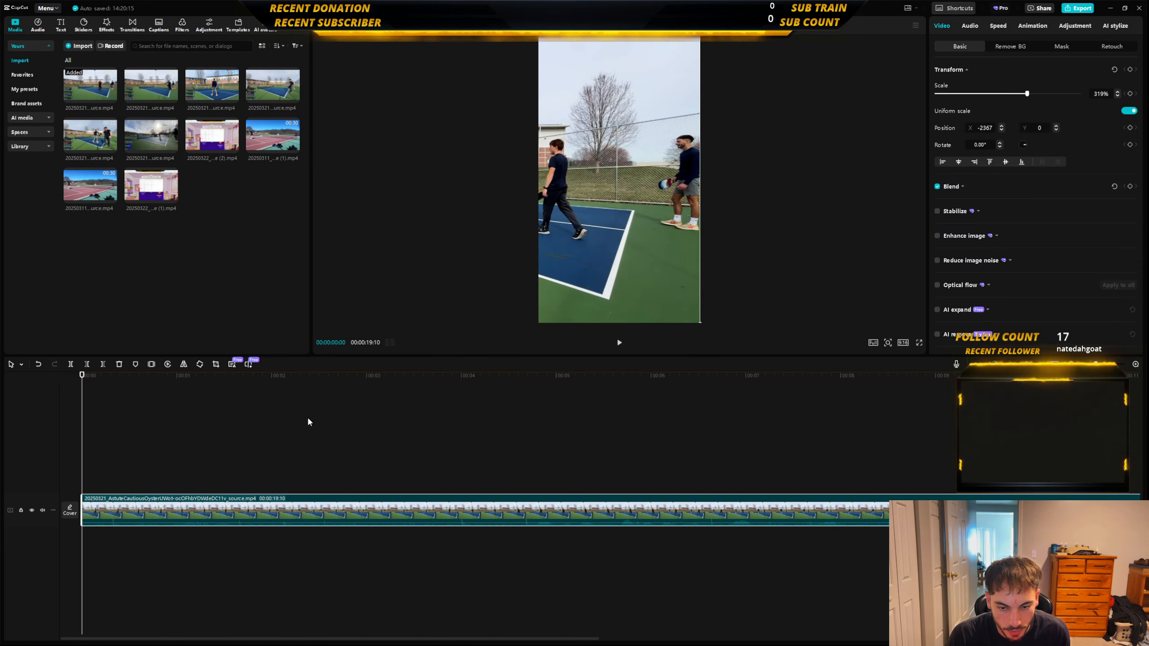
click(903, 343)
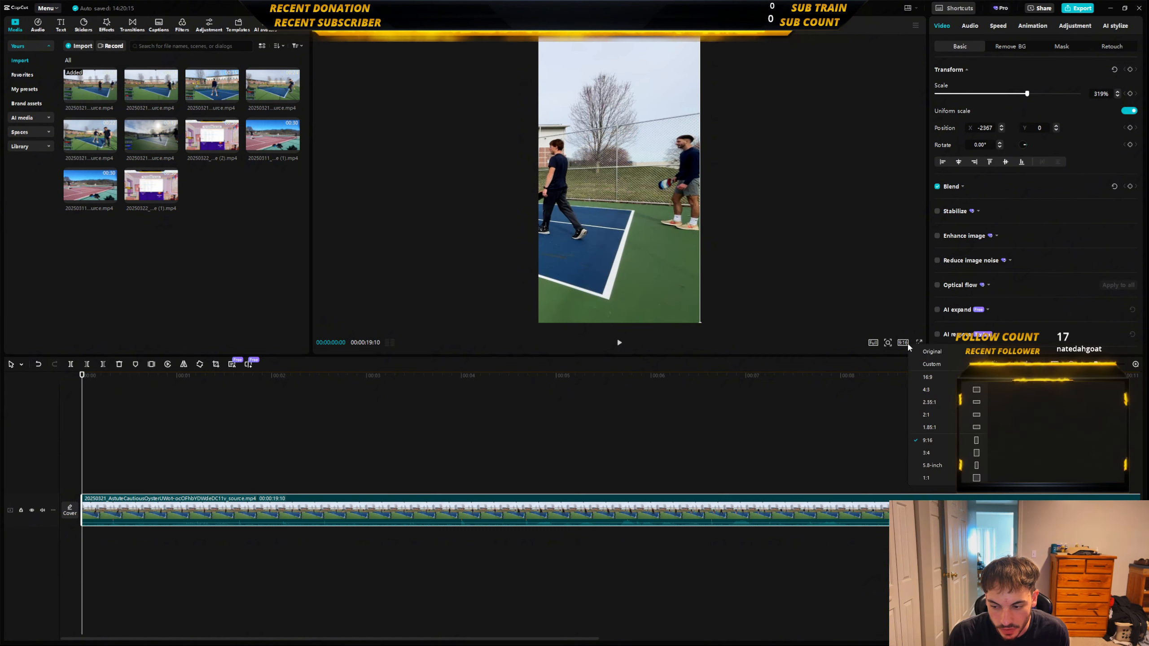
click(942, 377)
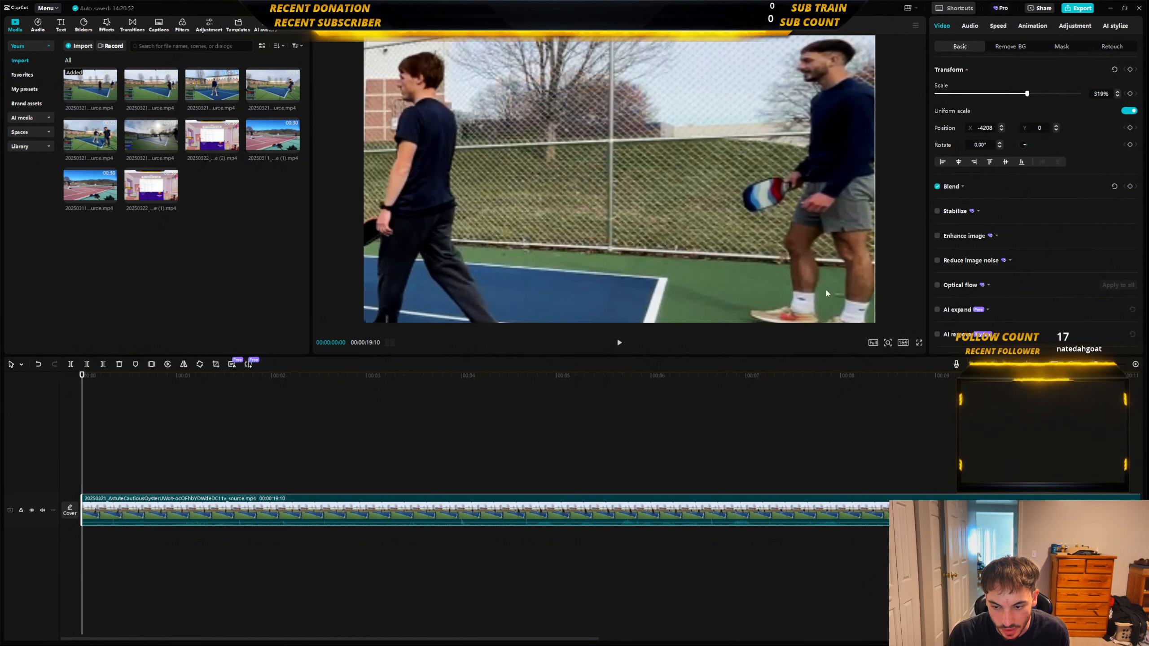
Try to fit the clip to the wide frame by reducing its scale to 86%.
drag(1027, 94, 960, 95)
click(346, 219)
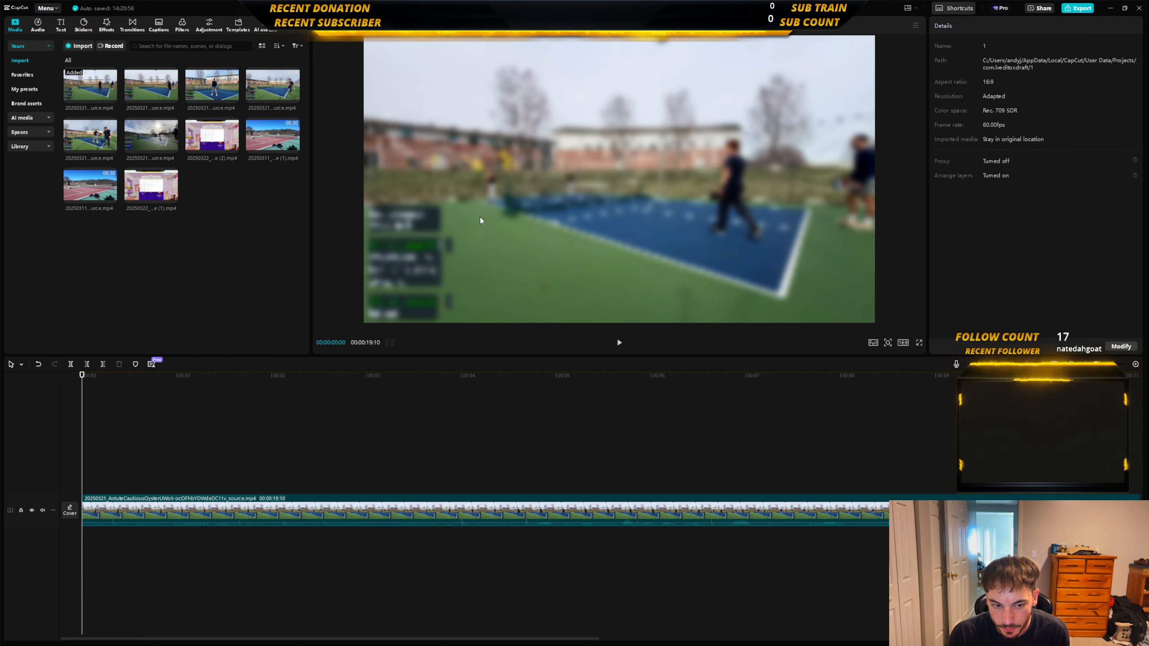
Select the clip, enlarge it to reach it in the preview, and refit it inside the frame at 89% scale.
click(361, 506)
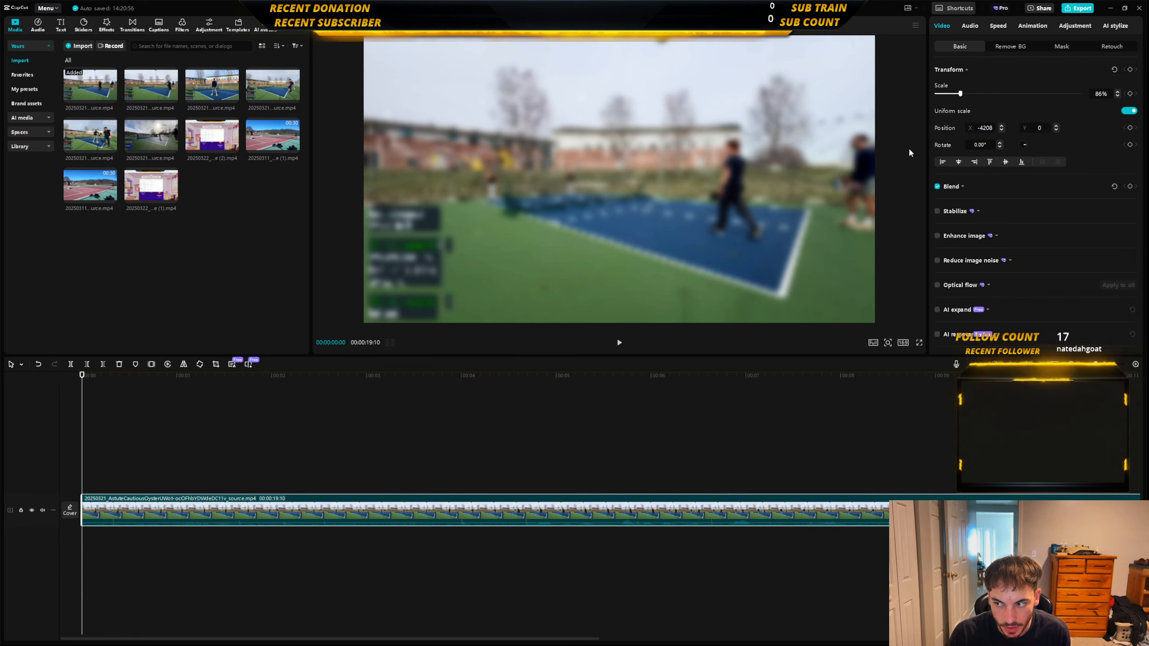
drag(961, 94, 1035, 96)
drag(753, 159, 769, 471)
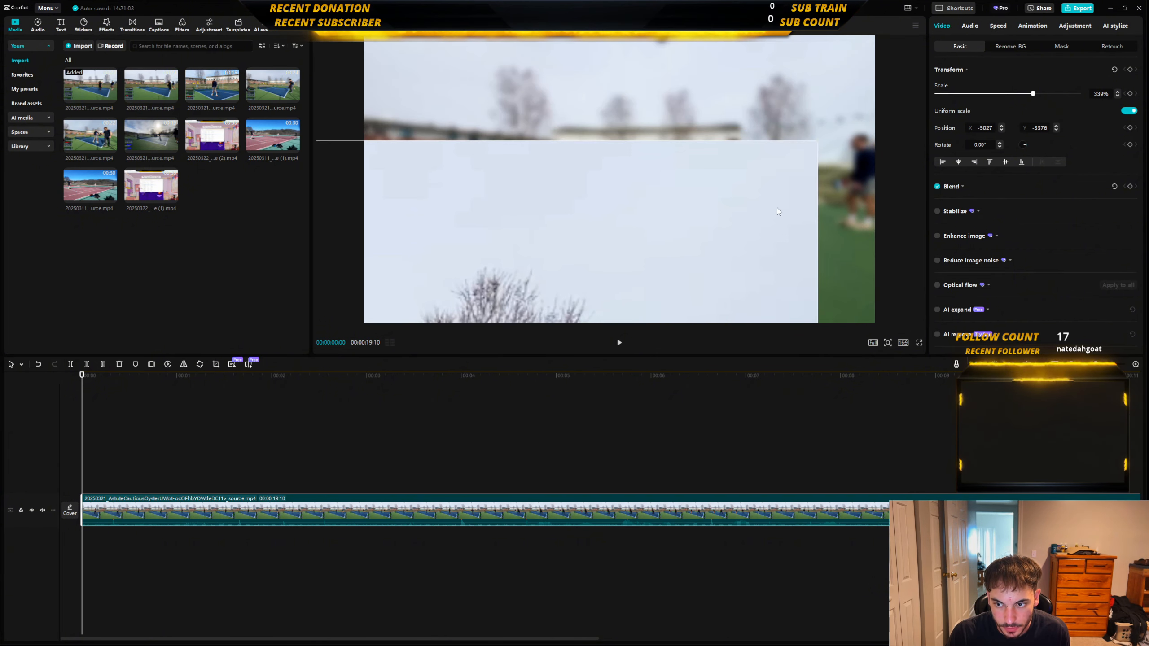
drag(813, 145, 693, 140)
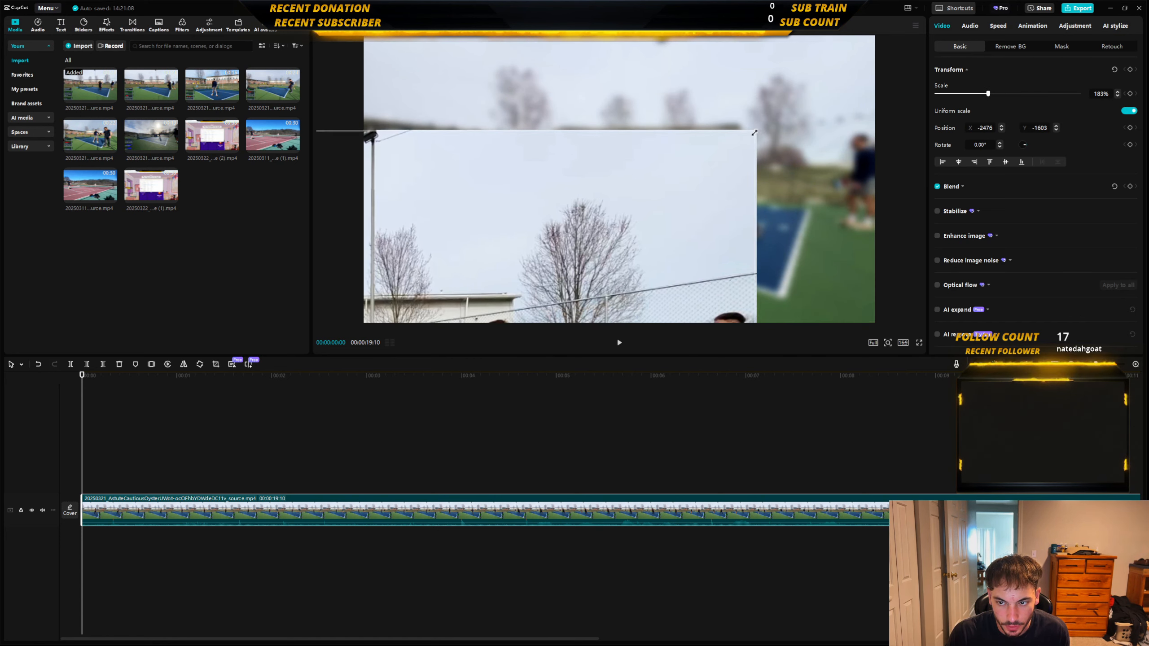
drag(762, 131, 692, 81)
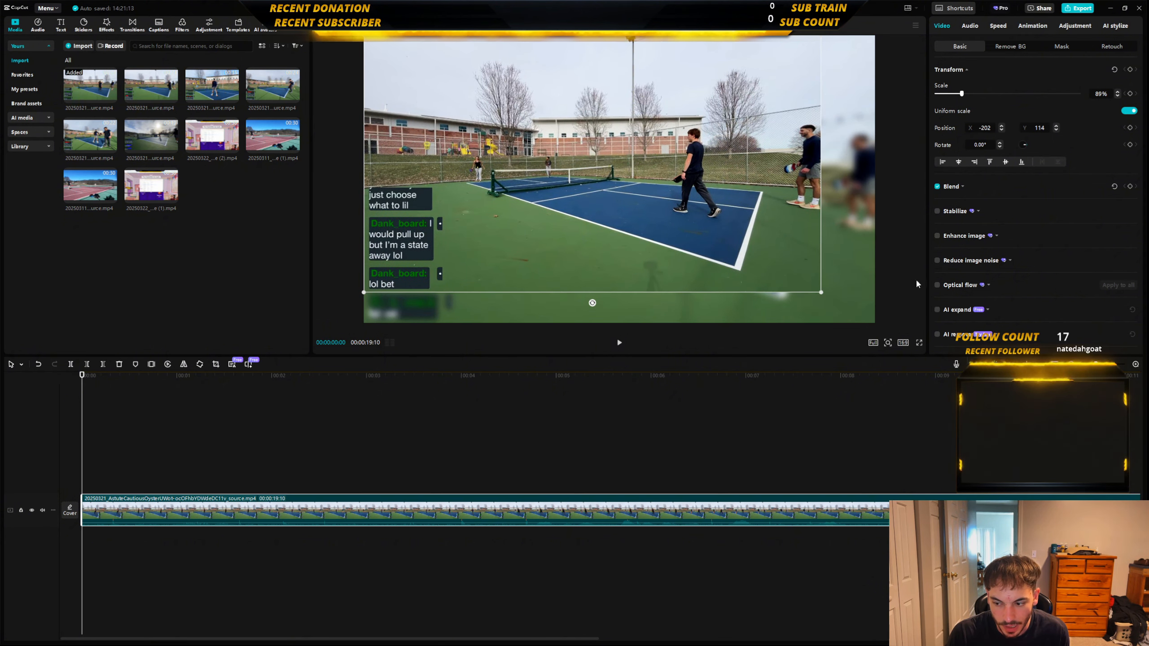
Turn off the clip's blurred canvas background and enlarge the clip to 106% so it covers the frame.
scroll(991, 311, down, 5)
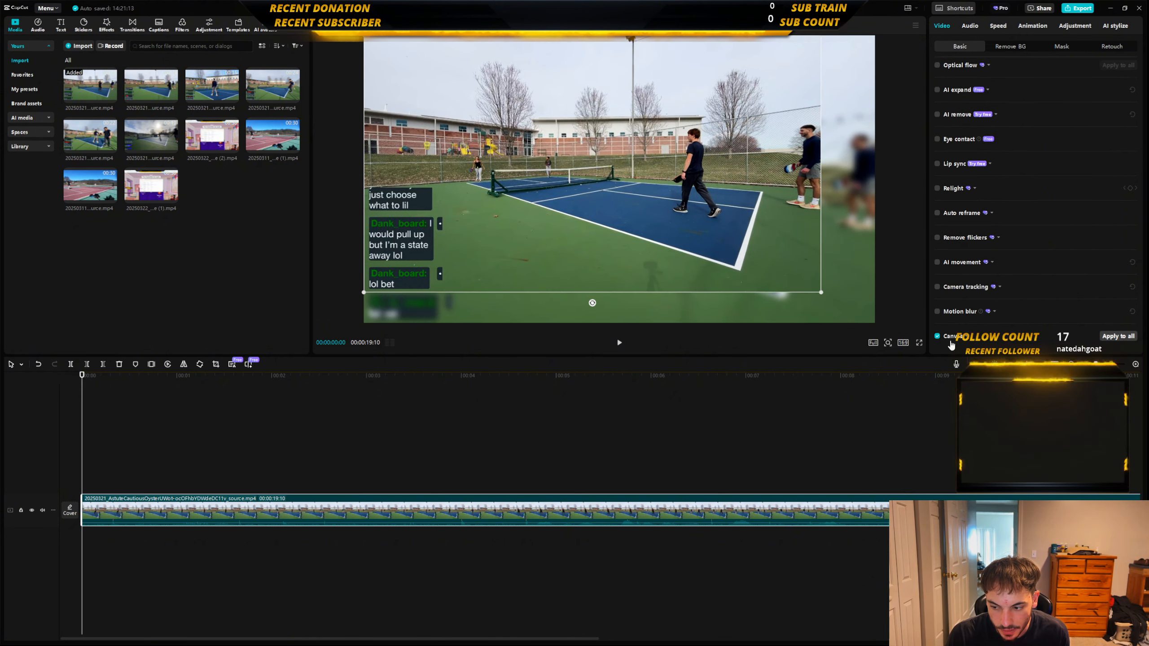
click(937, 336)
drag(820, 292, 862, 317)
drag(797, 266, 837, 287)
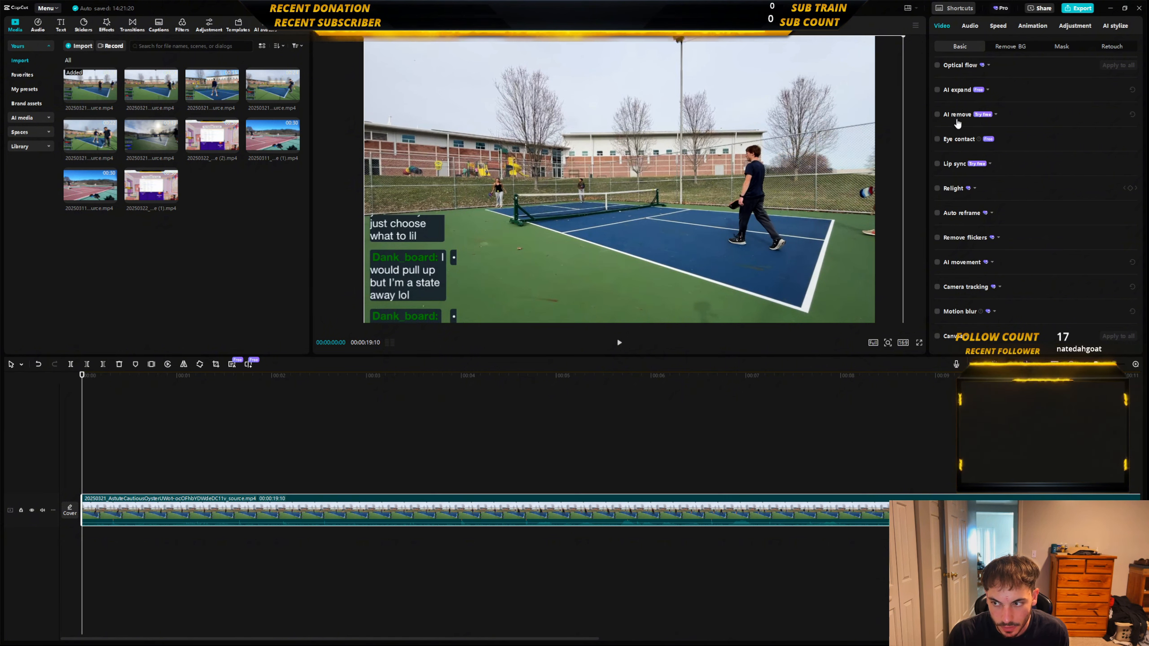
Reduce the clip's scale to 100% and centre it in the frame at position 0, 0.
scroll(1002, 199, up, 5)
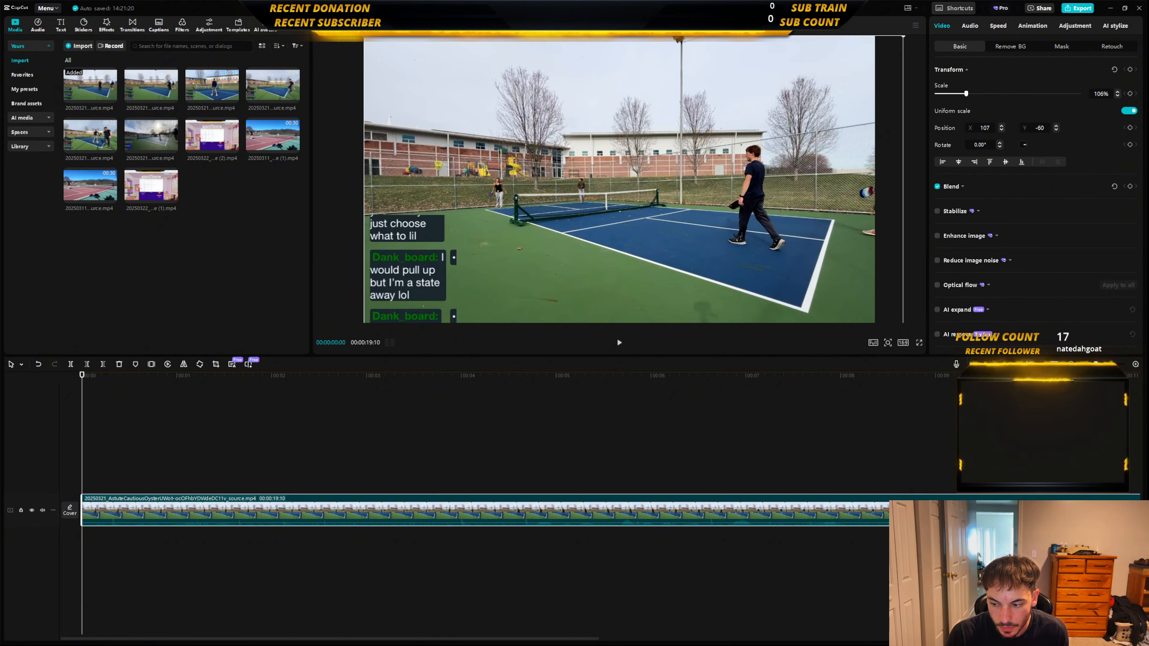
click(1118, 96)
click(1117, 96)
click(1118, 96)
click(1118, 96)
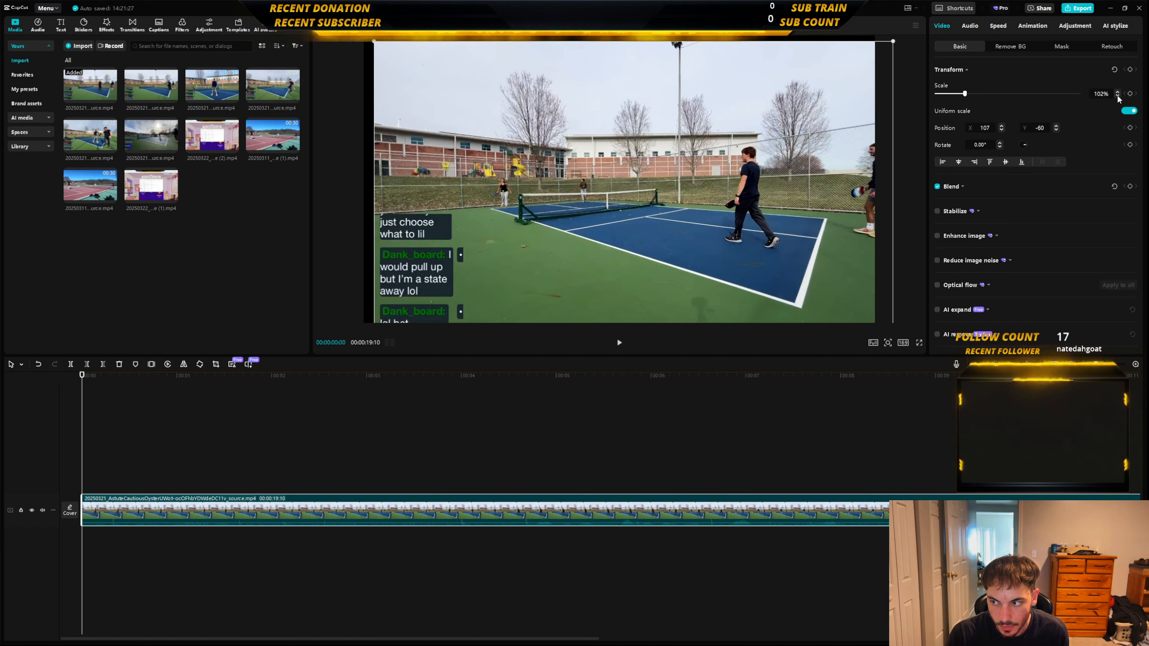
click(1118, 96)
click(1118, 96)
drag(582, 173, 566, 167)
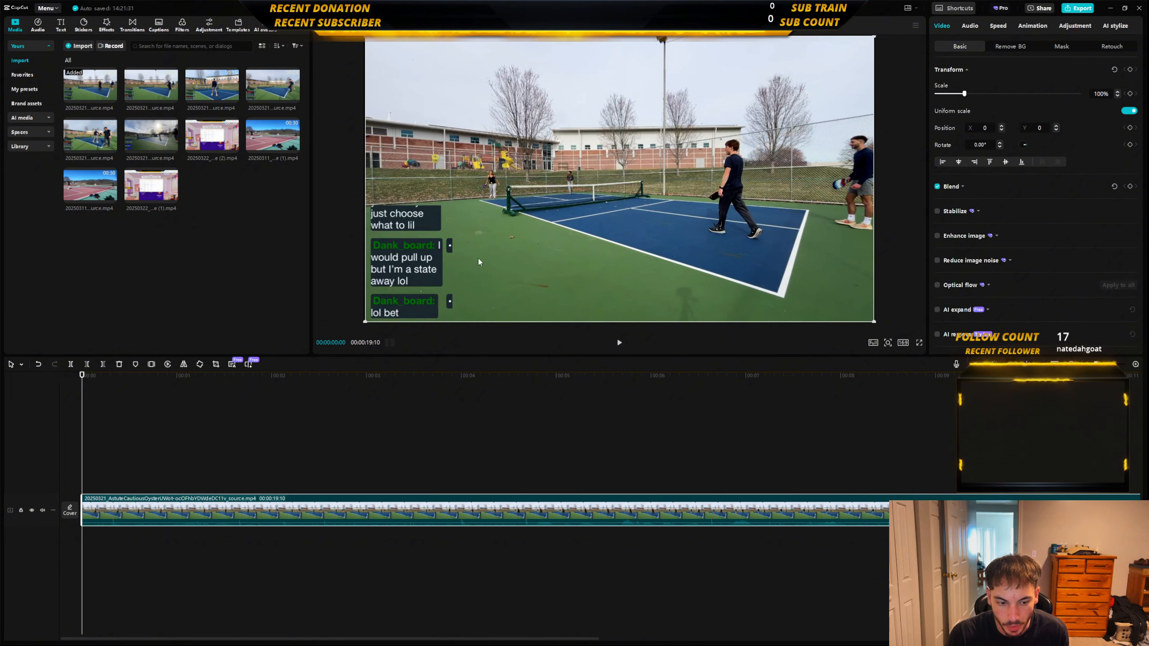
At 00:00:00:50, try resizing the clip to 90% in the preview and move it back to the frame's centre.
drag(465, 206, 461, 206)
click(162, 410)
click(400, 280)
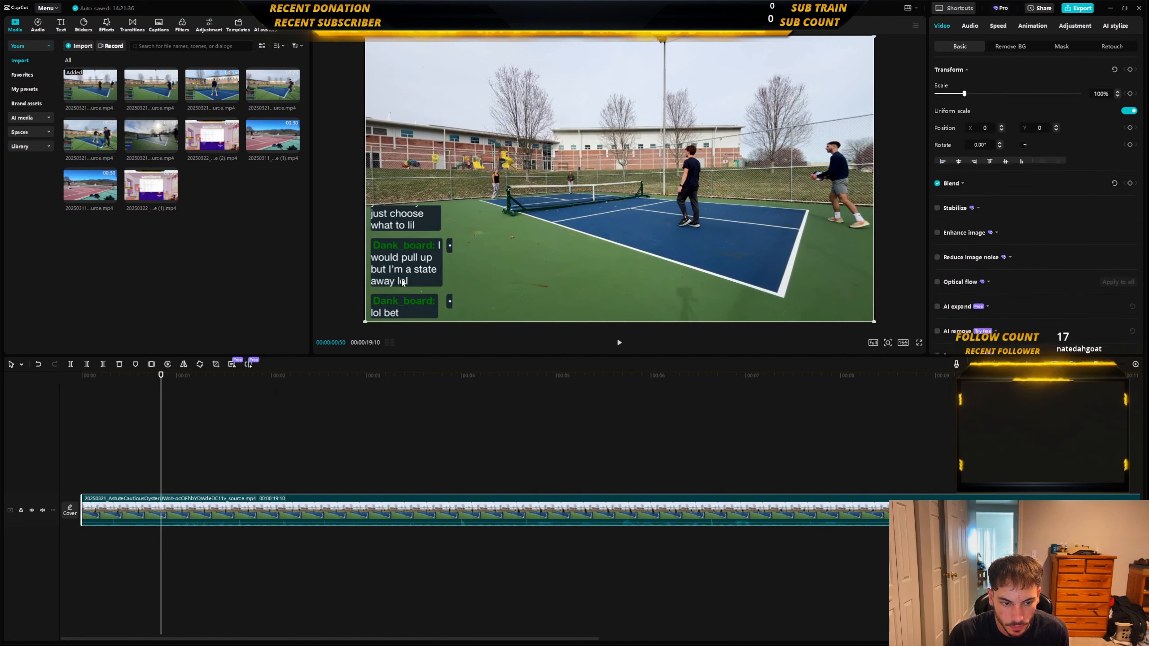
drag(365, 324, 464, 221)
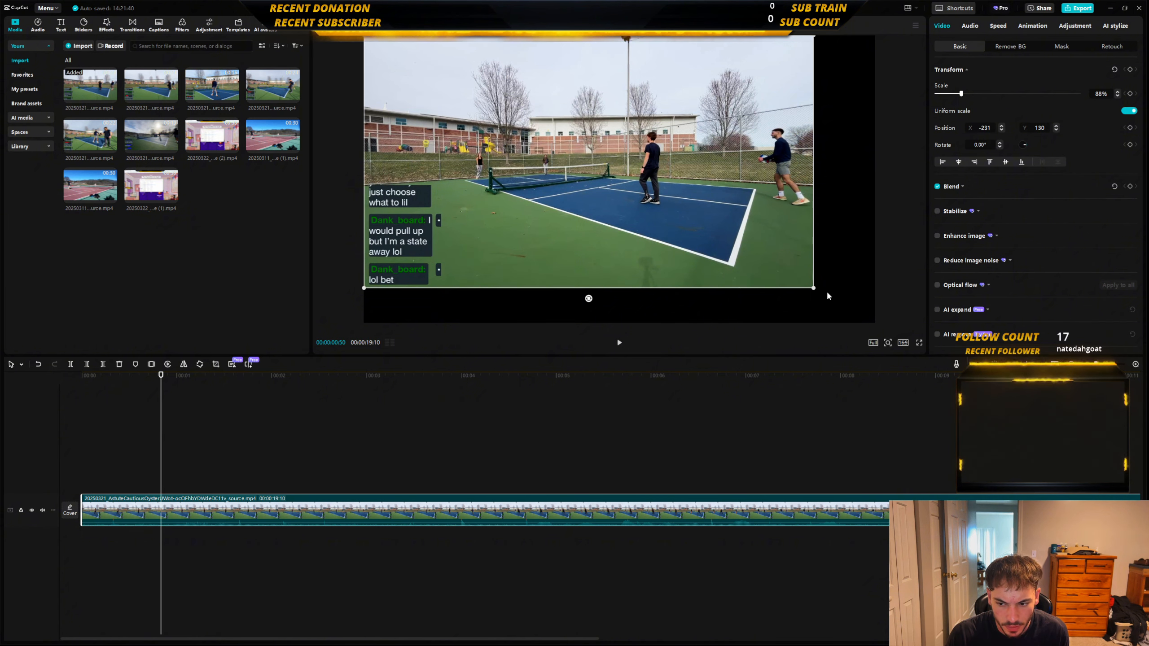
drag(815, 289, 823, 293)
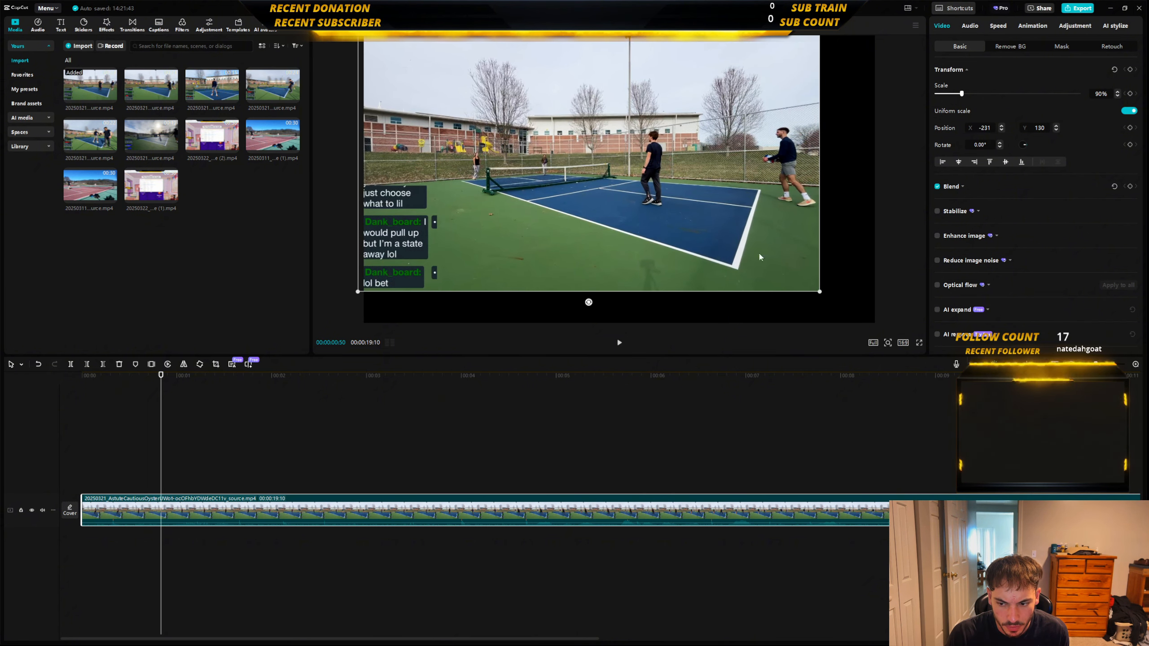
mouse_move(759, 257)
mouse_down()
mouse_move(772, 251)
mouse_move(774, 269)
mouse_up()
Raise the centred clip's scale step by step to 100% so it fills the wide frame.
click(1117, 91)
click(1118, 91)
click(1118, 92)
click(1117, 92)
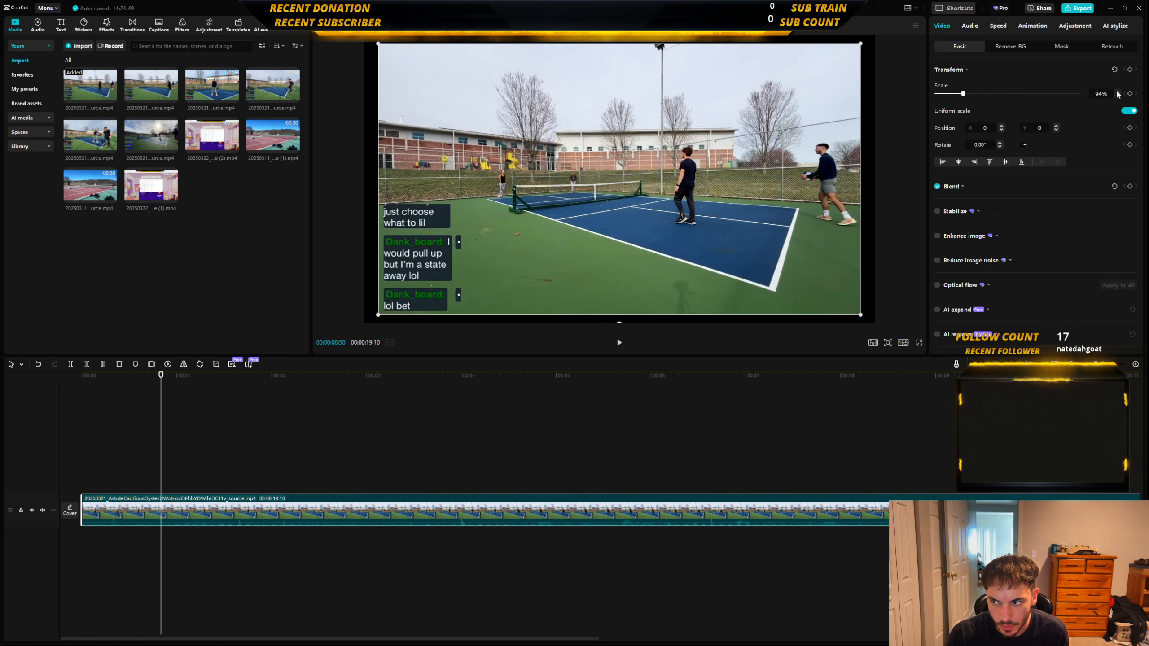
click(1118, 91)
click(1118, 91)
click(1118, 91)
click(1117, 91)
click(1117, 91)
click(1118, 92)
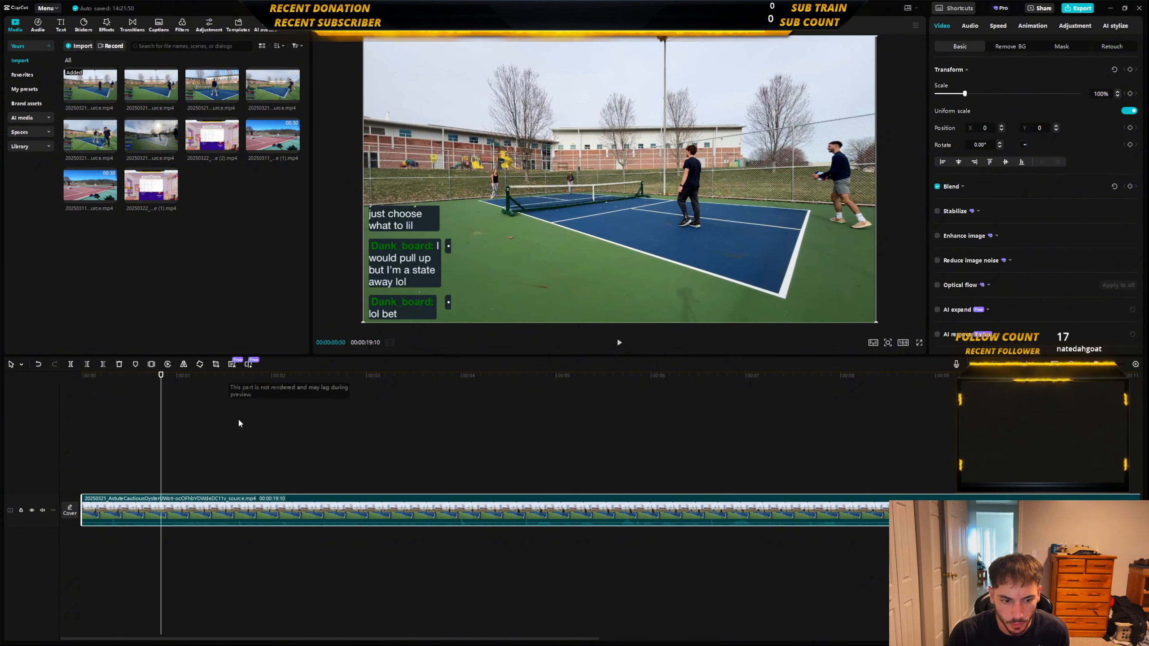
Play the clip briefly from its start and change the project's aspect ratio to 9:16.
click(76, 462)
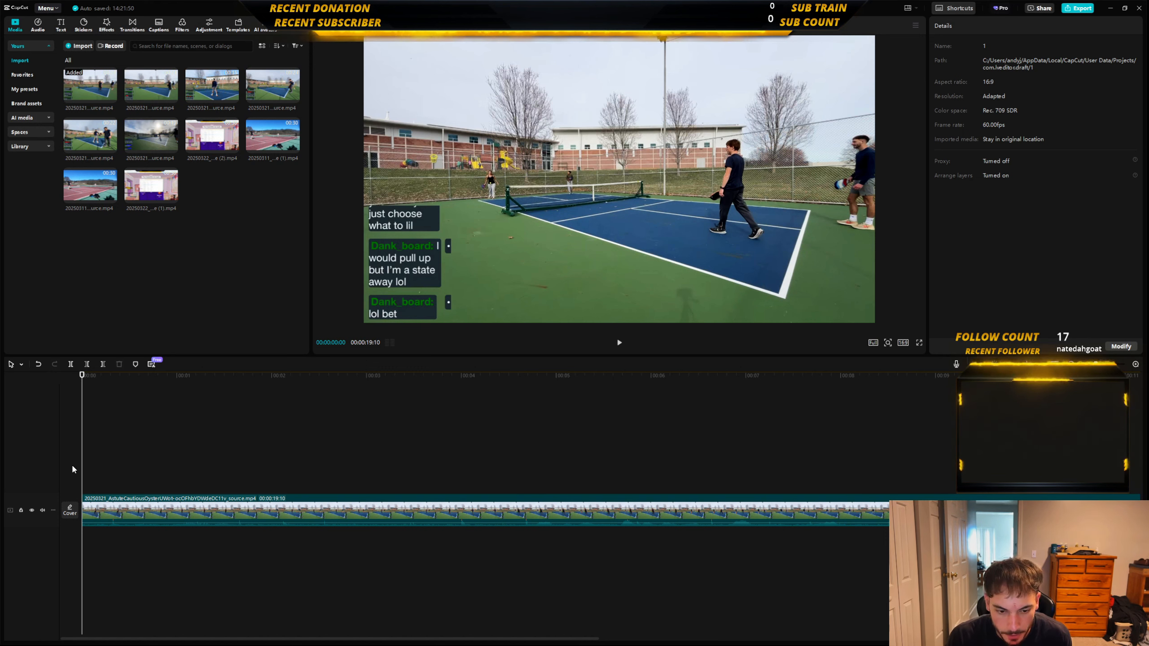
key(space)
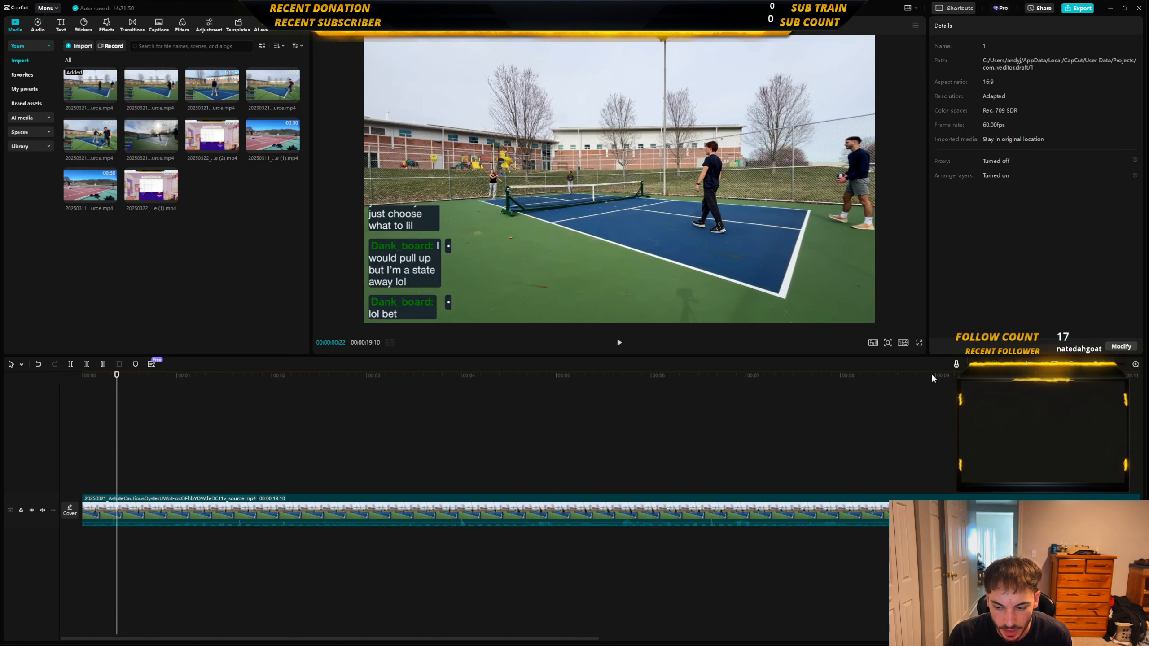
click(903, 342)
click(927, 435)
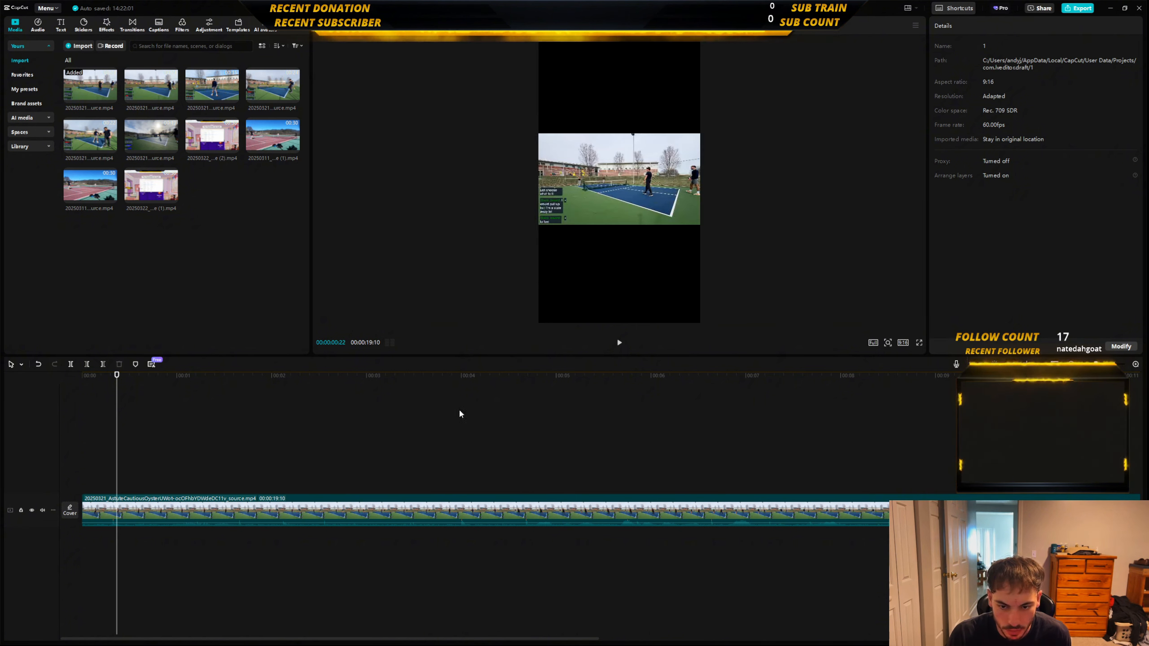
Enlarge the clip to 316% to fill the vertical frame and shift it horizontally to X 1403, showing the court's left side.
click(679, 208)
drag(700, 225, 973, 347)
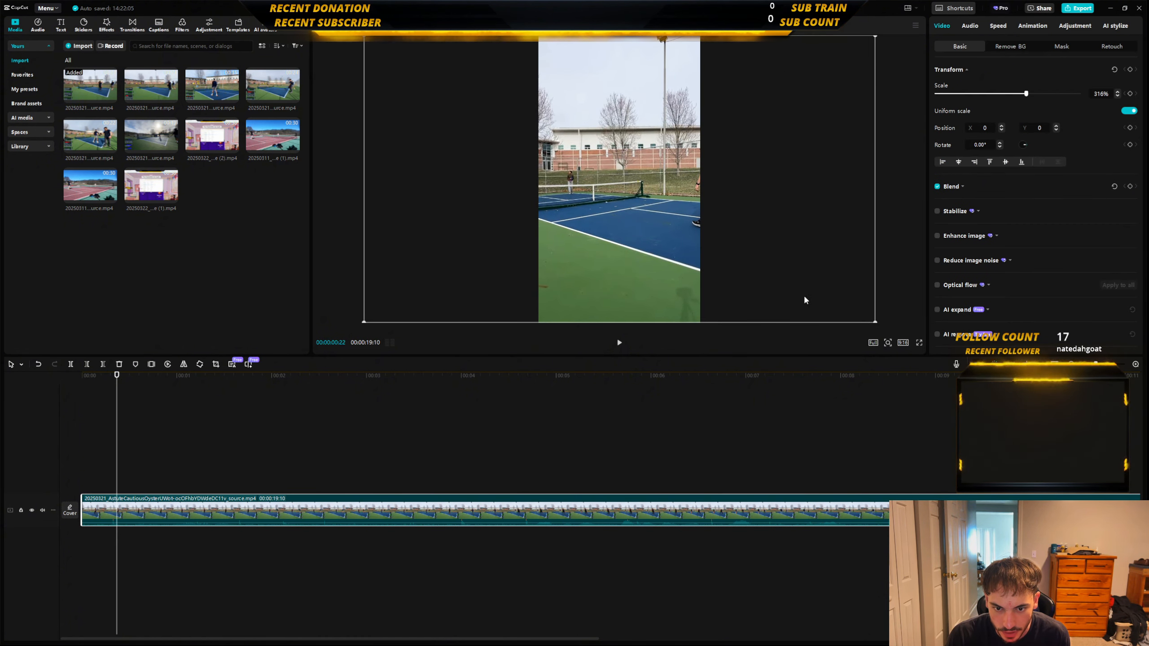
drag(635, 267, 732, 266)
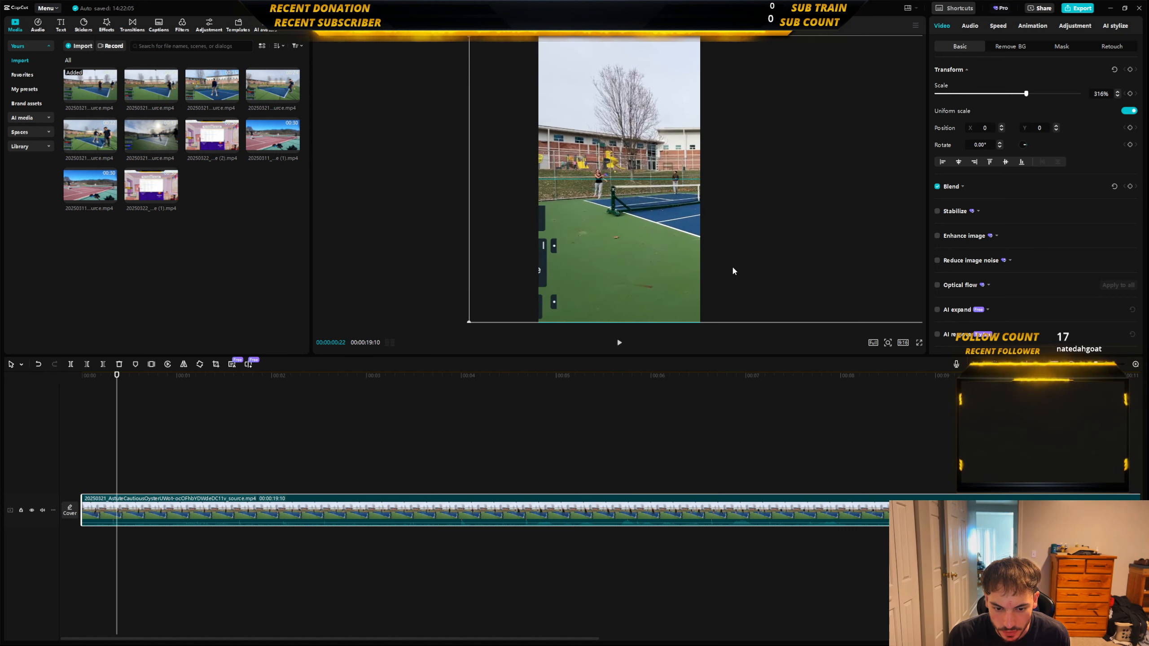
Play from the start to place the playhead at 00:00:00:09 and add a position keyframe to the clip.
click(74, 476)
key(space)
key(space)
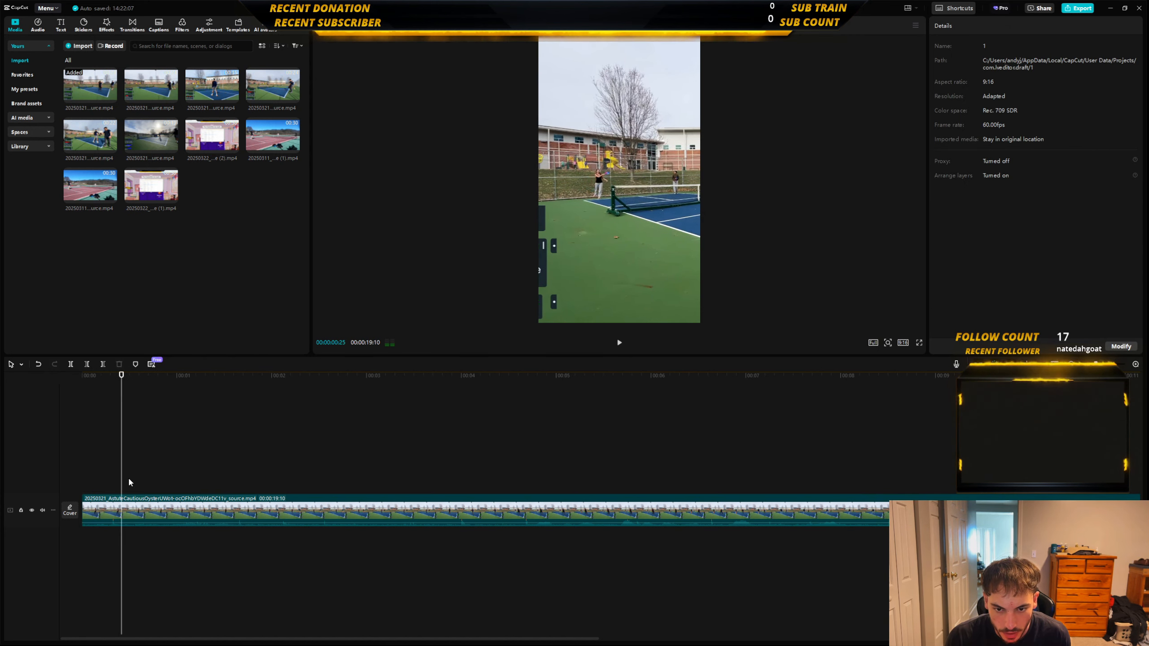
click(77, 490)
key(space)
key(space)
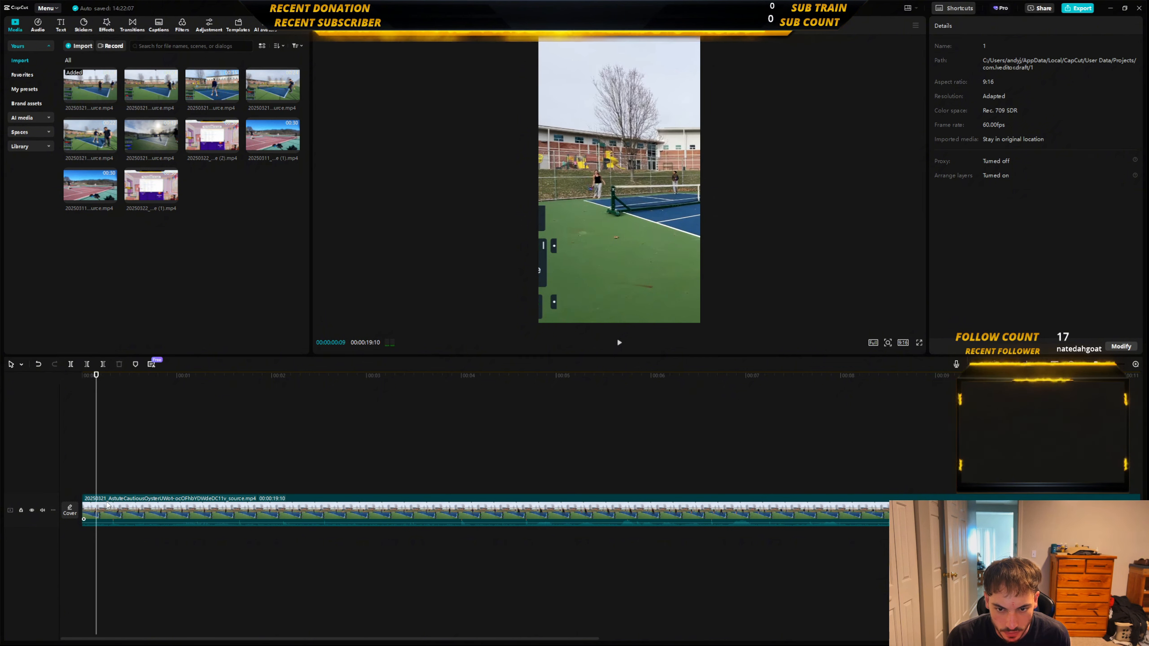
click(119, 511)
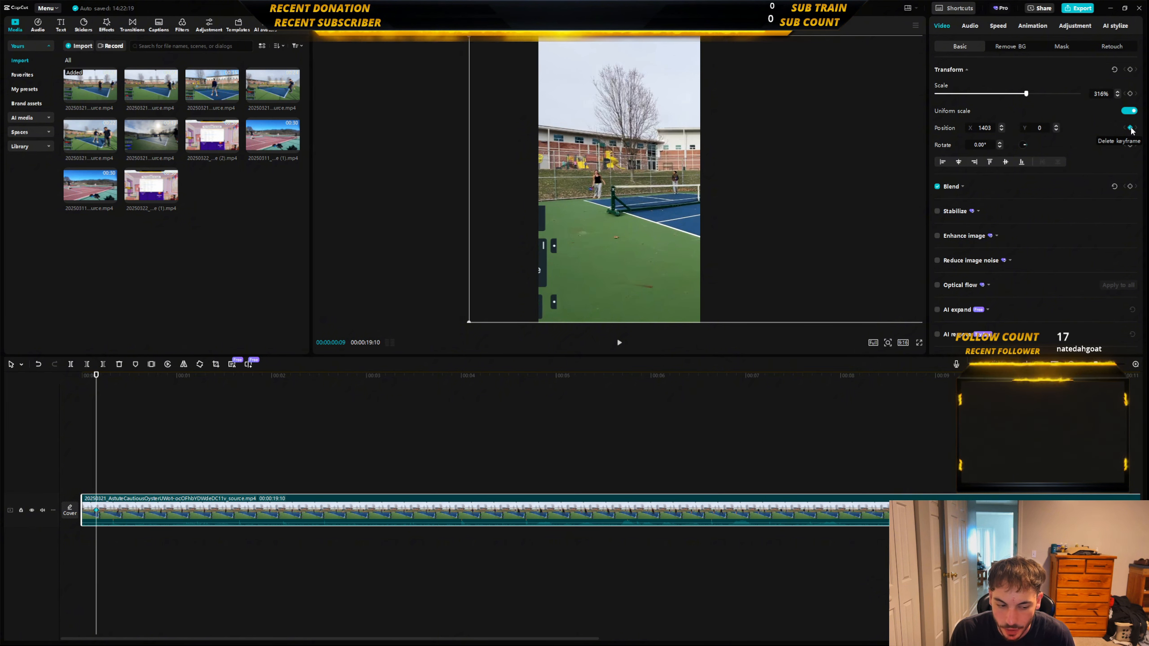
Advance to 00:00:00:42, add a second position keyframe and shift the clip there to X 712.
key(space)
key(space)
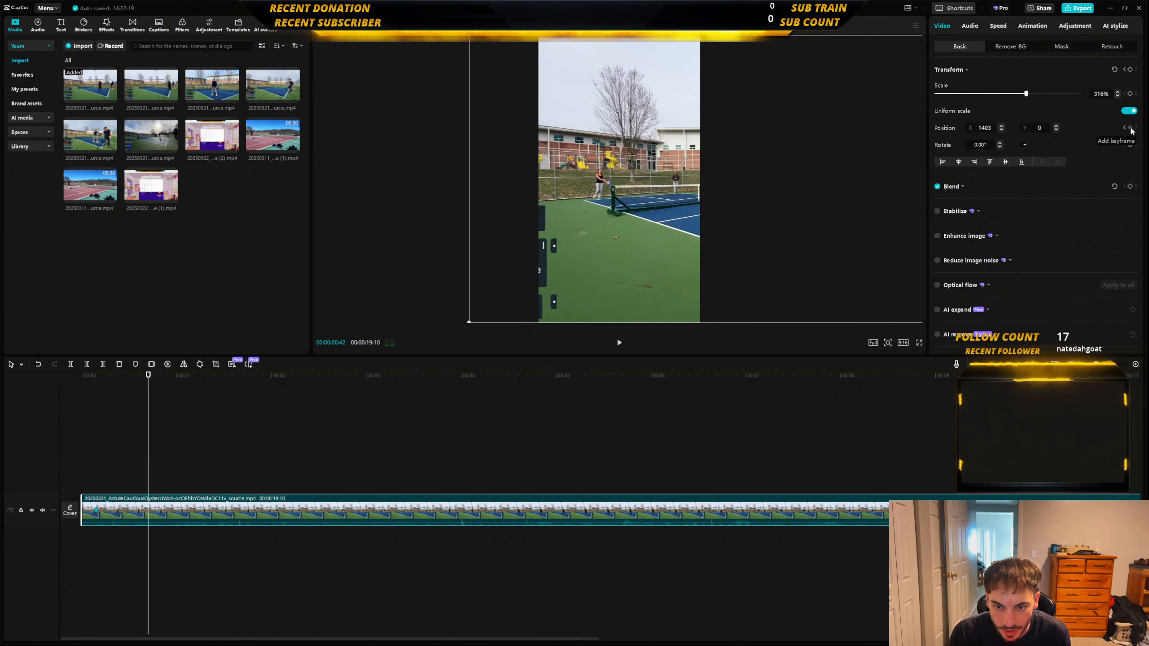
click(1131, 128)
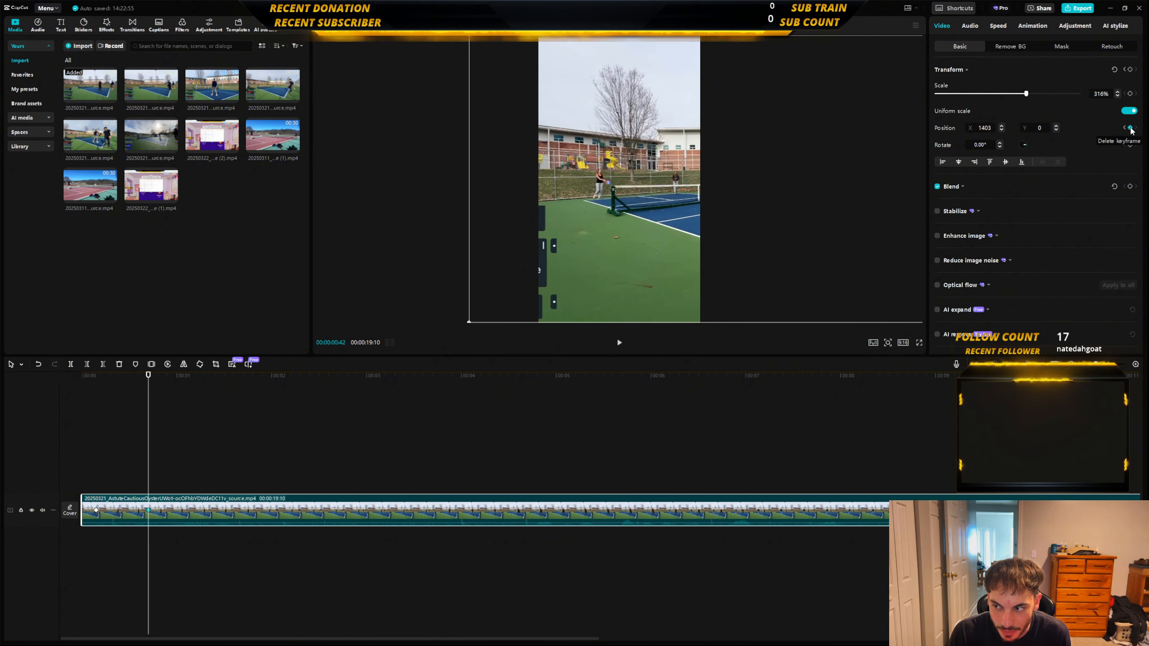
drag(632, 235, 580, 235)
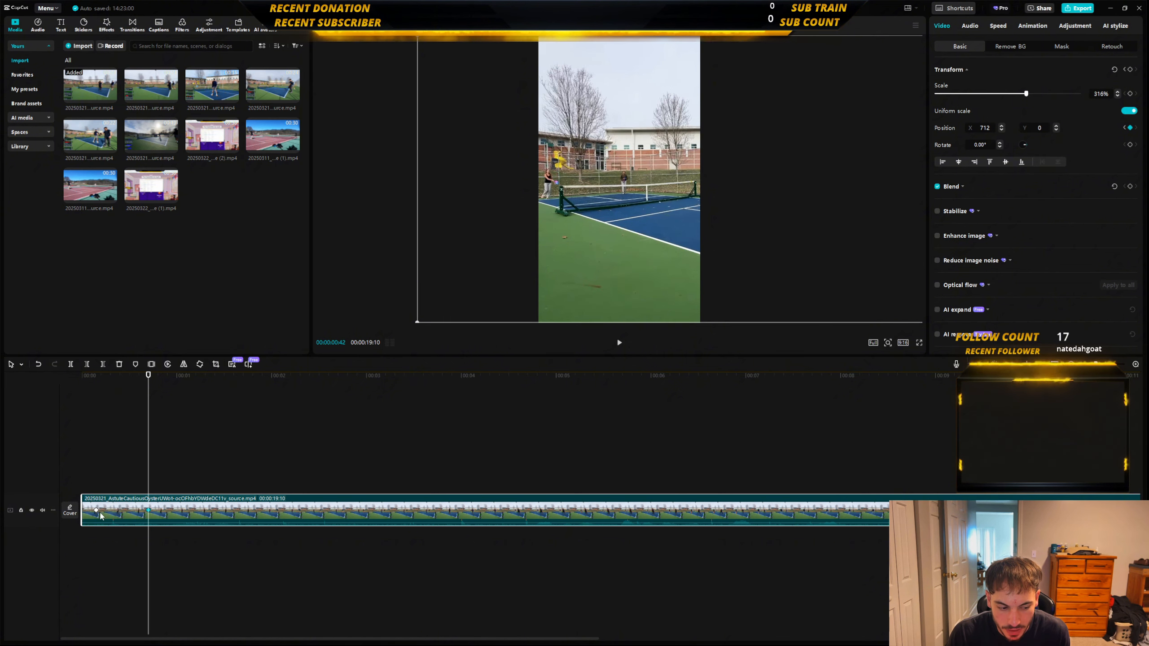
Scrub and play the clip's opening to check the pan between the two position keyframes.
click(92, 486)
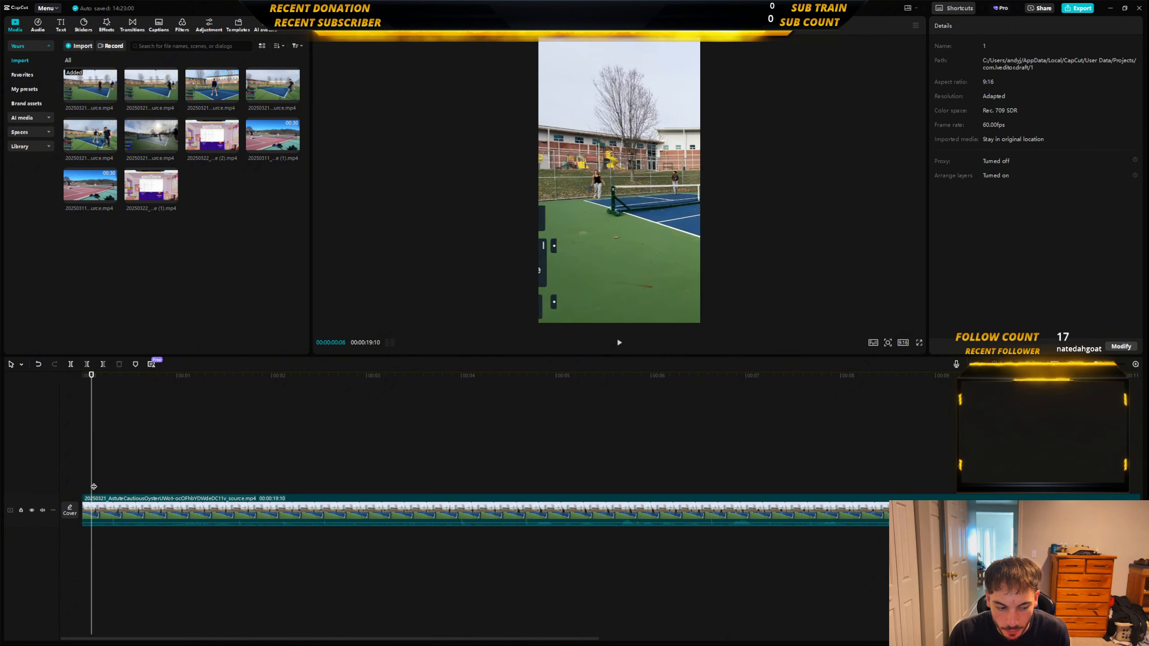
click(144, 498)
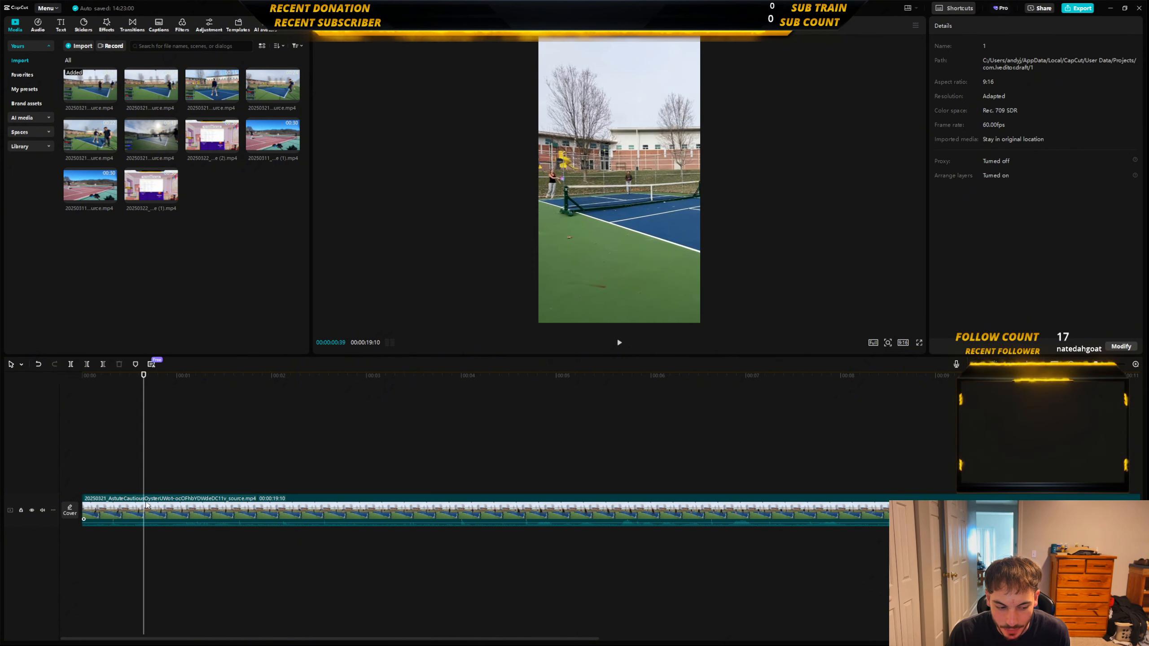
click(74, 485)
key(space)
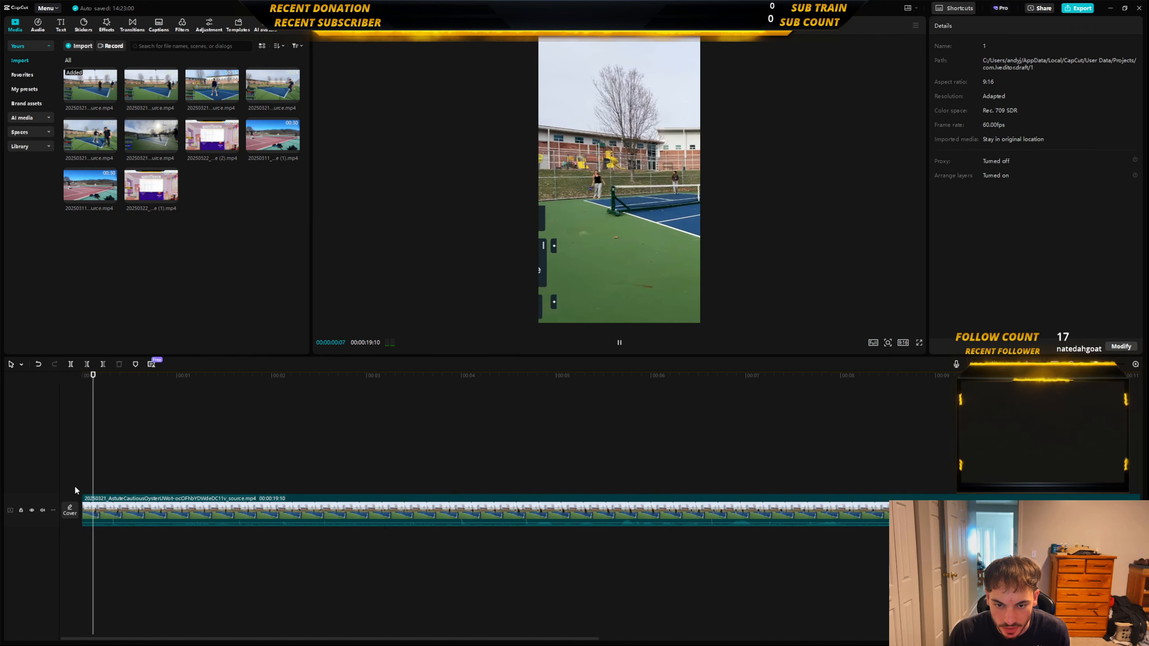
key(space)
Move the second position keyframe earlier to about 00:00:00:17 and play back the faster pan from the start.
click(108, 499)
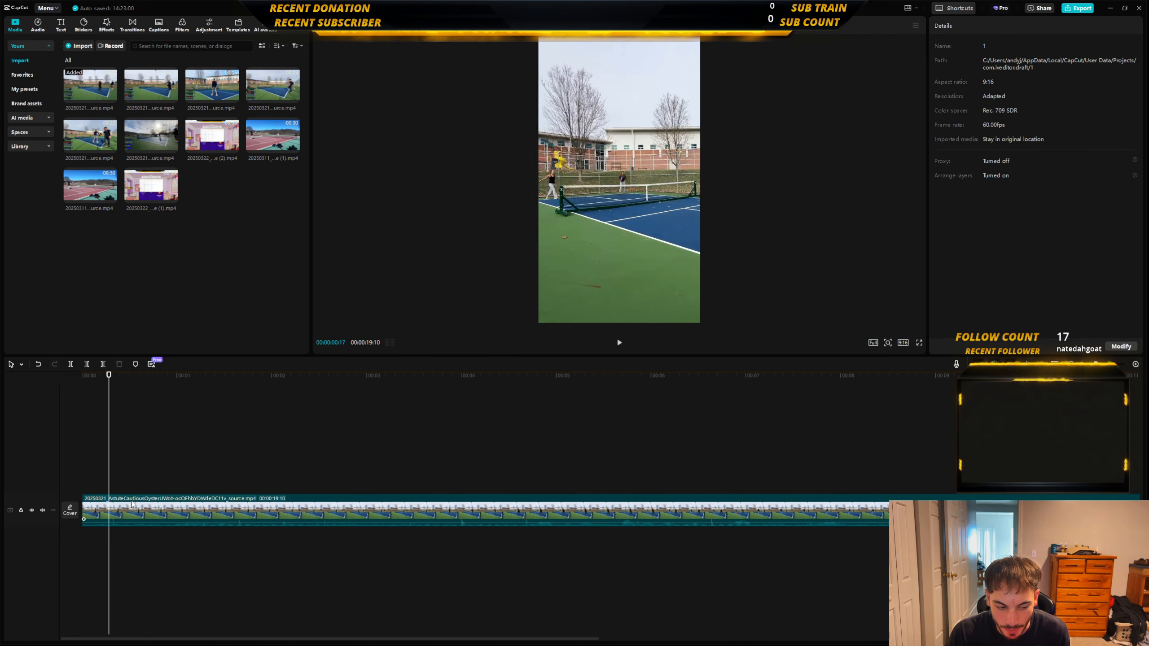
drag(146, 514, 110, 516)
click(73, 485)
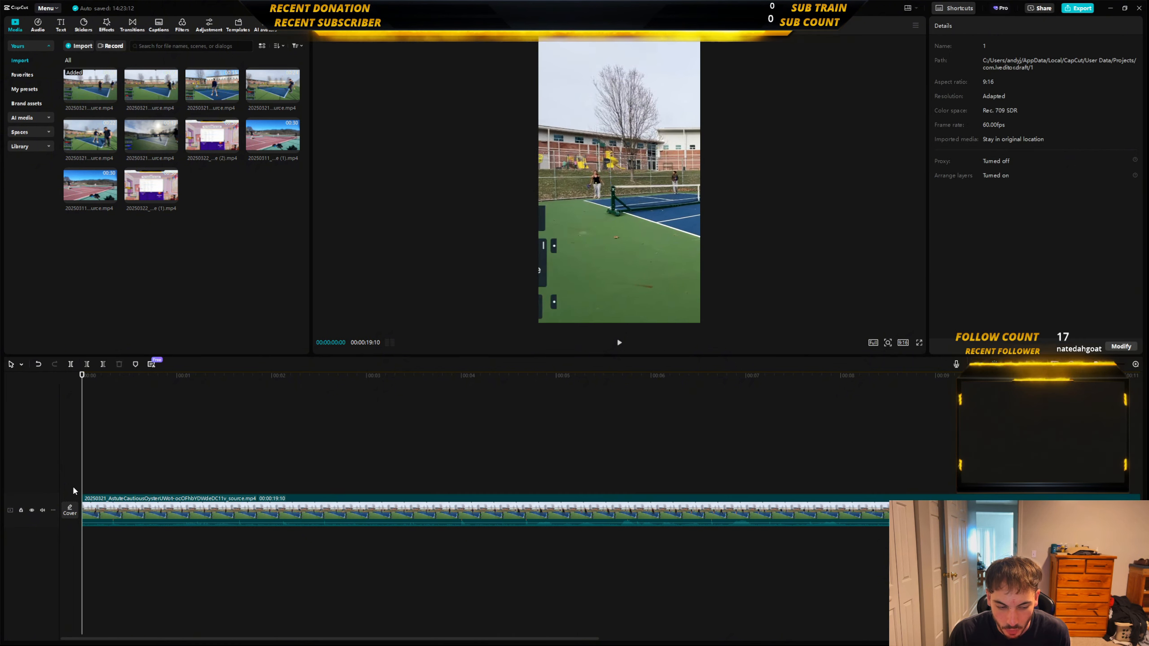
key(space)
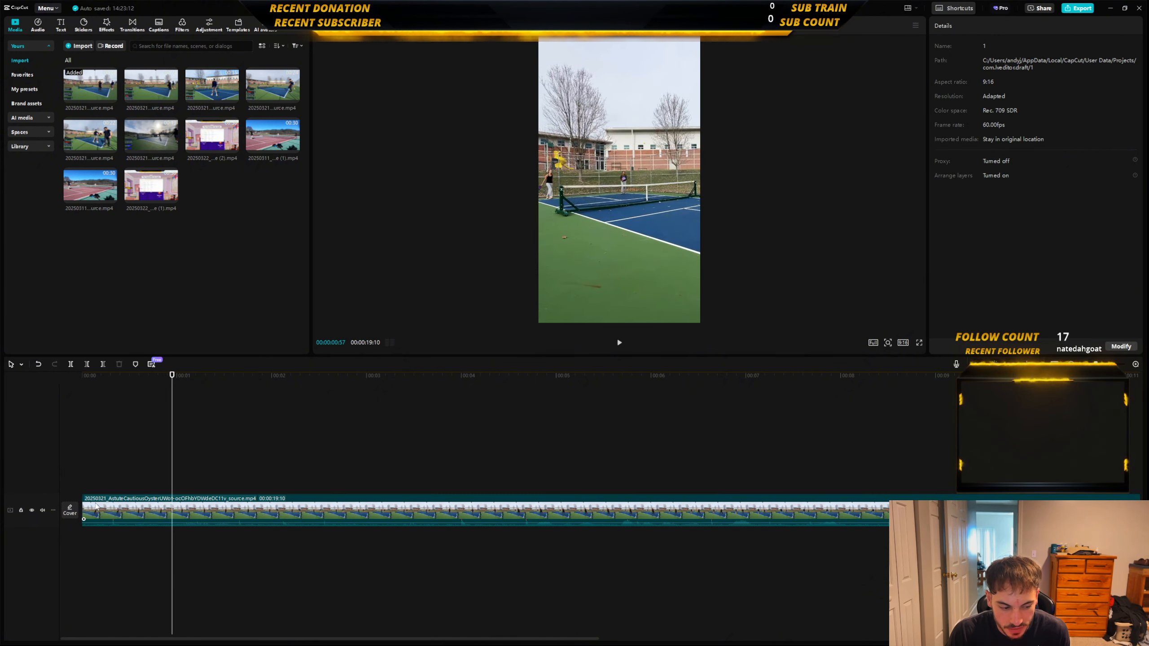
Move the second position keyframe out to 00:00:01:59 and play back the slower pan from the start.
click(252, 511)
key(space)
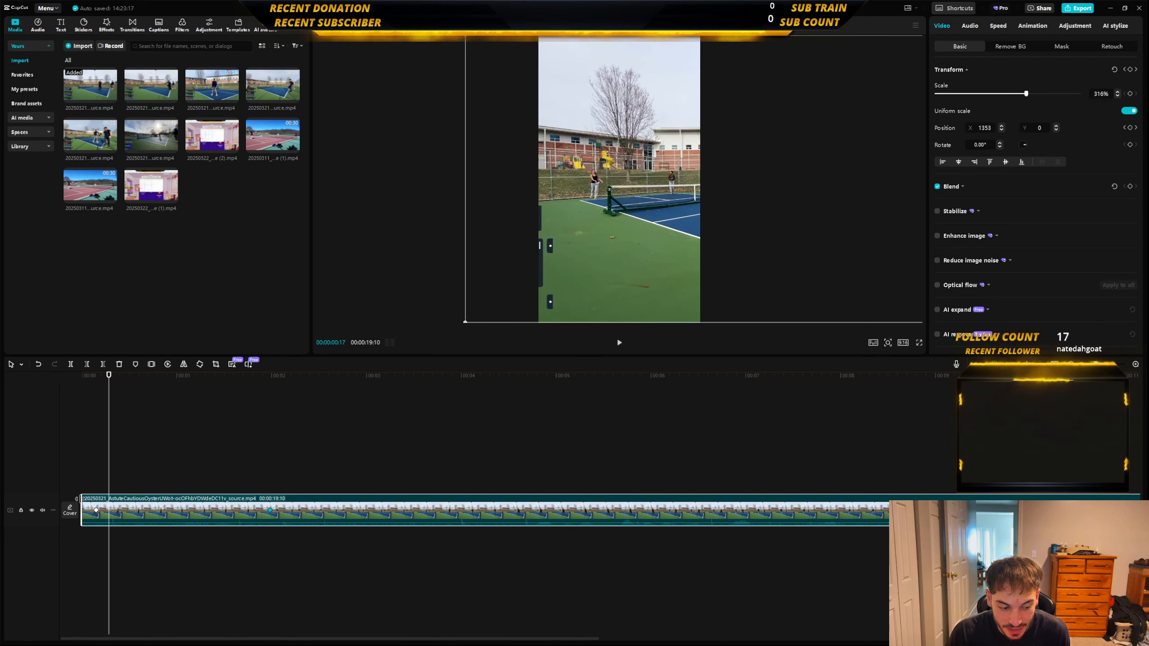
click(68, 485)
key(space)
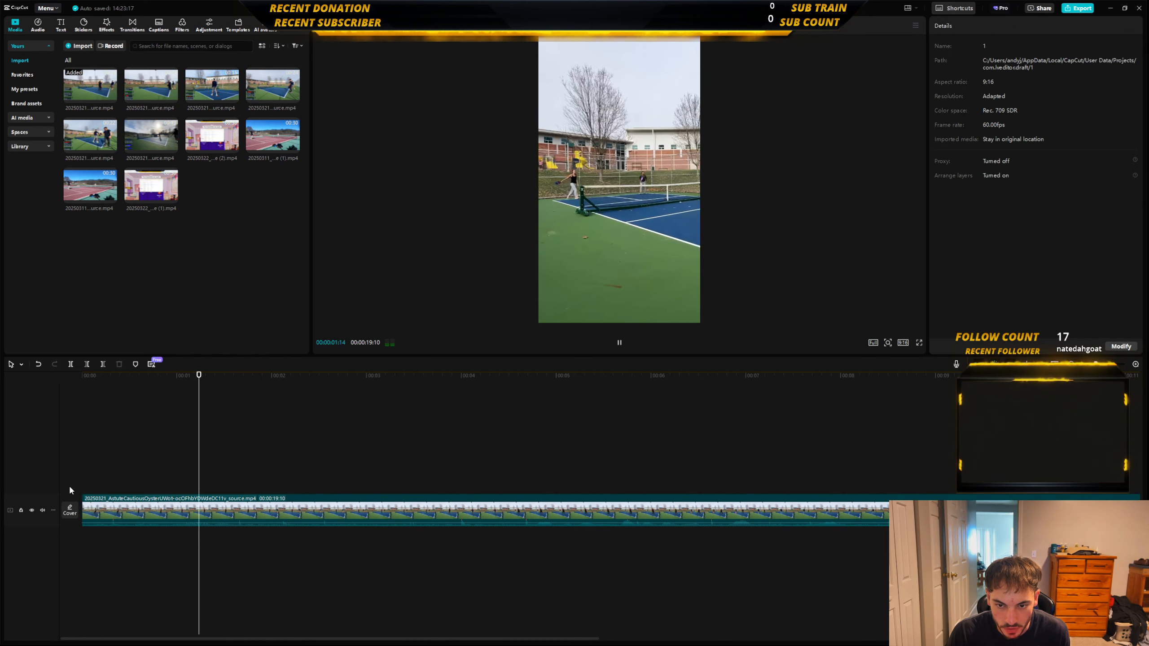
key(space)
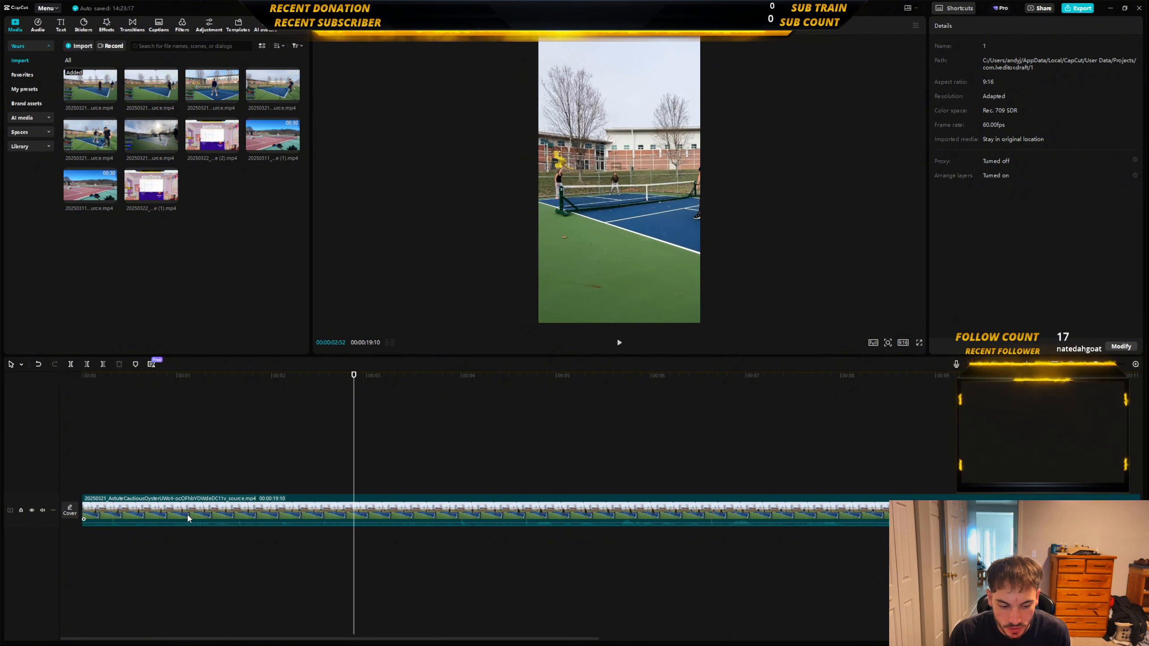
Move the second position keyframe back to roughly 0.6 seconds and play the pan from the start.
click(189, 517)
drag(269, 512, 217, 516)
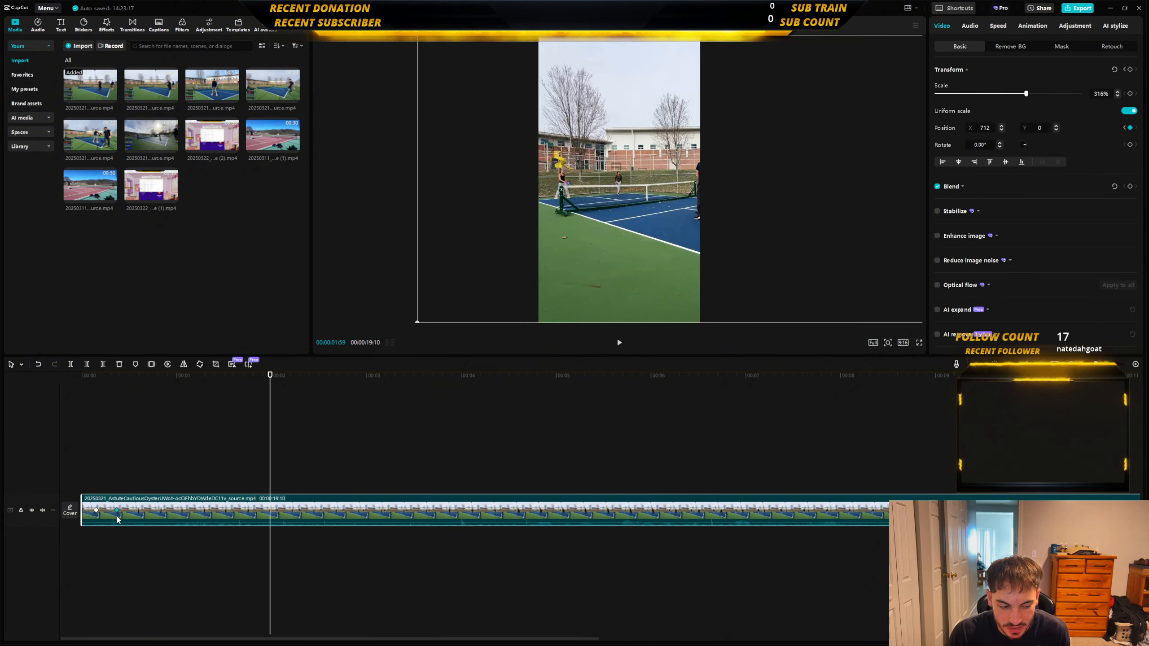
drag(116, 517, 114, 517)
click(95, 485)
key(space)
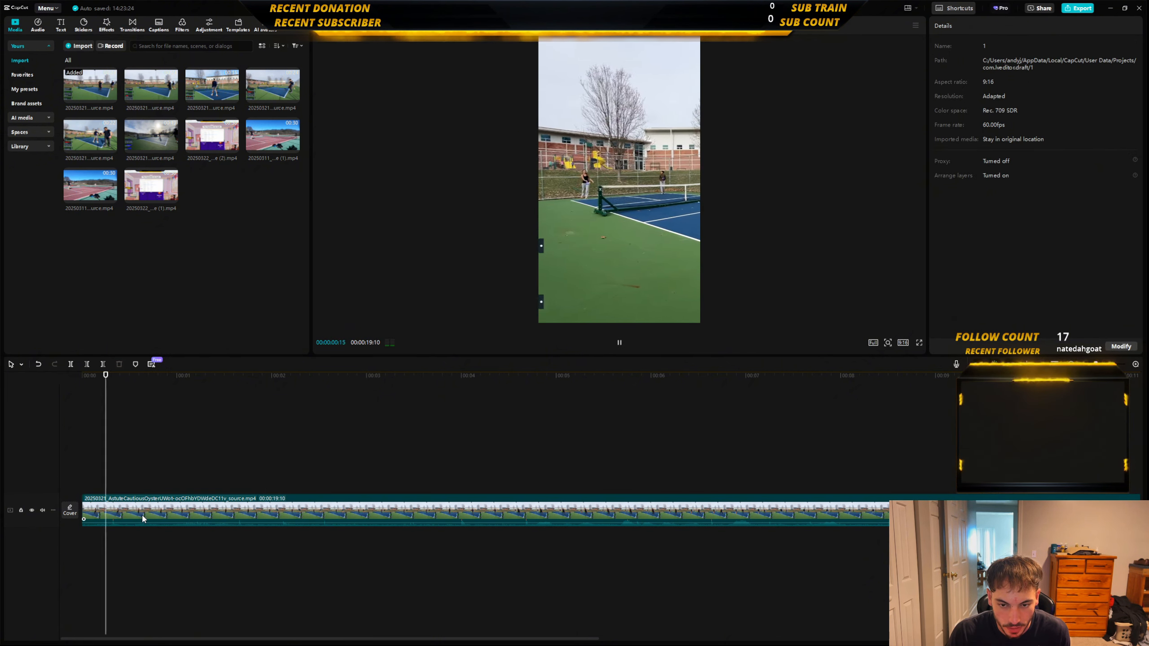
key(space)
Advance to 00:00:01:14, add a third position keyframe and shift the clip there to X -290.
click(145, 519)
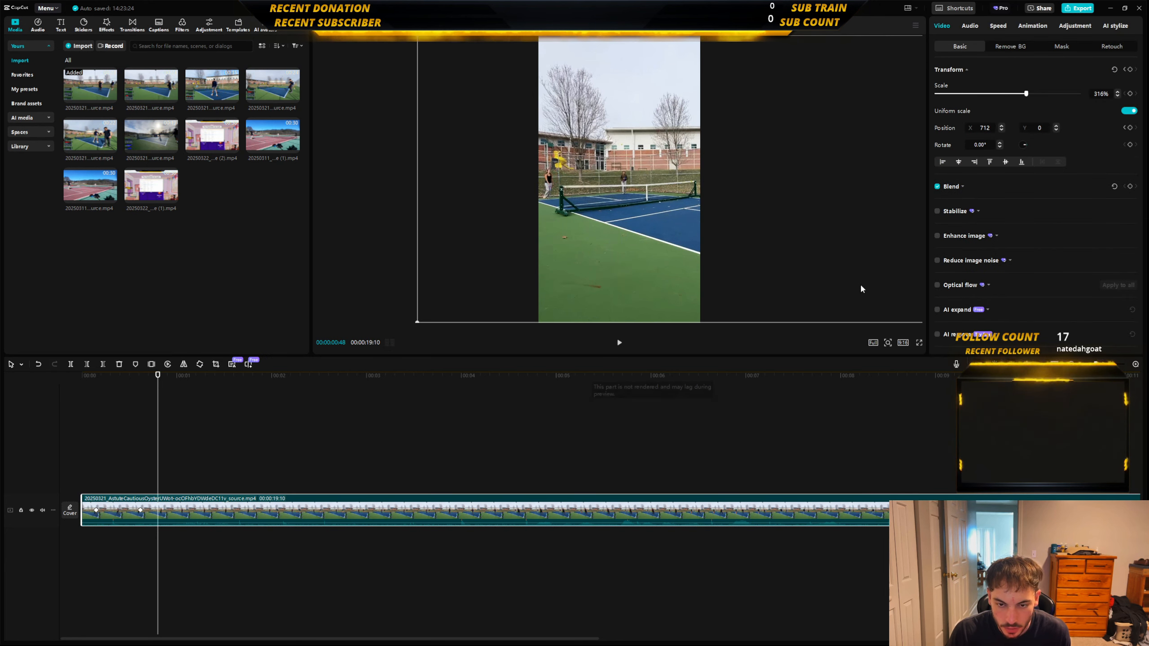
key(space)
key(space)
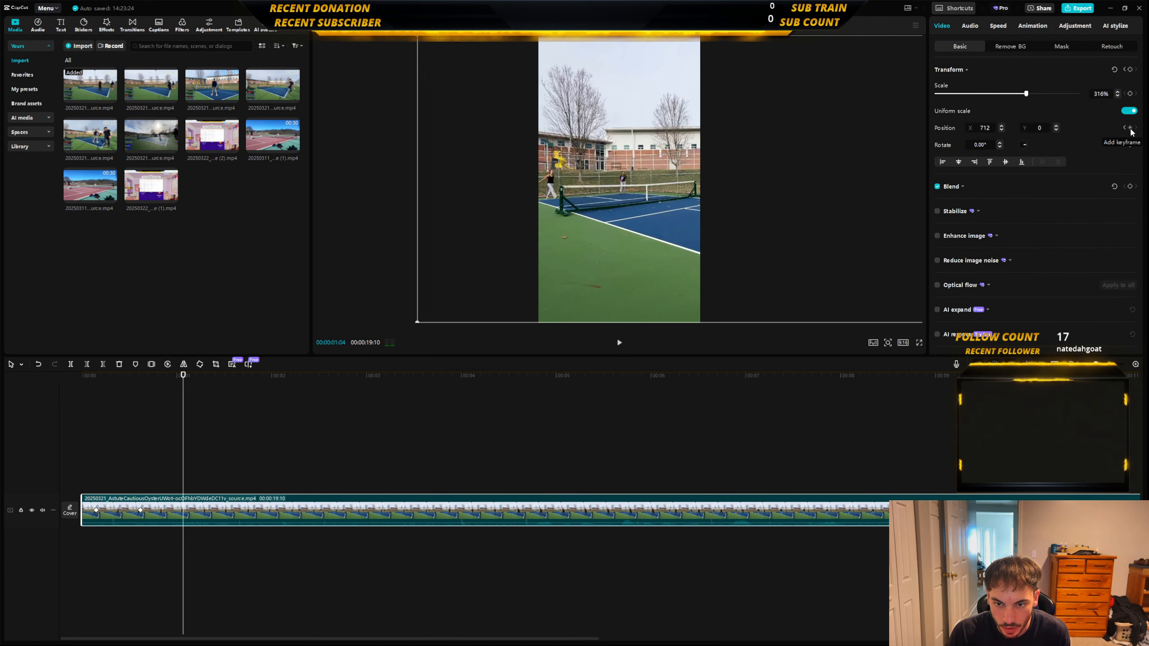
key(space)
key(space)
click(1130, 128)
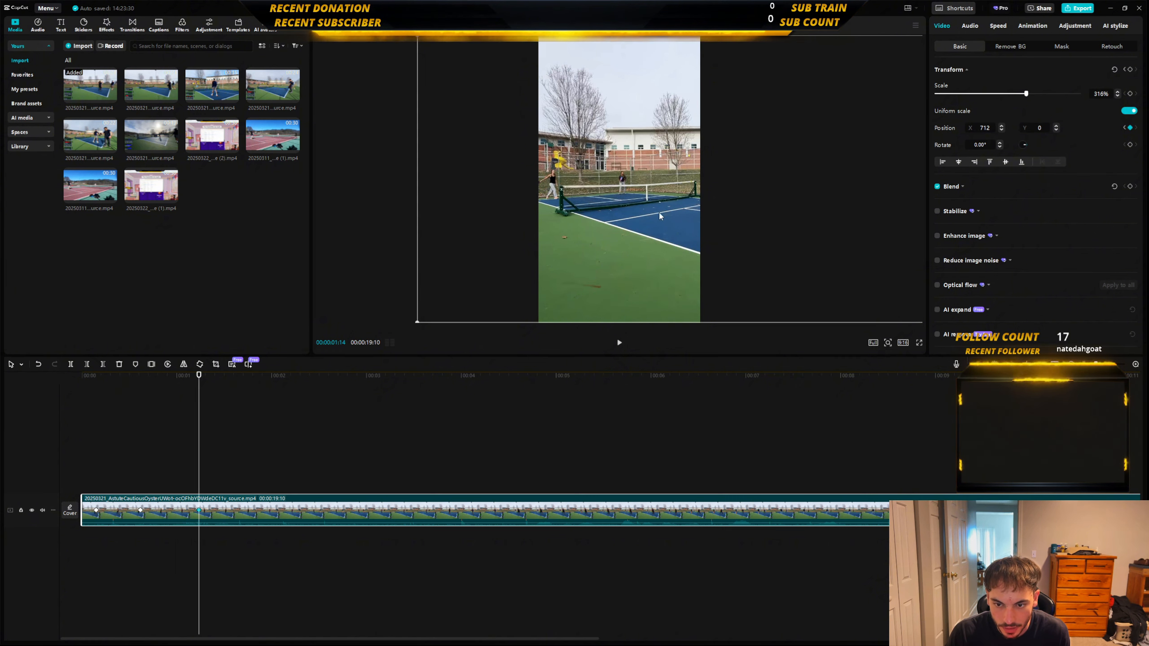
drag(659, 216, 593, 212)
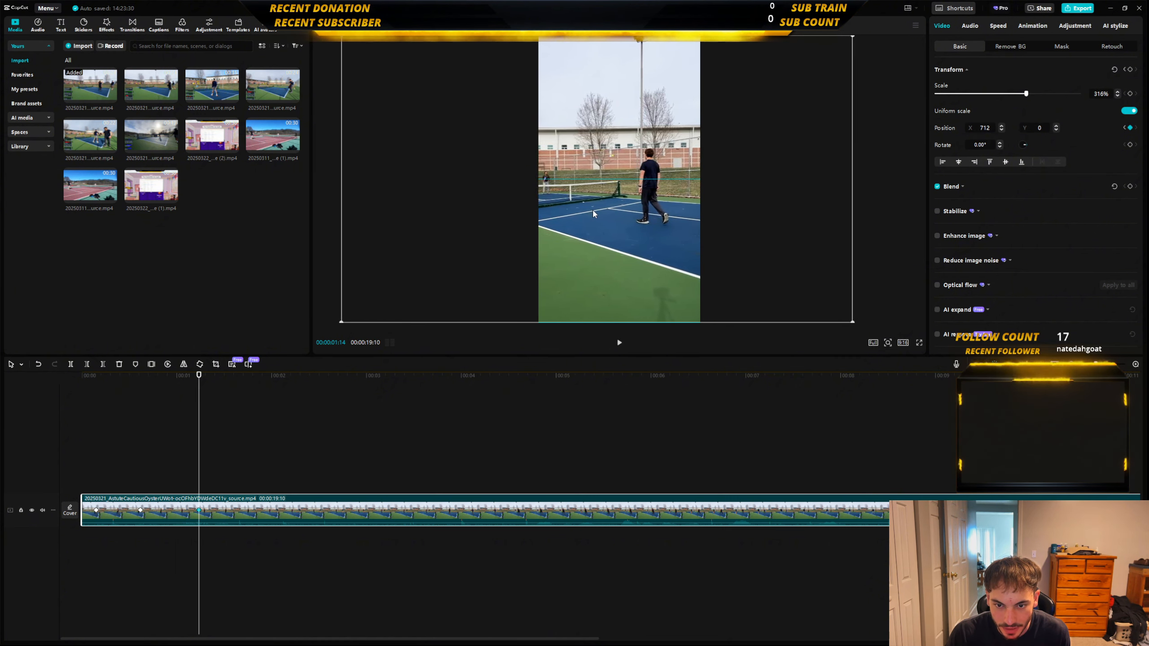
Play on to 00:00:01:52, add a position keyframe and shift the clip there to X -1502.
key(space)
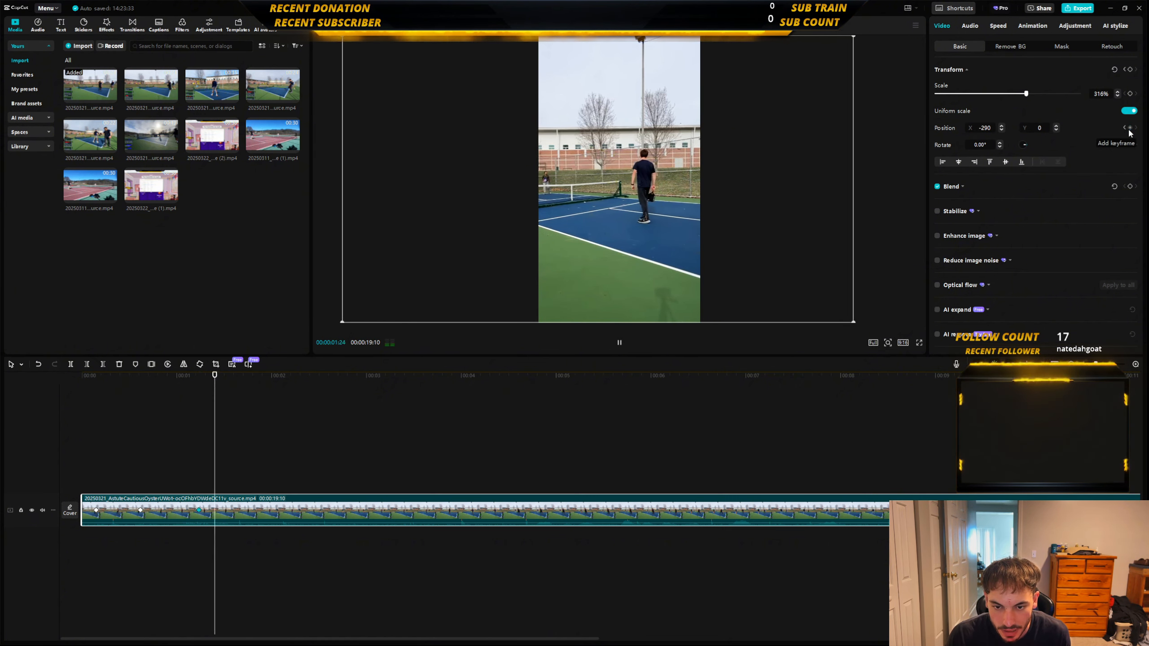
key(space)
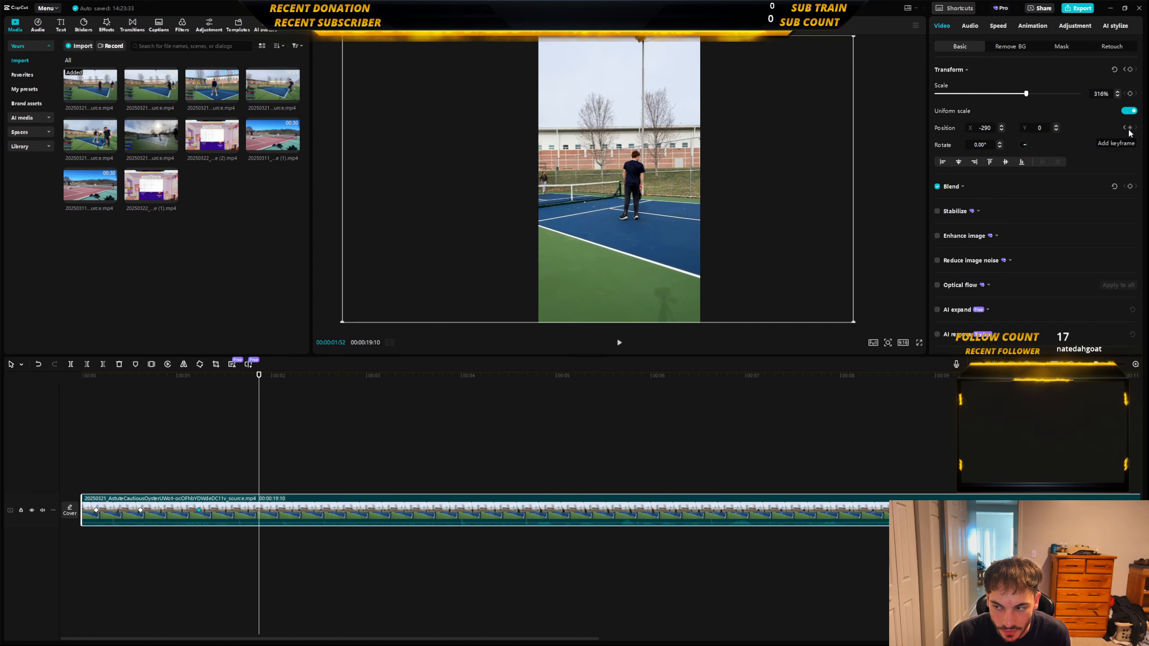
click(1130, 128)
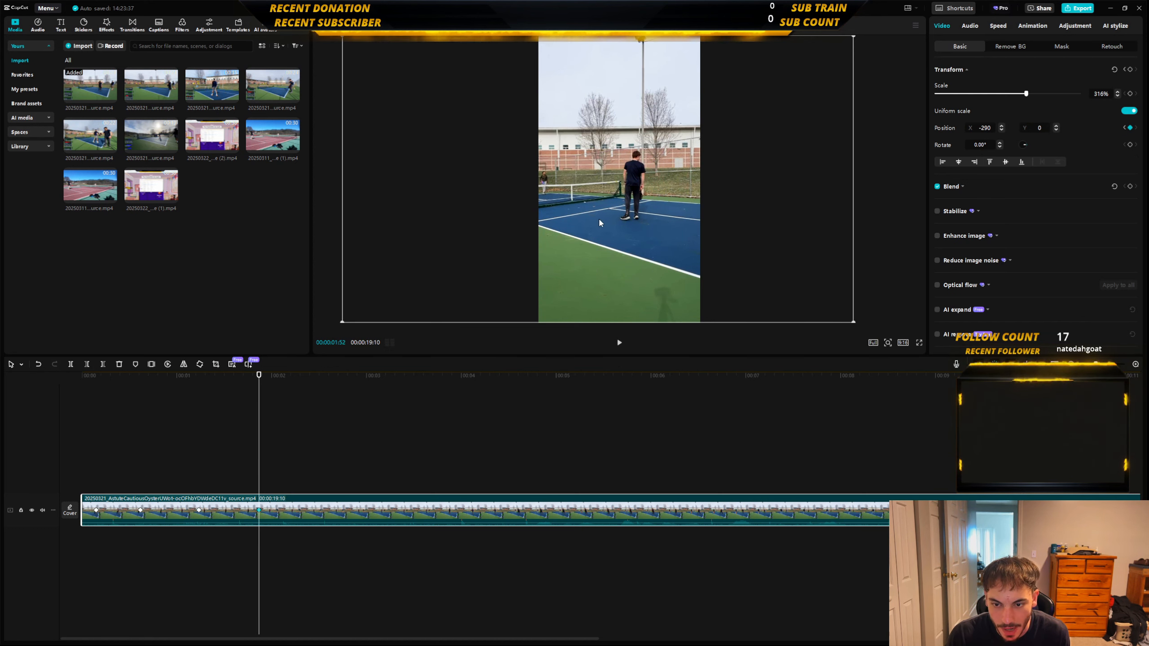
drag(665, 219, 573, 221)
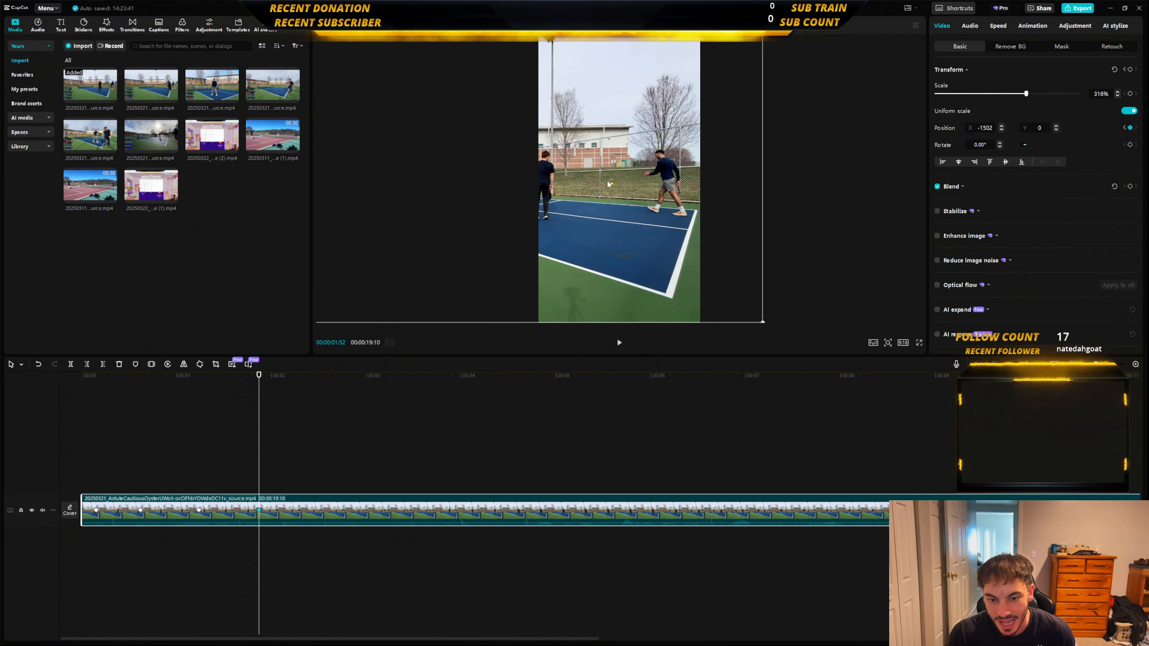
Advance to 00:00:02:05 and add a position keyframe that holds the clip at X -1502.
key(space)
key(space)
click(1130, 128)
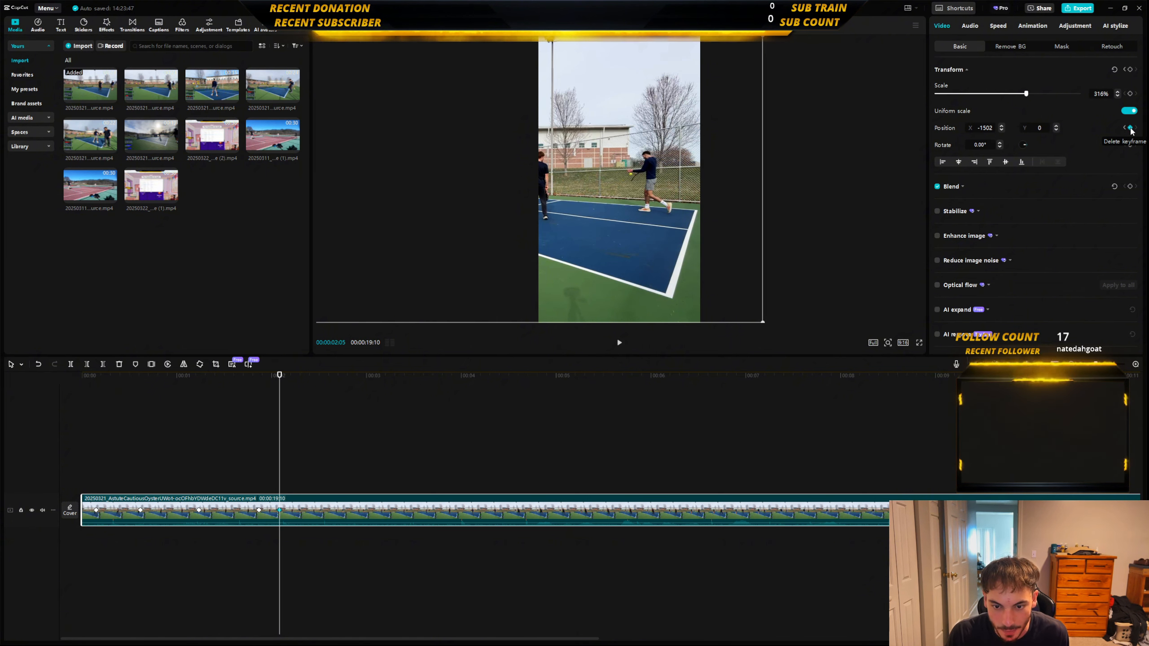
Advance to 00:00:02:29, add a position keyframe and shift the clip back there to X -404.
key(space)
key(space)
click(1130, 128)
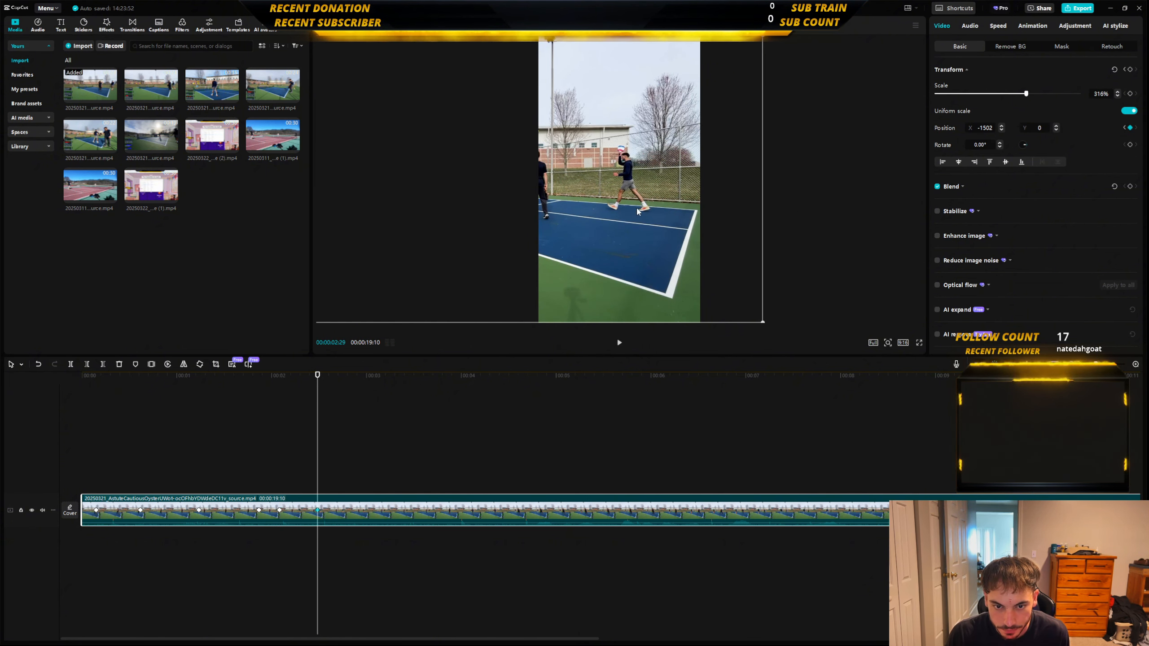
drag(638, 211, 714, 208)
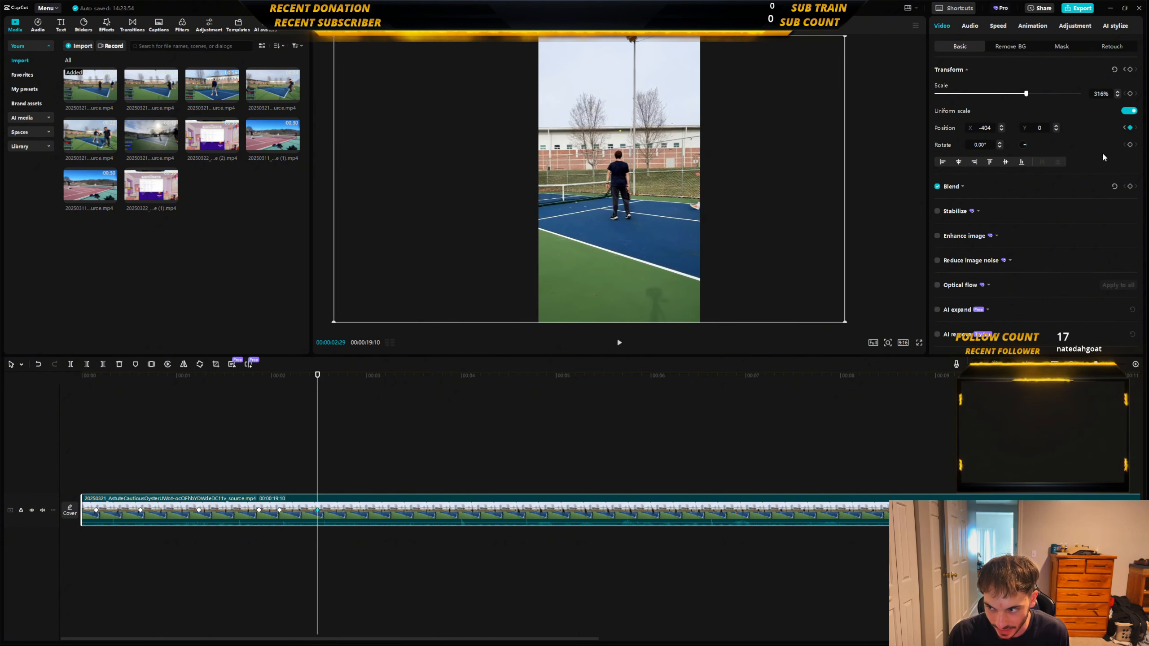
Advance to 00:00:03:15, add a position keyframe and shift the clip there to X 658.
key(space)
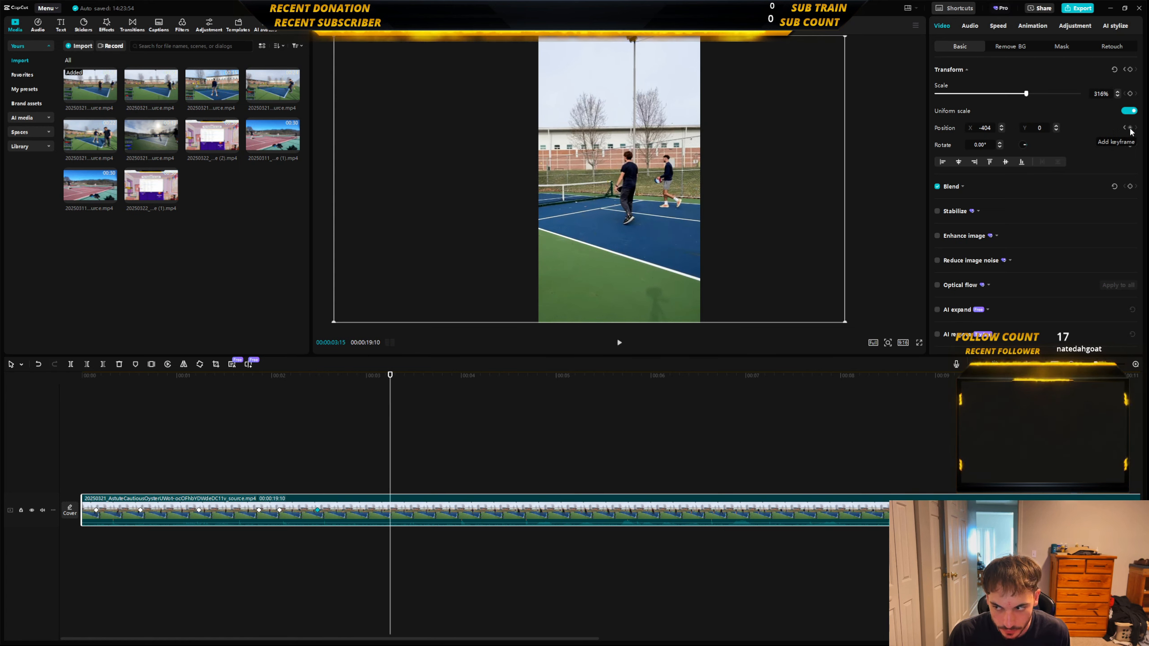
click(1130, 129)
drag(588, 230, 710, 229)
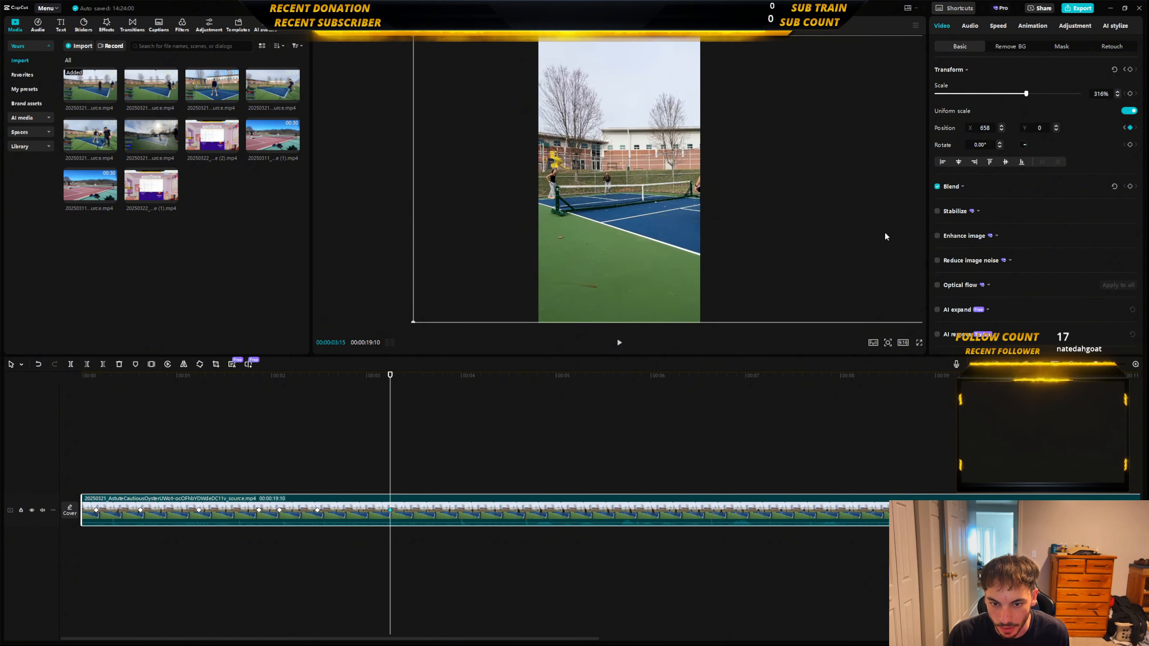
Advance to 00:00:03:49 and add a position keyframe that holds the clip at X 658.
key(space)
key(space)
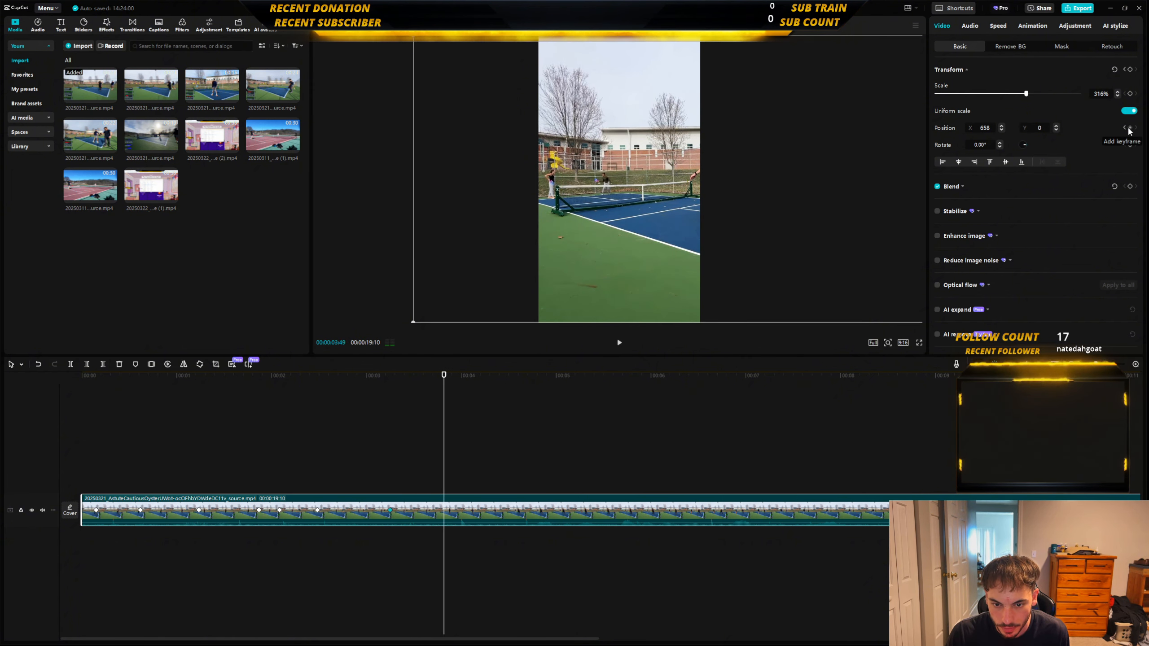
click(1130, 128)
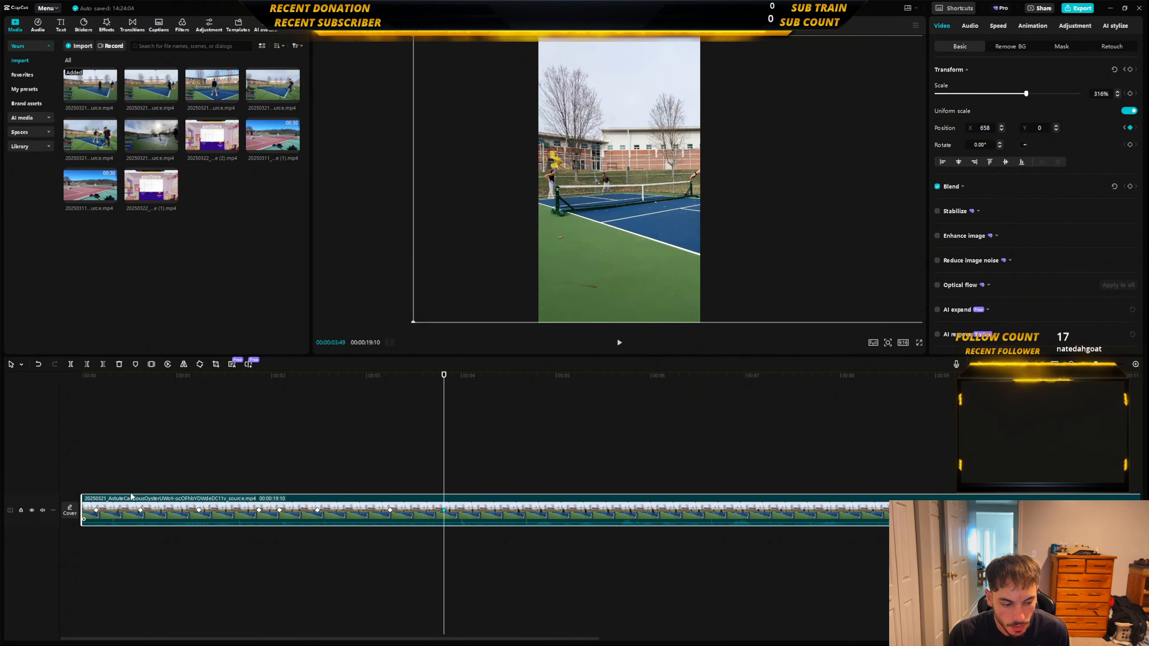
Play the clip from the start to check the full keyframed pan, and return to the beginning.
click(73, 485)
key(space)
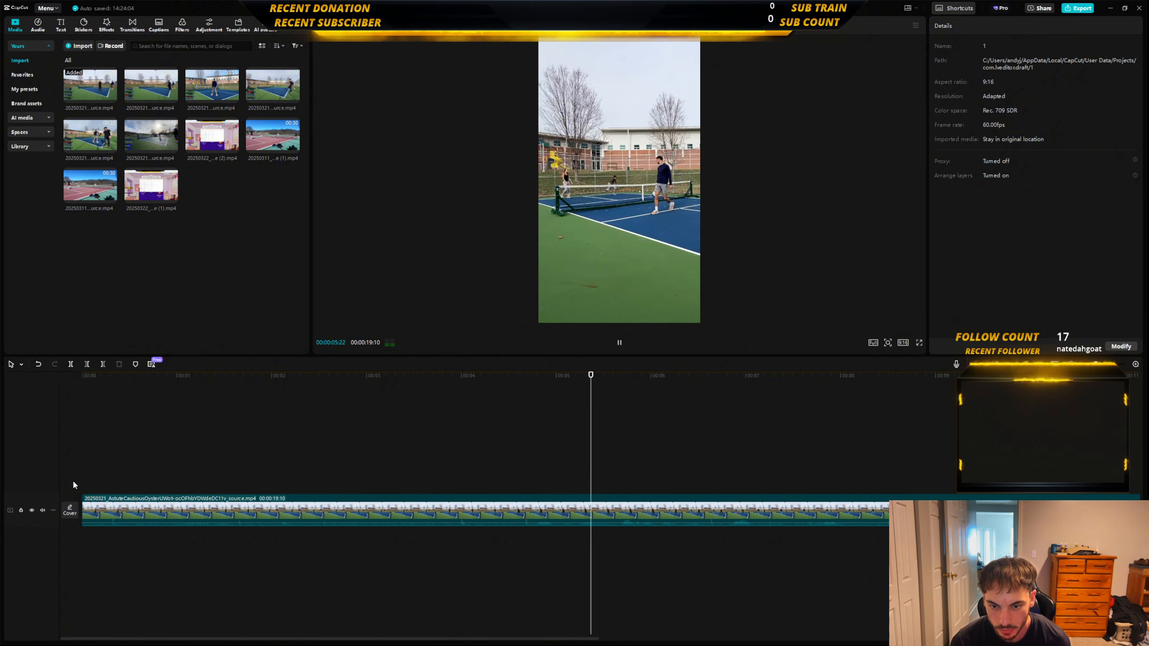
key(space)
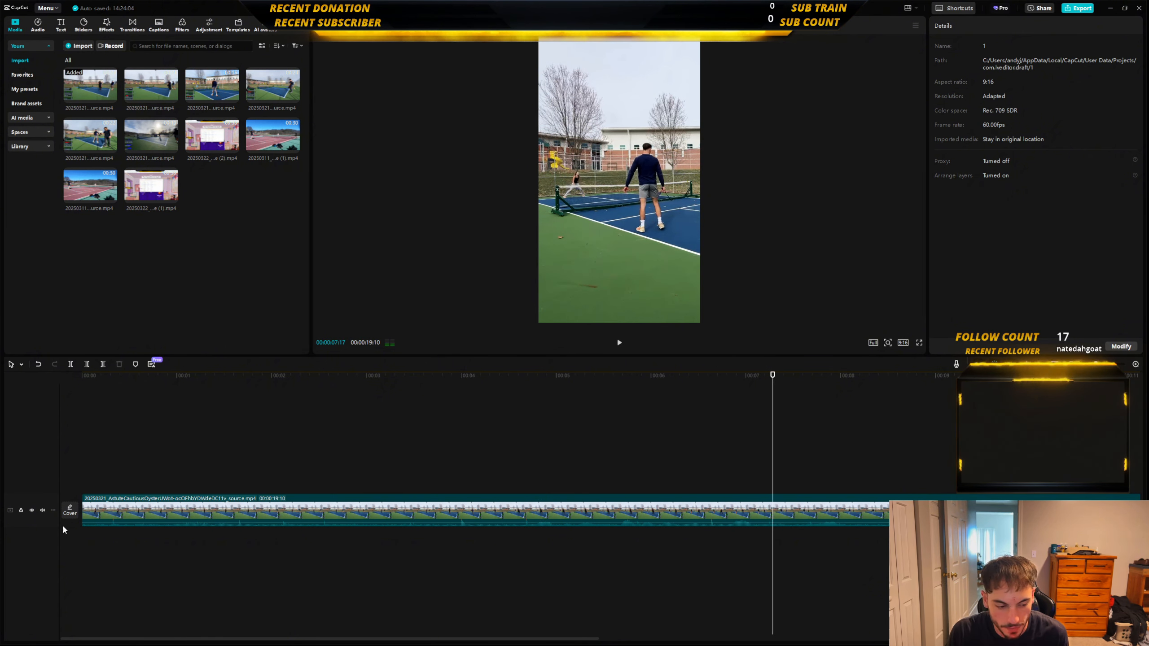
click(83, 481)
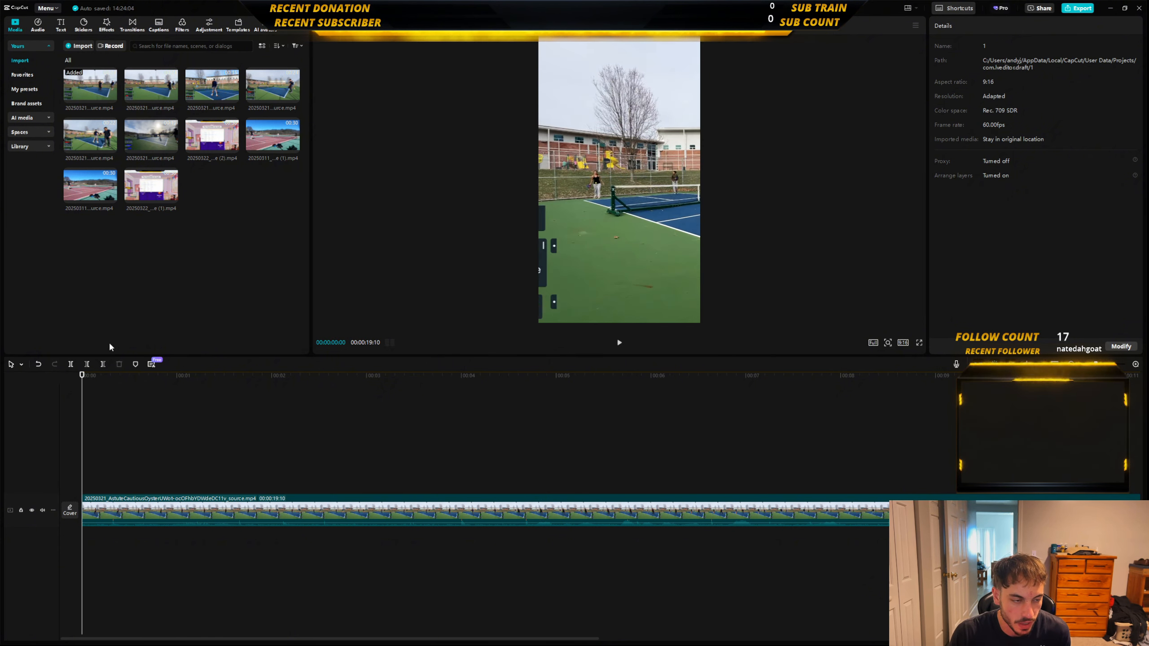
Generate English auto captions for the clip with keyword highlighting and play it from the start.
click(165, 30)
click(287, 345)
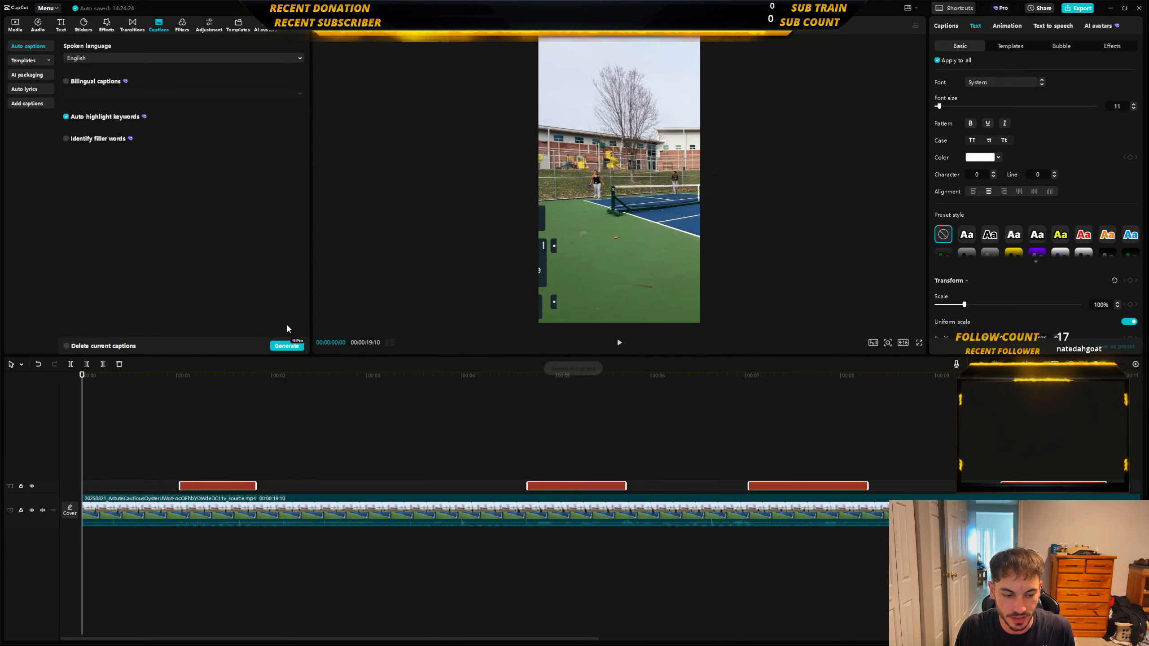
key(space)
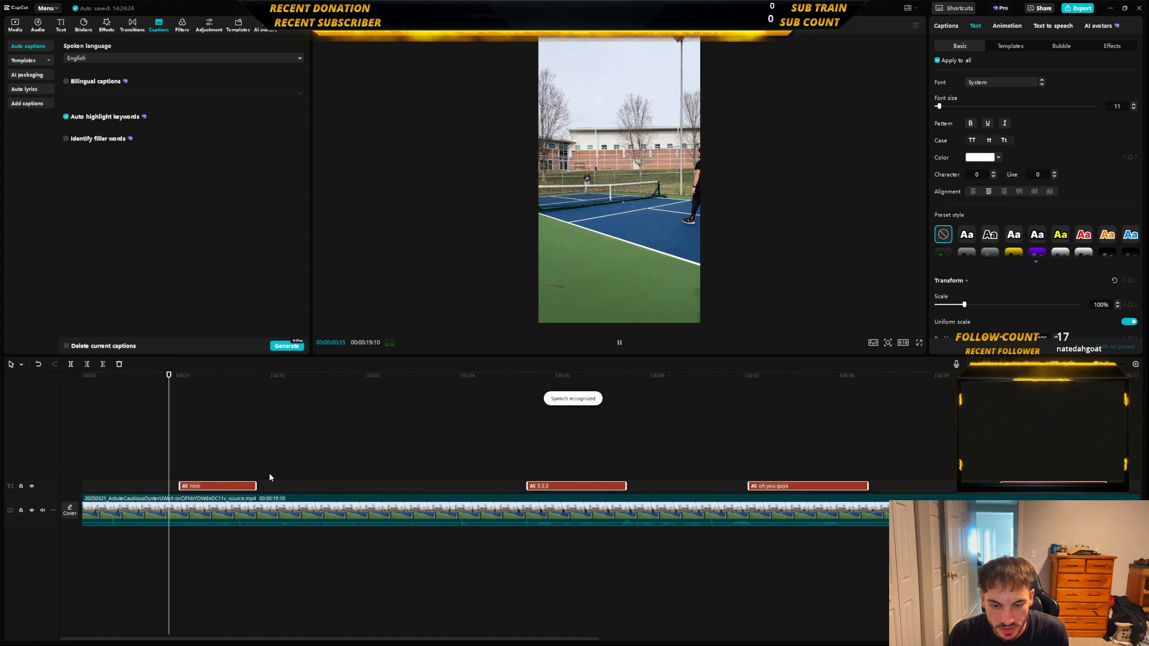
Apply a bold white uppercase caption template to all captions and select the "nice" caption.
click(1010, 46)
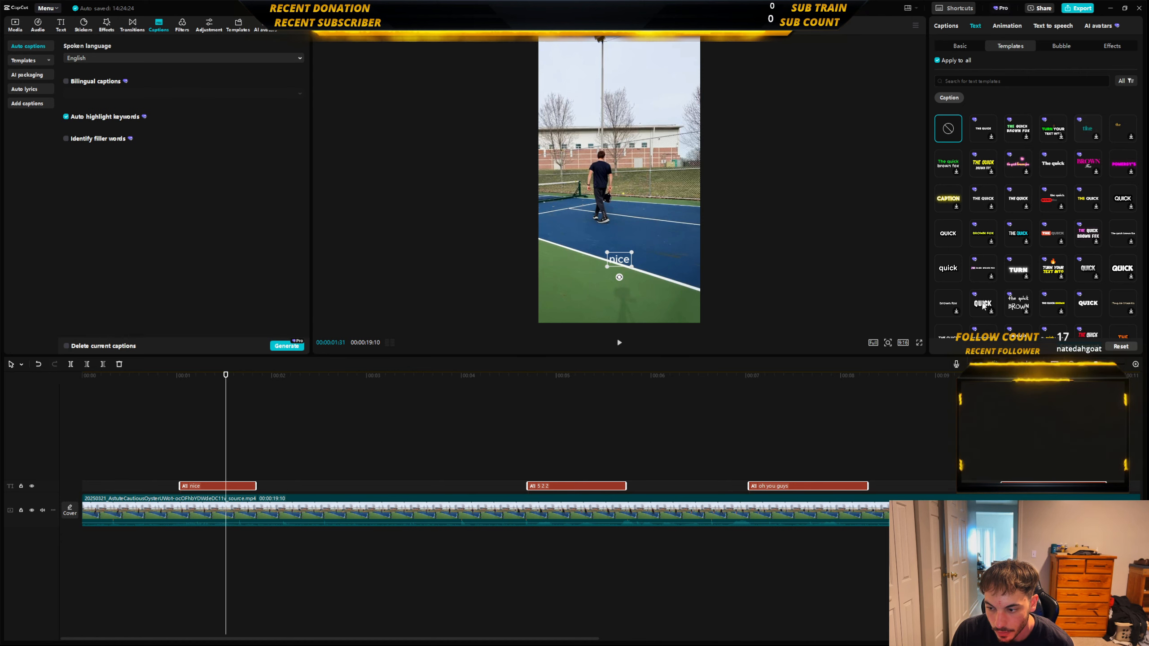
click(1082, 306)
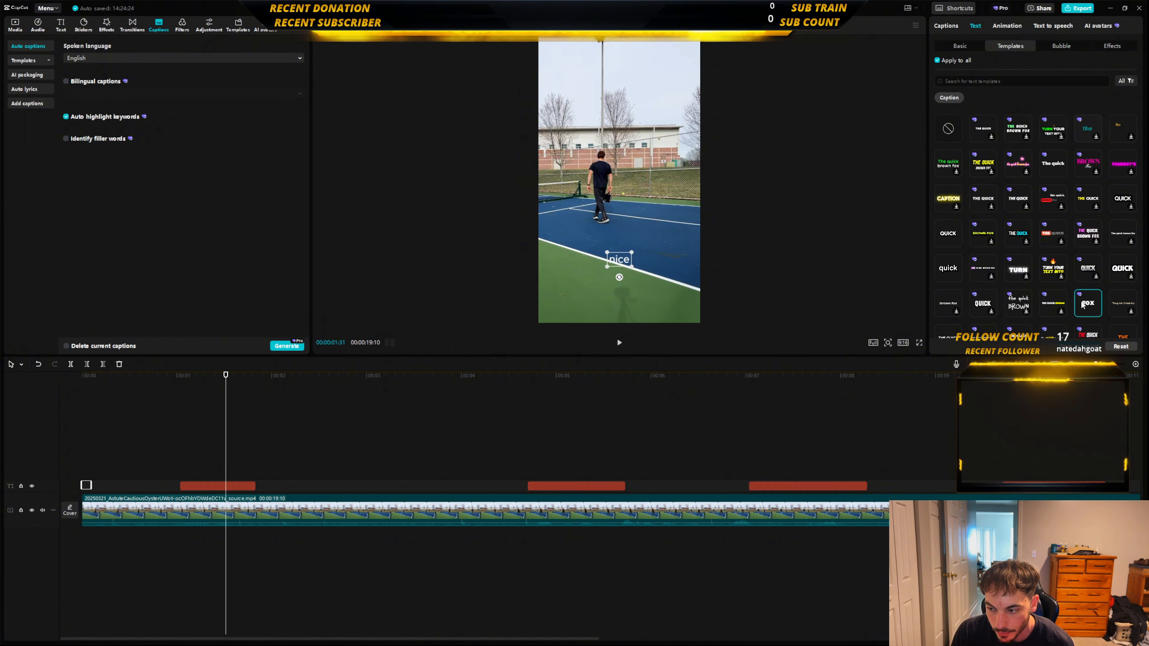
click(187, 463)
click(215, 485)
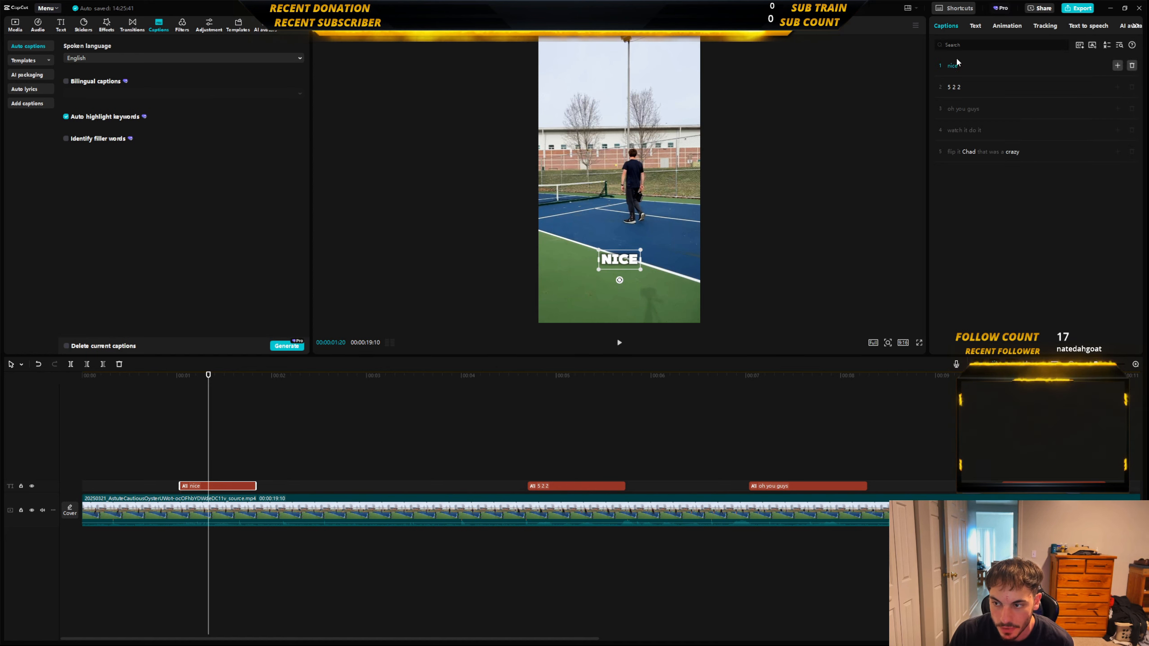
Give all captions the yellow preset style, set their text color to FFE200 and play the clip to check them.
click(975, 26)
scroll(1019, 232, down, 1)
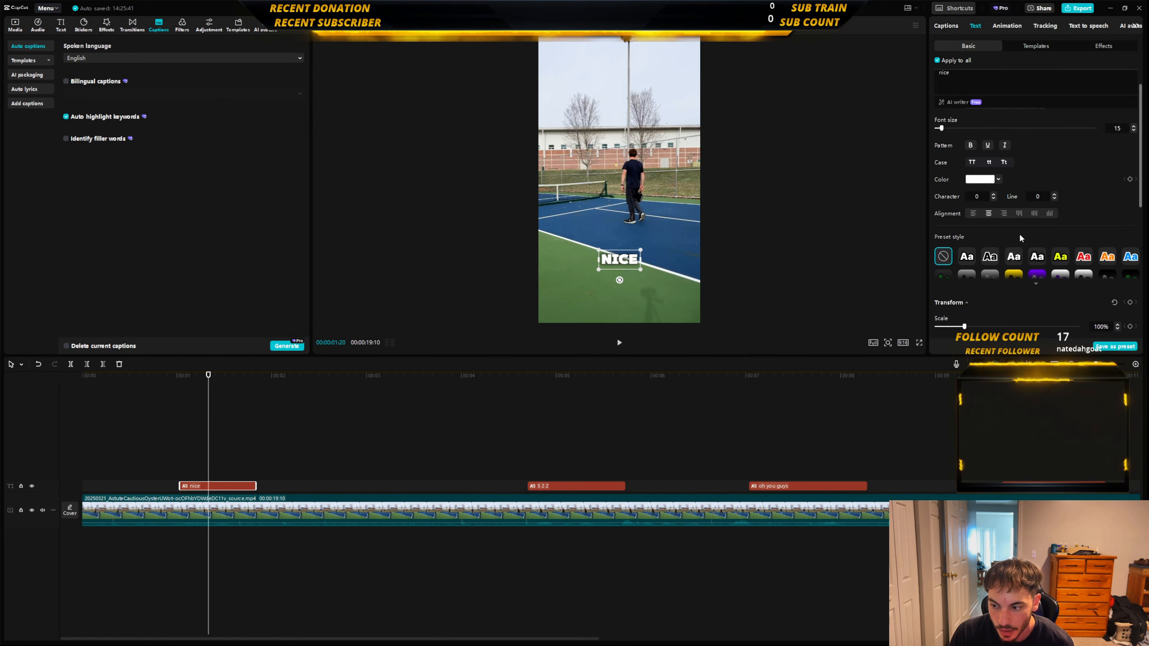
click(1061, 254)
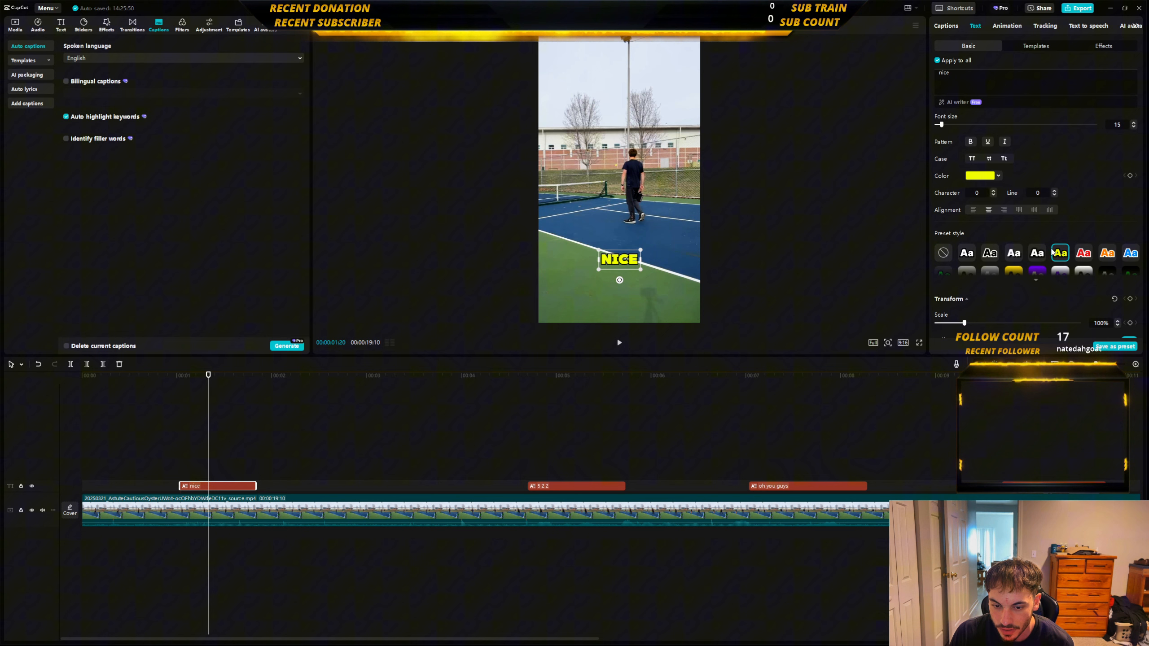
click(998, 176)
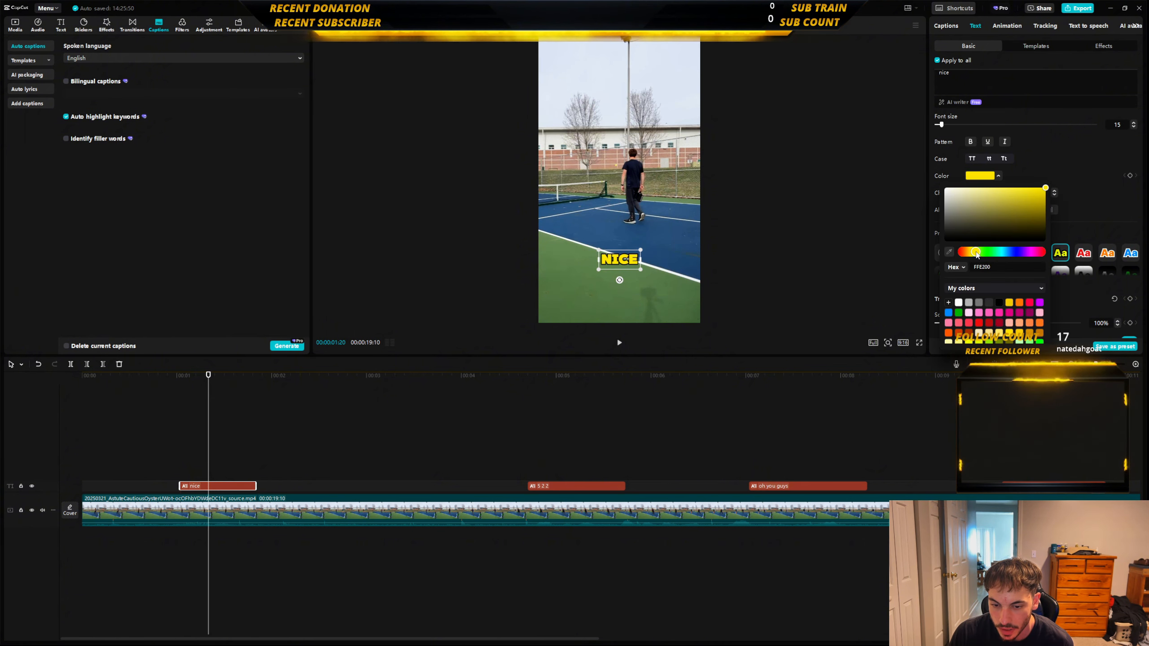
click(160, 475)
key(space)
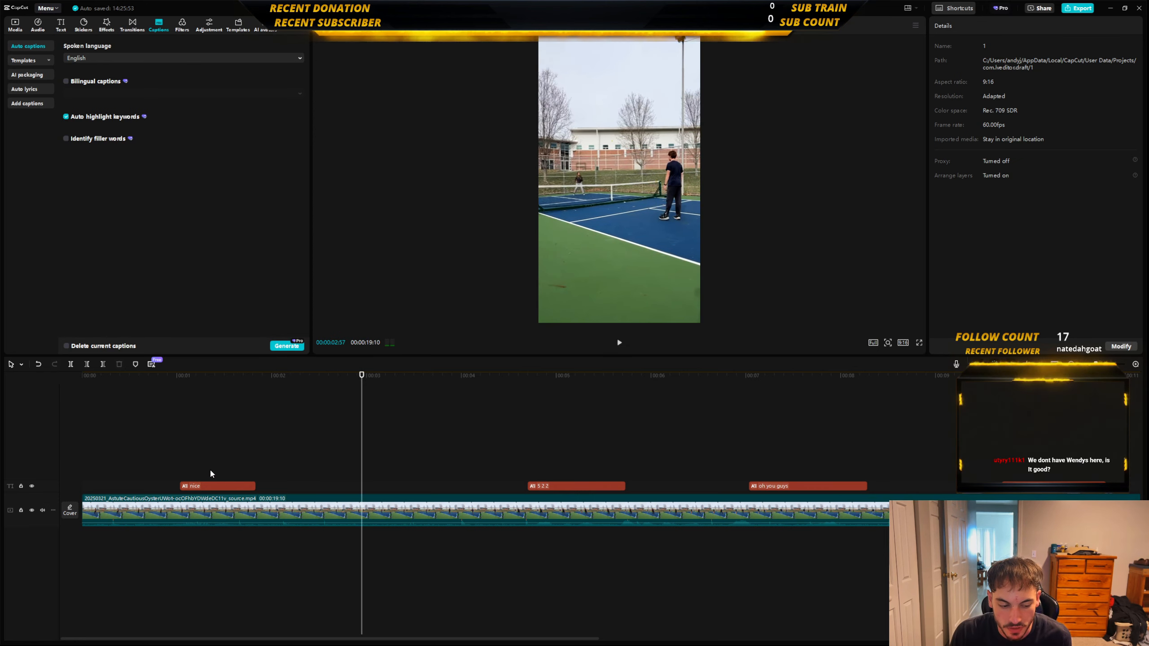
Move the captions lower in the vertical frame, using the "nice" caption, and play the clip to check their placement.
click(210, 486)
drag(625, 278, 626, 292)
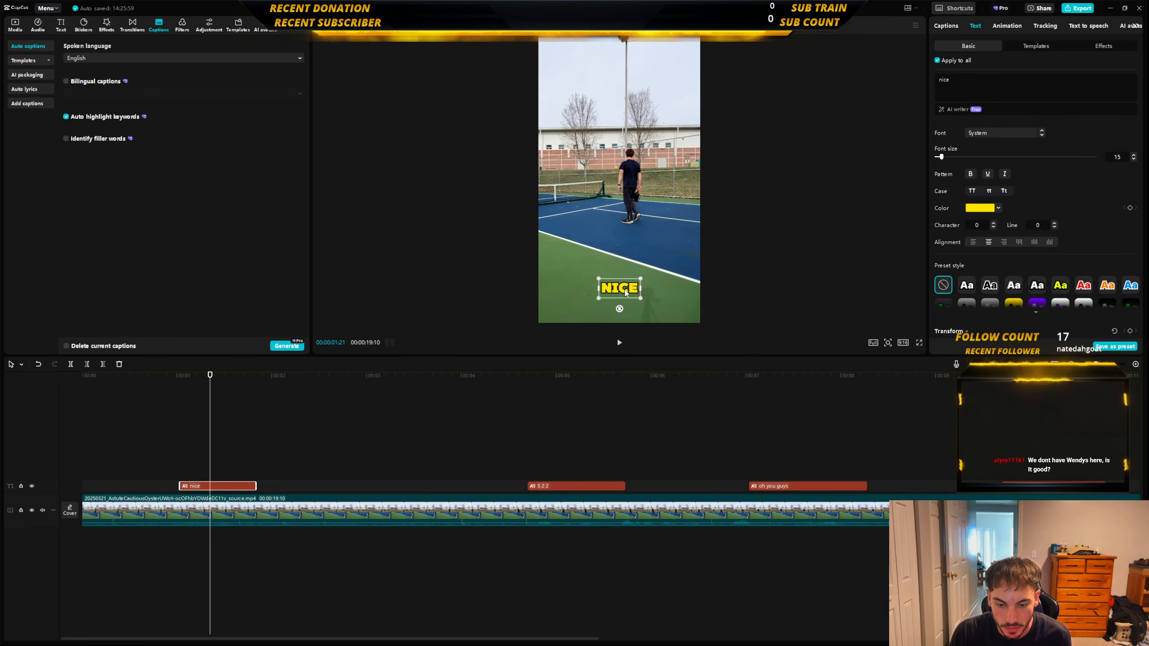
click(157, 486)
key(space)
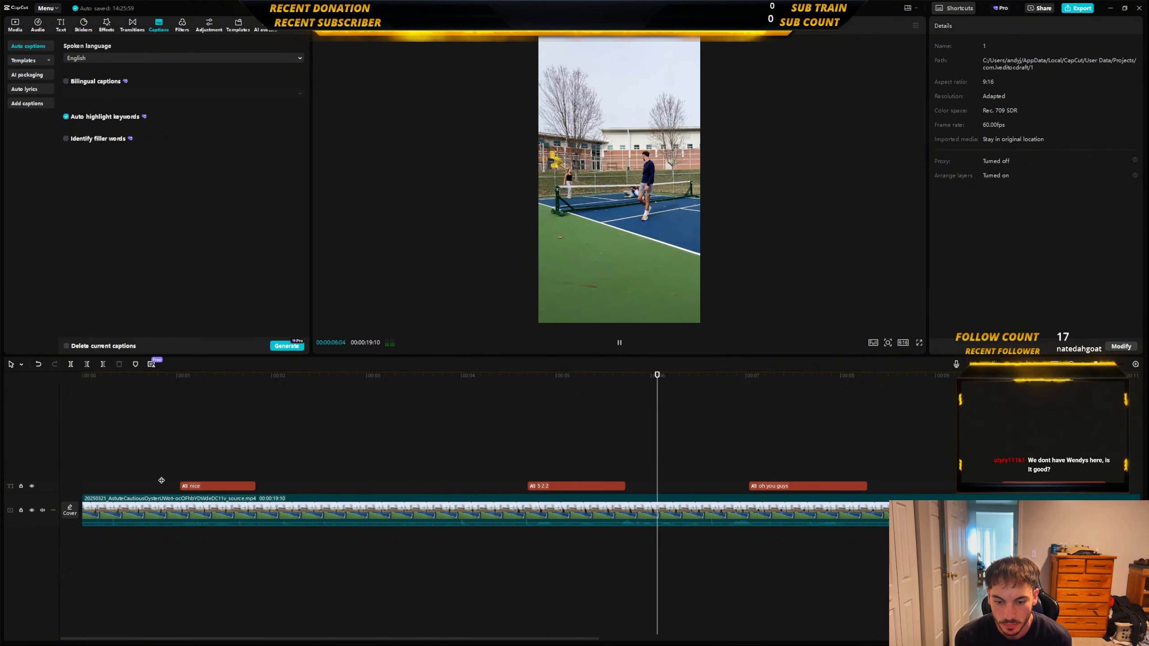
key(space)
Delete the "5 2 2" caption and play on through the "oh you guys" caption.
click(544, 486)
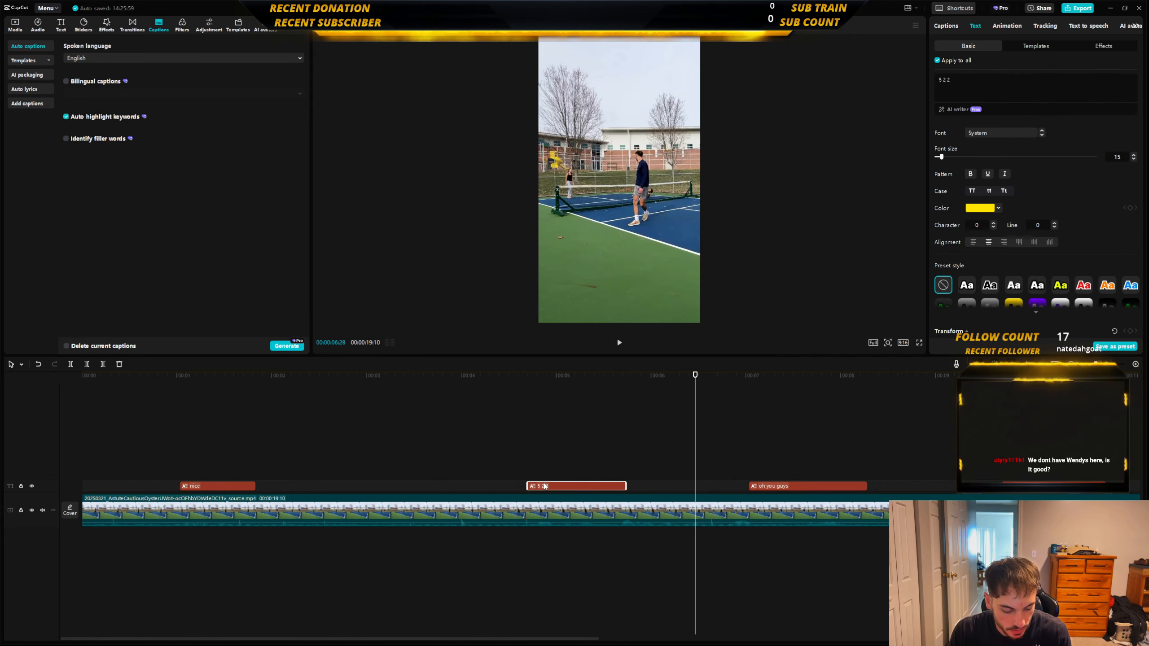
key(Delete)
key(space)
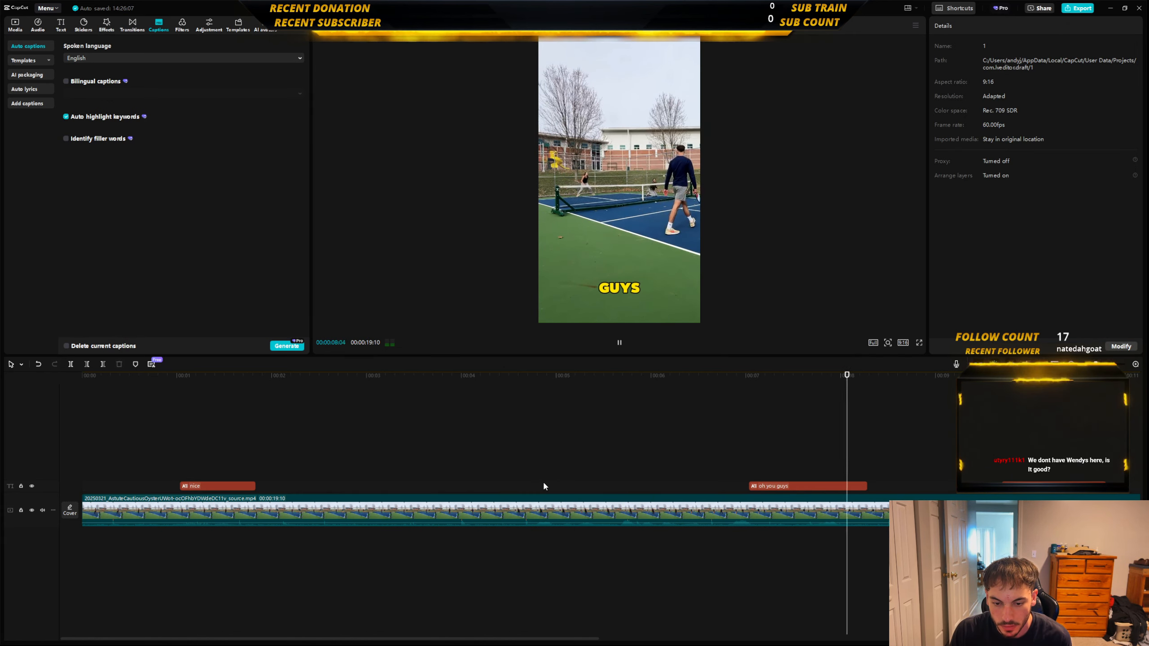
key(space)
Replace the word "guys" with "okay" in the "oh you guys" caption.
click(793, 486)
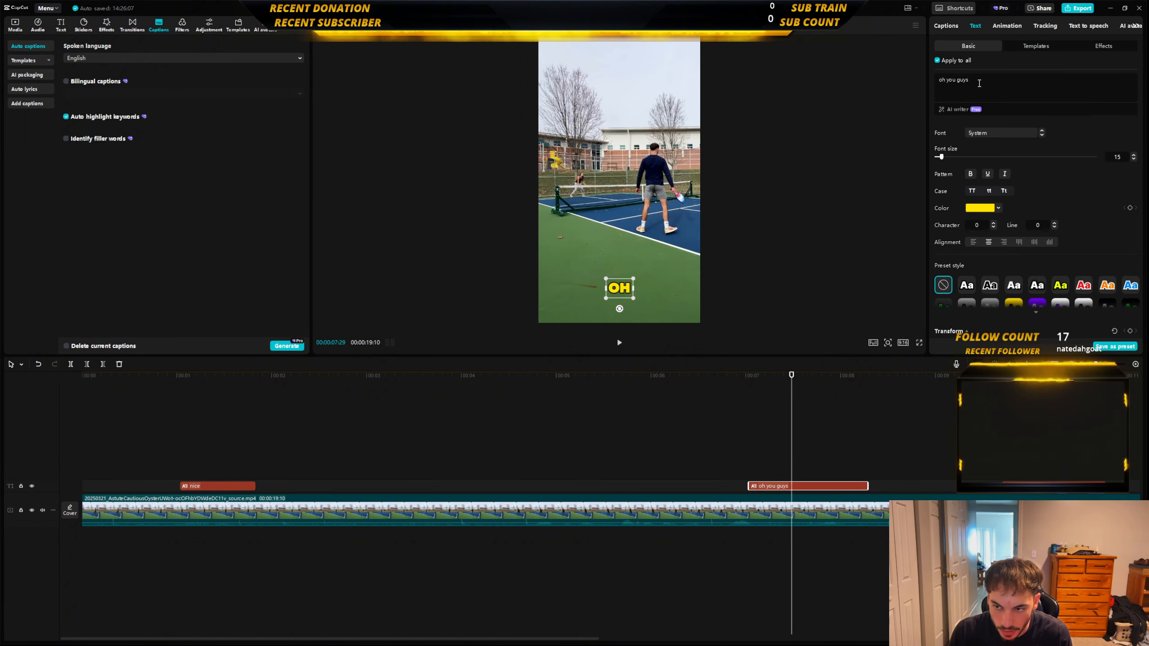
key(BackSpace)
key(BackSpace)
key(BackSpace)
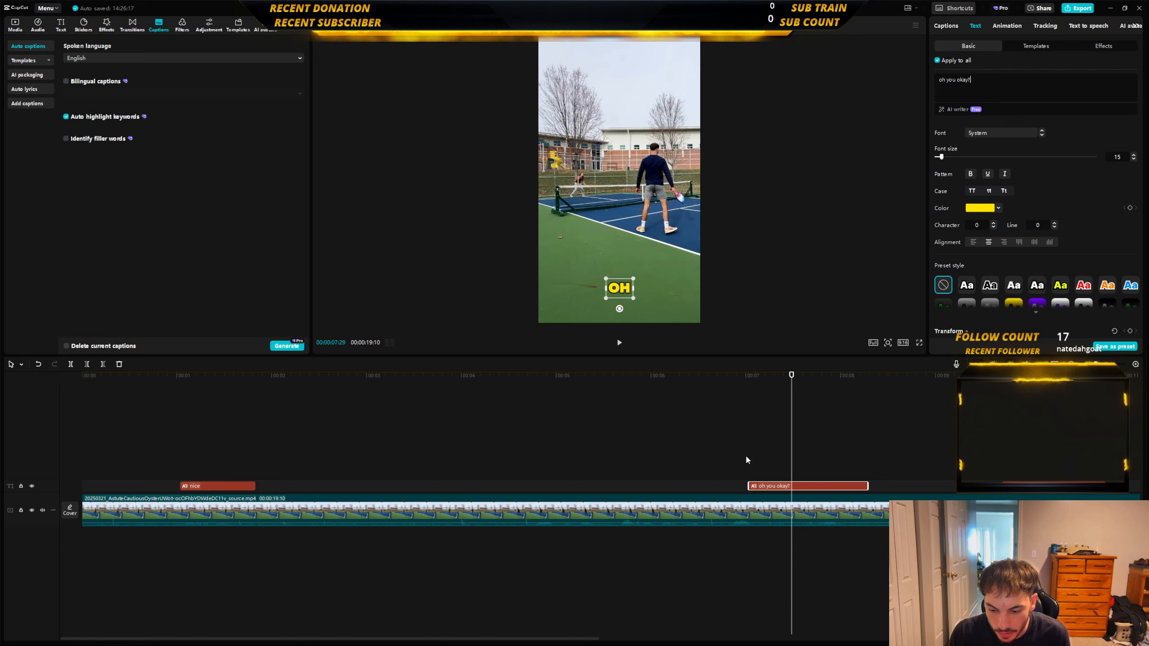
Play the rest of the clip, including the "watch it do it" caption and the final "flip it" caption, to check their wording.
click(722, 455)
key(space)
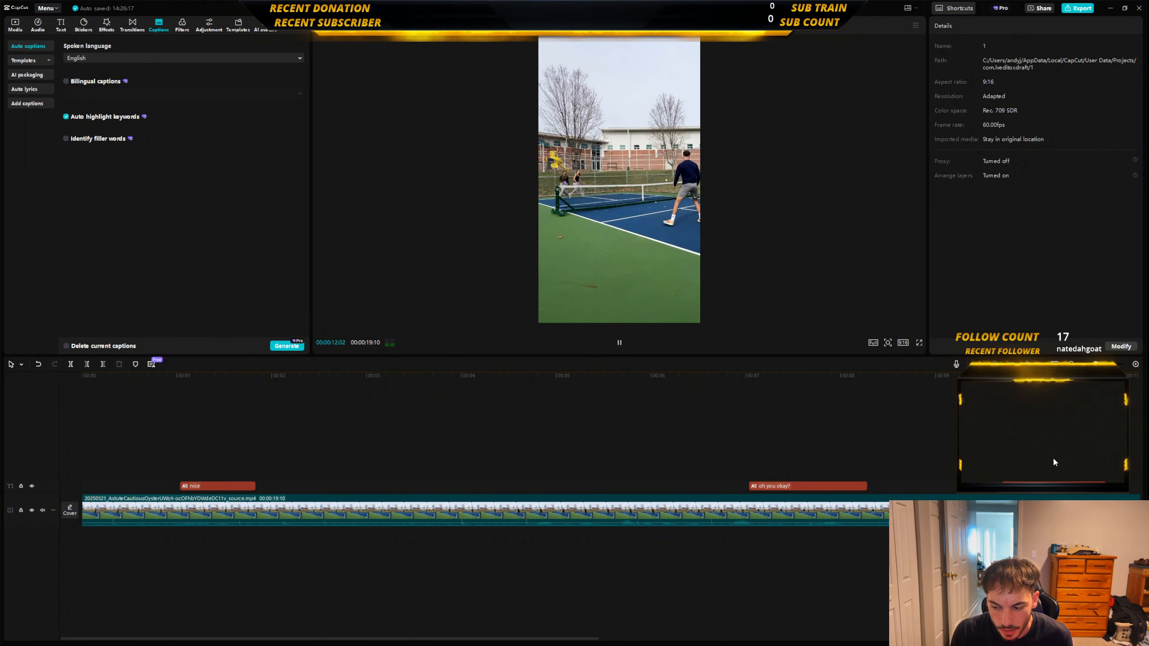
key(space)
click(377, 471)
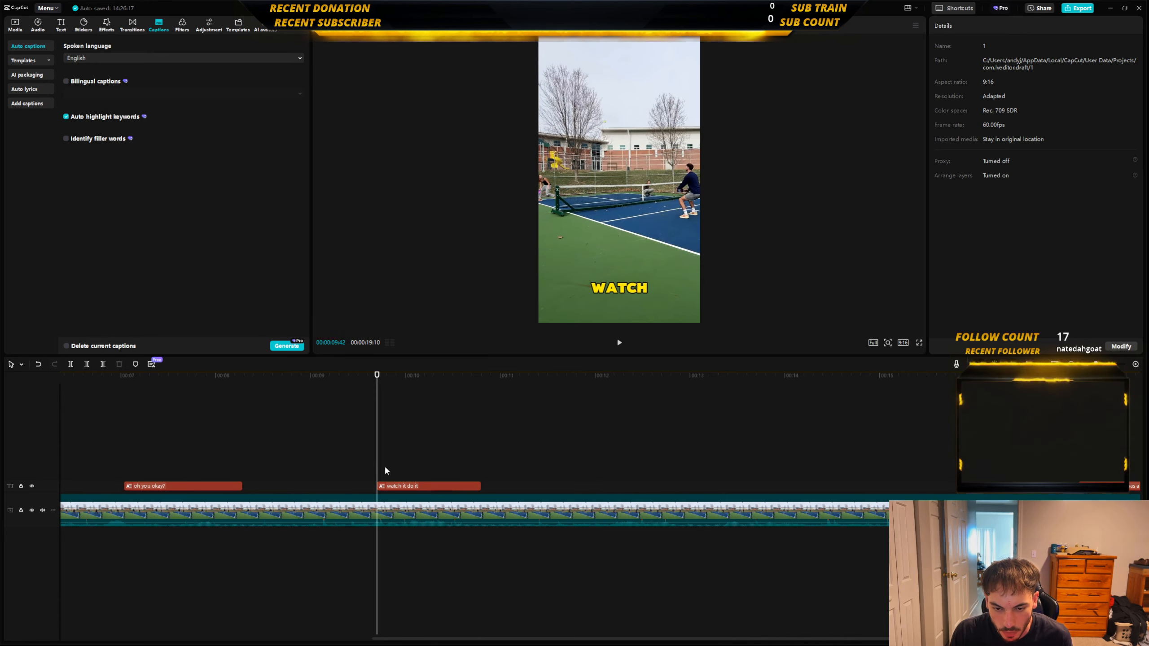
key(space)
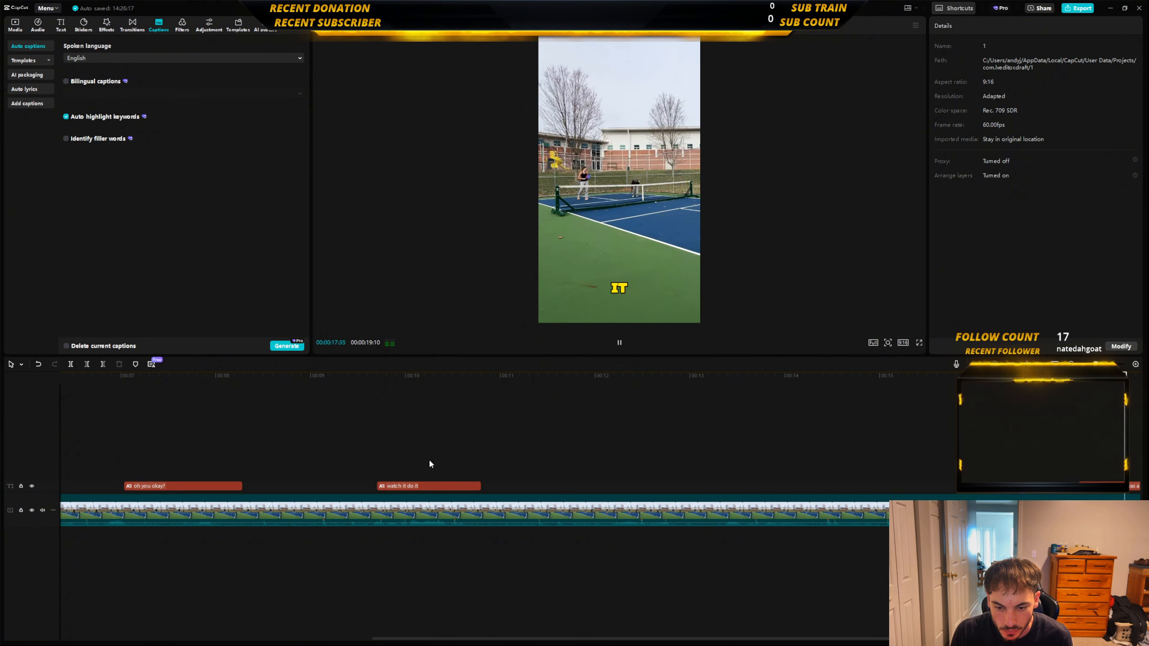
key(space)
Delete the final "flip it" caption, the "watch it do it" caption and the "oh you okay" caption.
click(1110, 487)
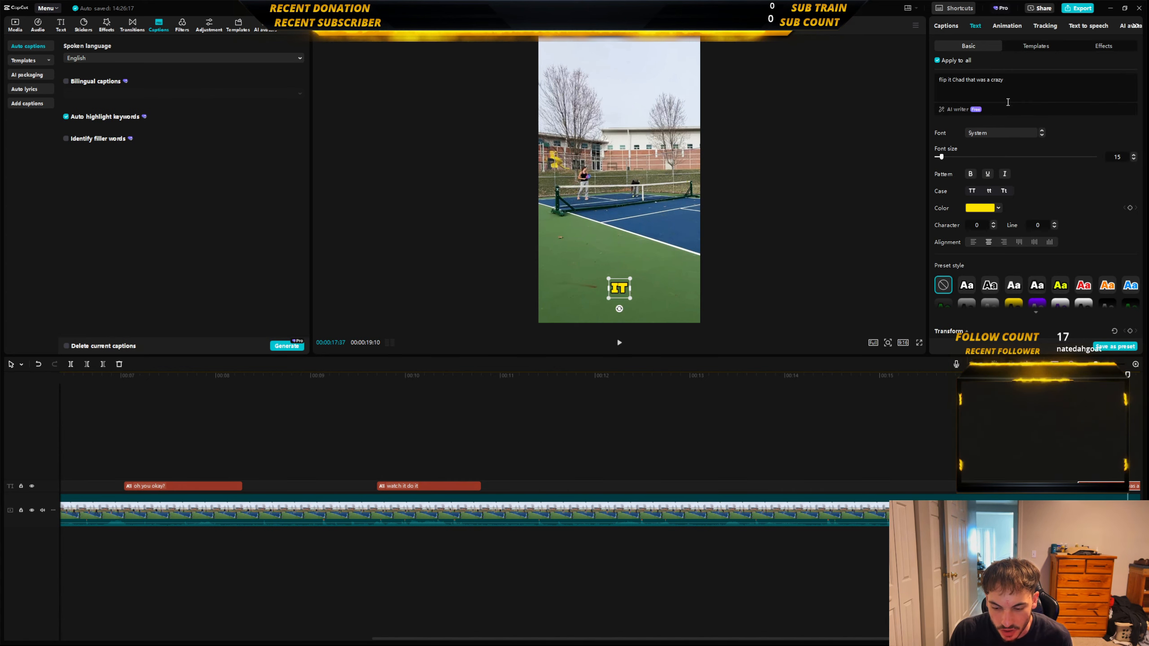
key(Delete)
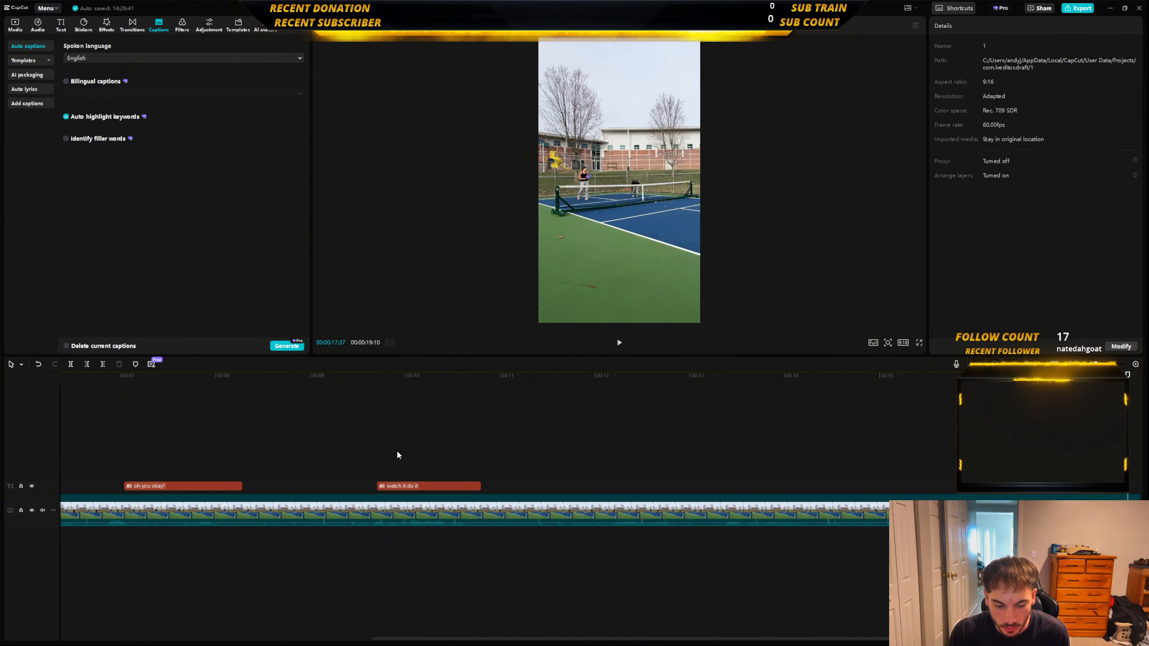
click(437, 485)
key(Delete)
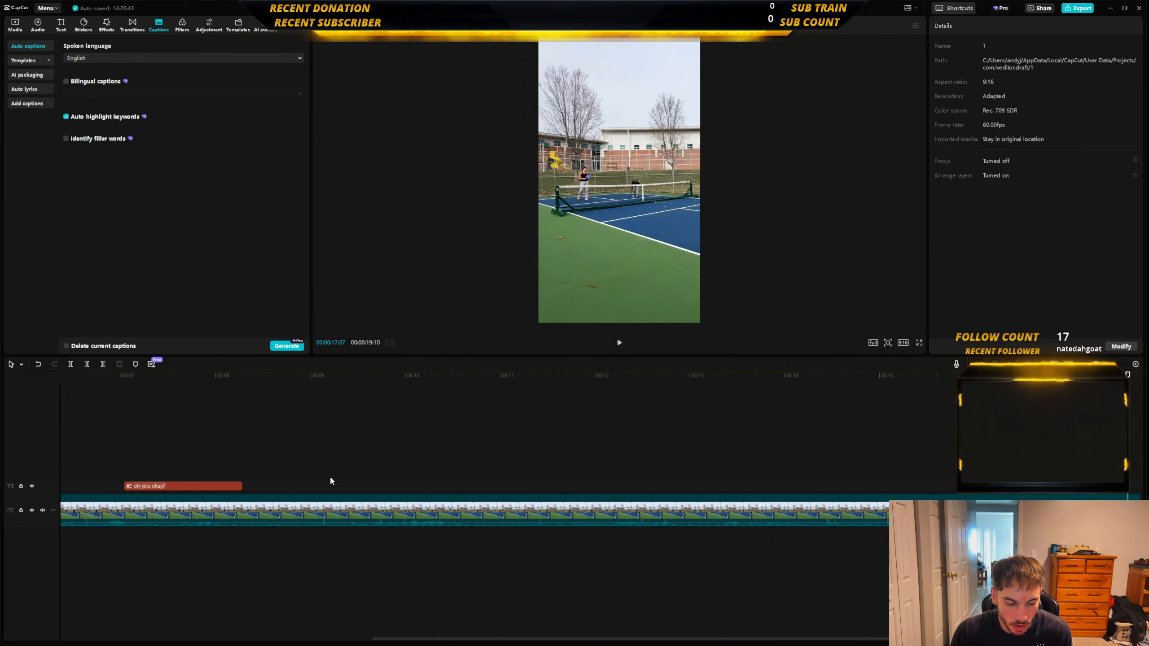
click(213, 488)
key(Delete)
Enable color correction on the pickleball clip at intensity 40 and play the end of the clip to check the look.
click(281, 517)
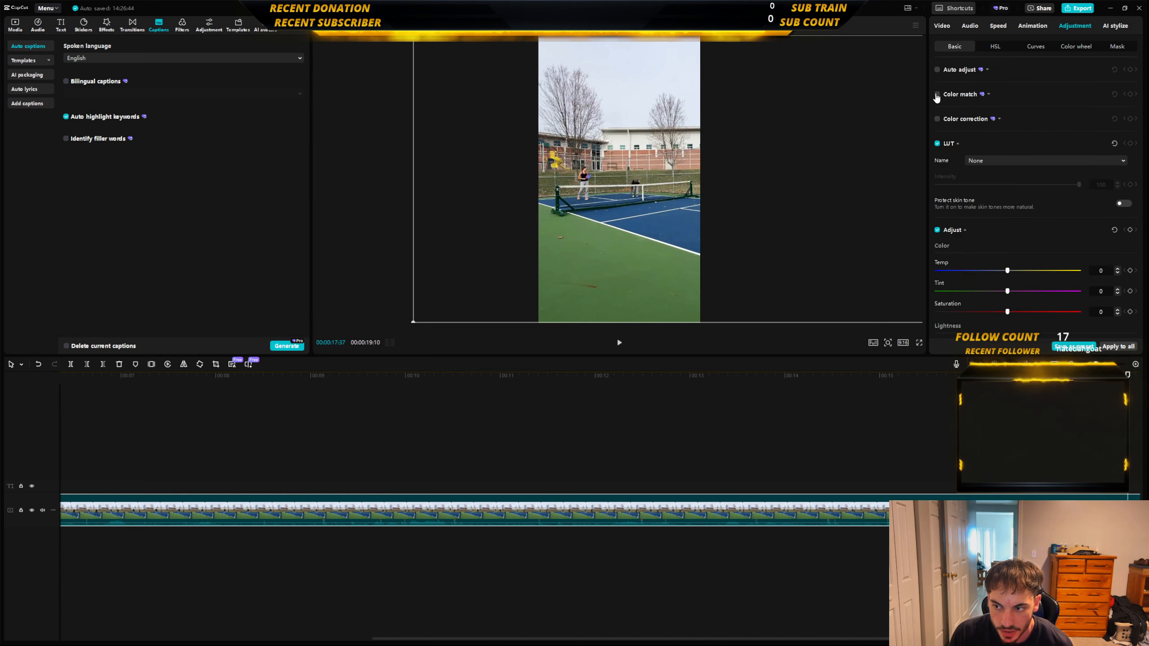
click(937, 119)
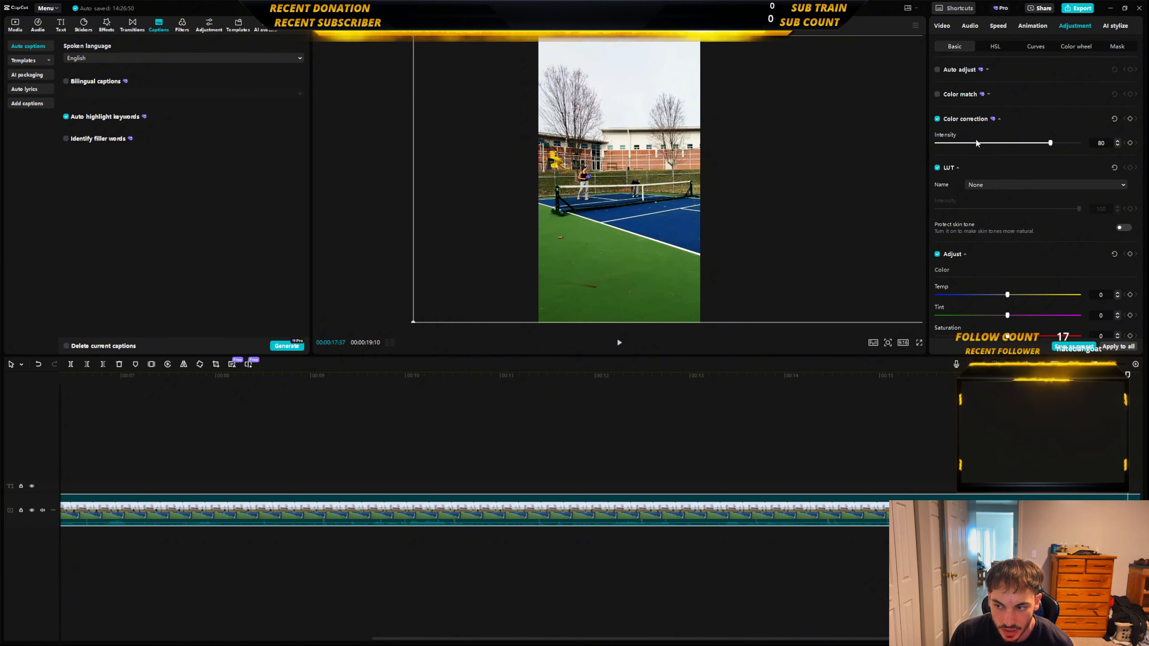
drag(1053, 146, 994, 154)
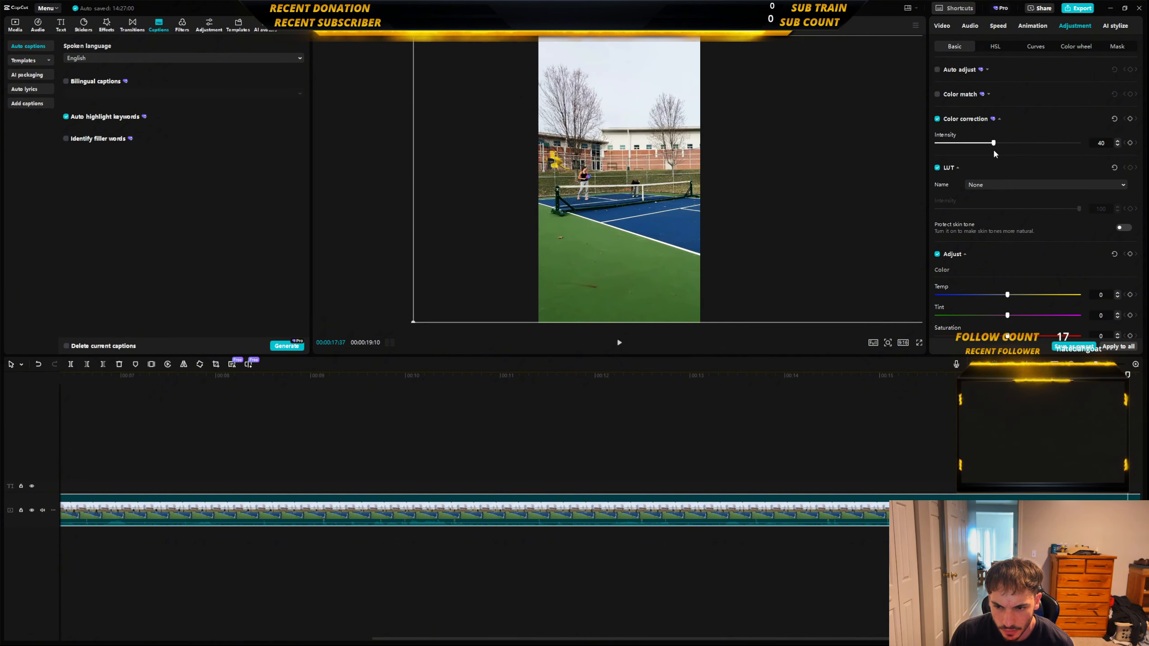
click(470, 421)
key(space)
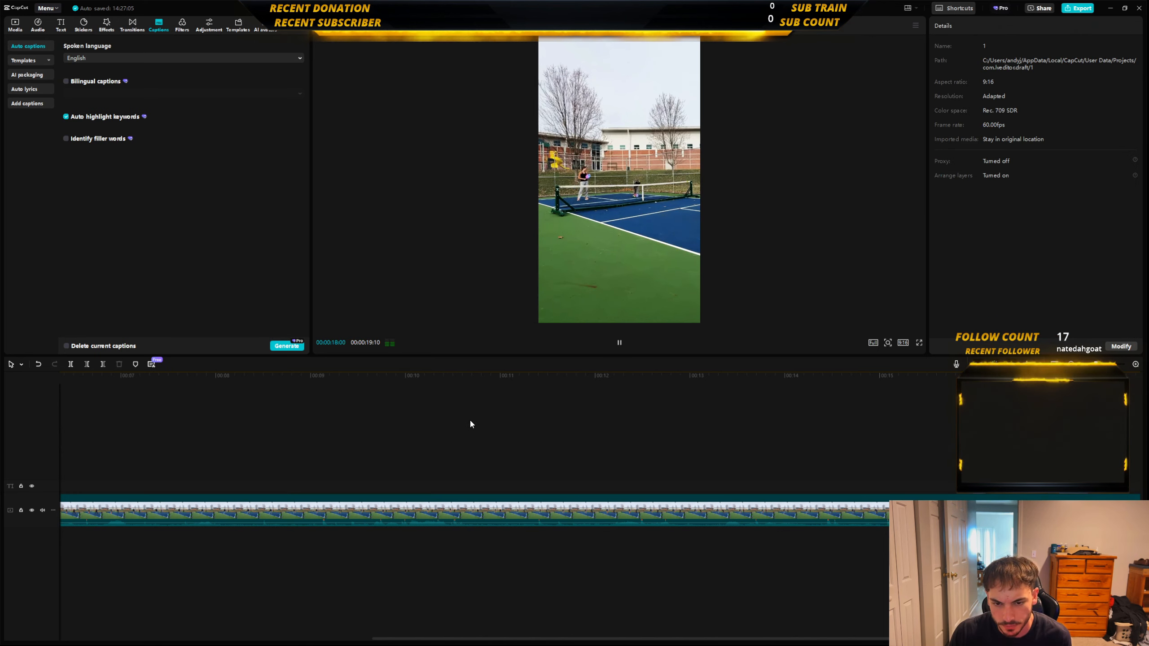
Return to the home page and delete project 1, confirming the deletion.
click(47, 8)
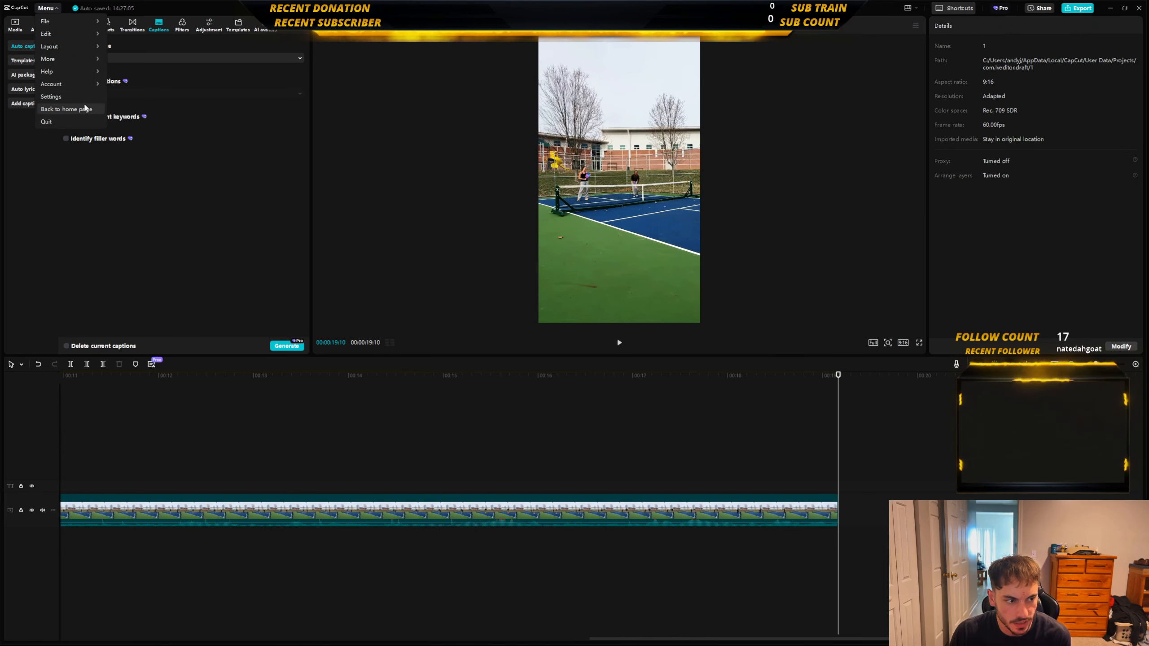
click(82, 110)
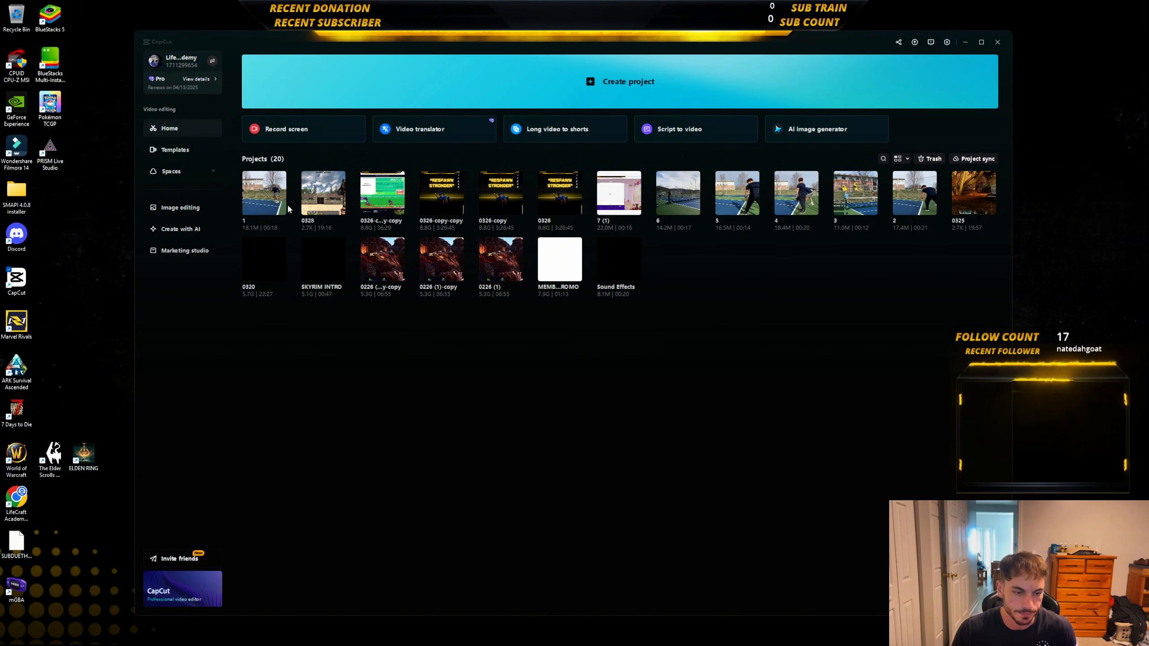
right_click(281, 211)
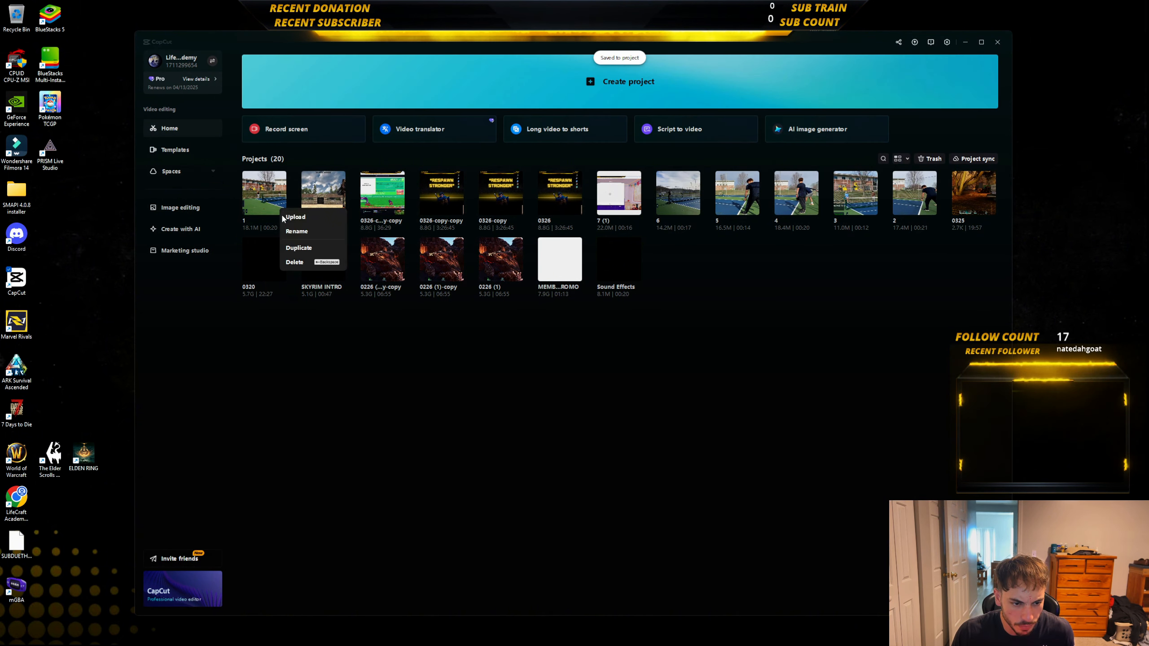
click(295, 263)
click(539, 364)
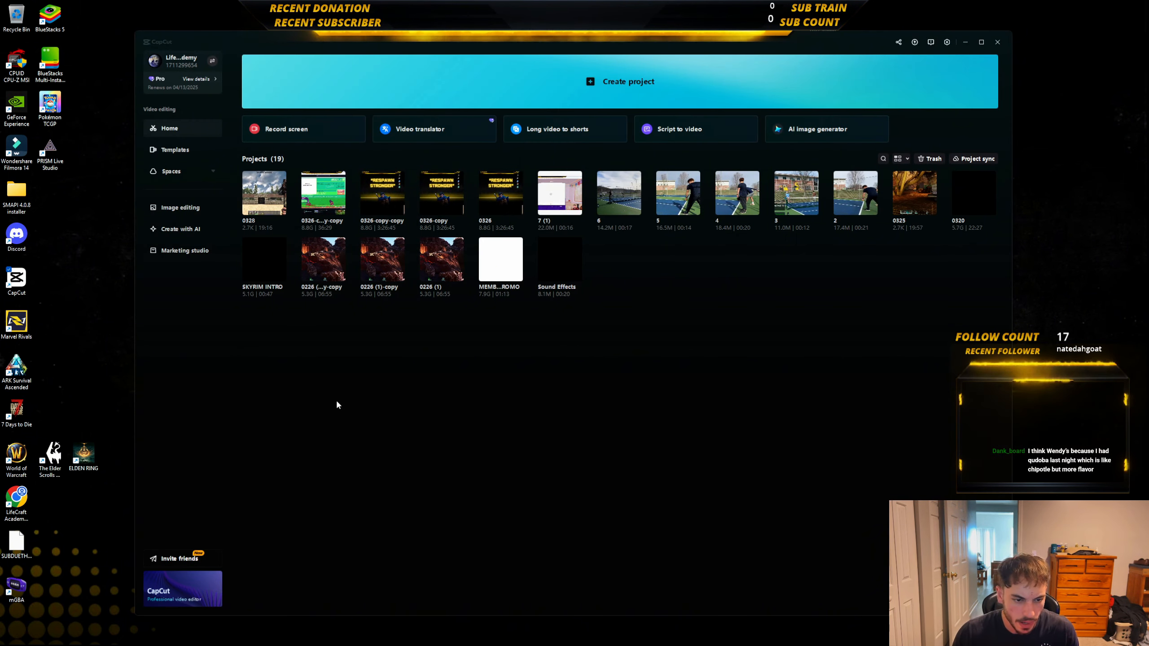
Open project 0328 and play about the first 12 seconds of its intro.
click(262, 183)
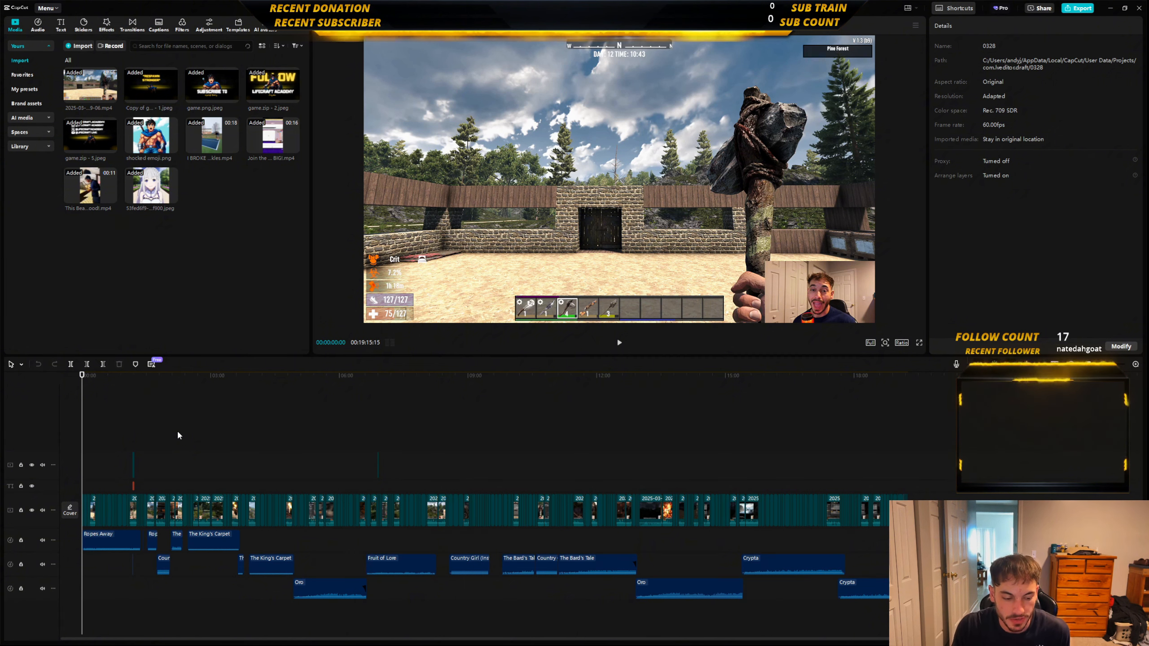
click(620, 343)
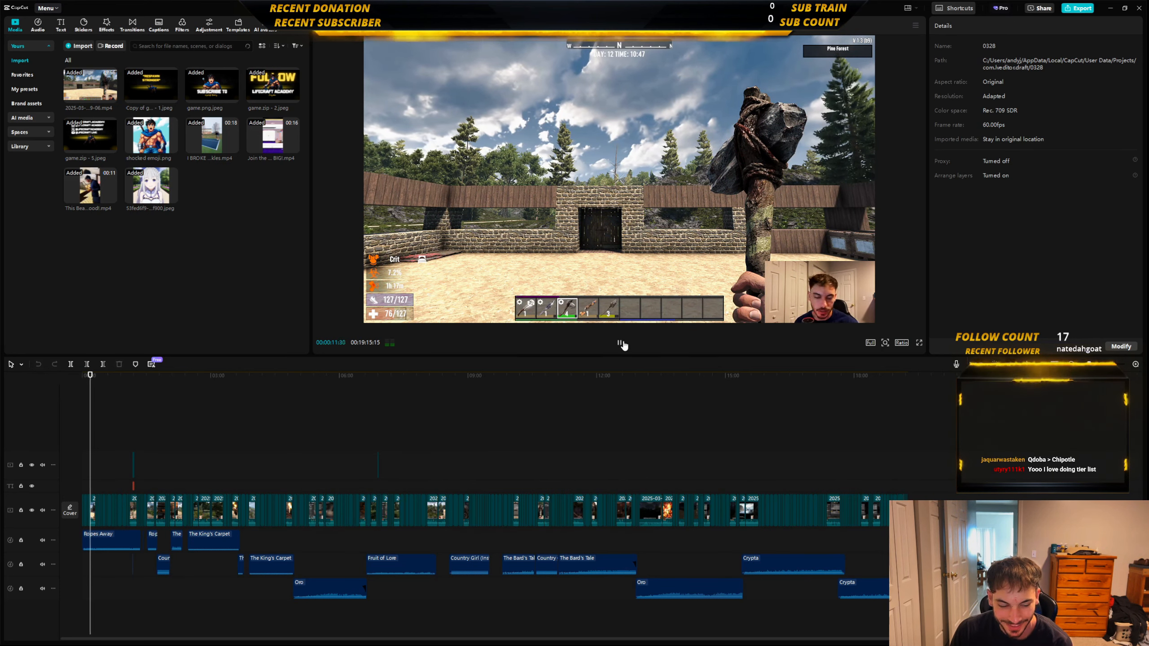
click(621, 343)
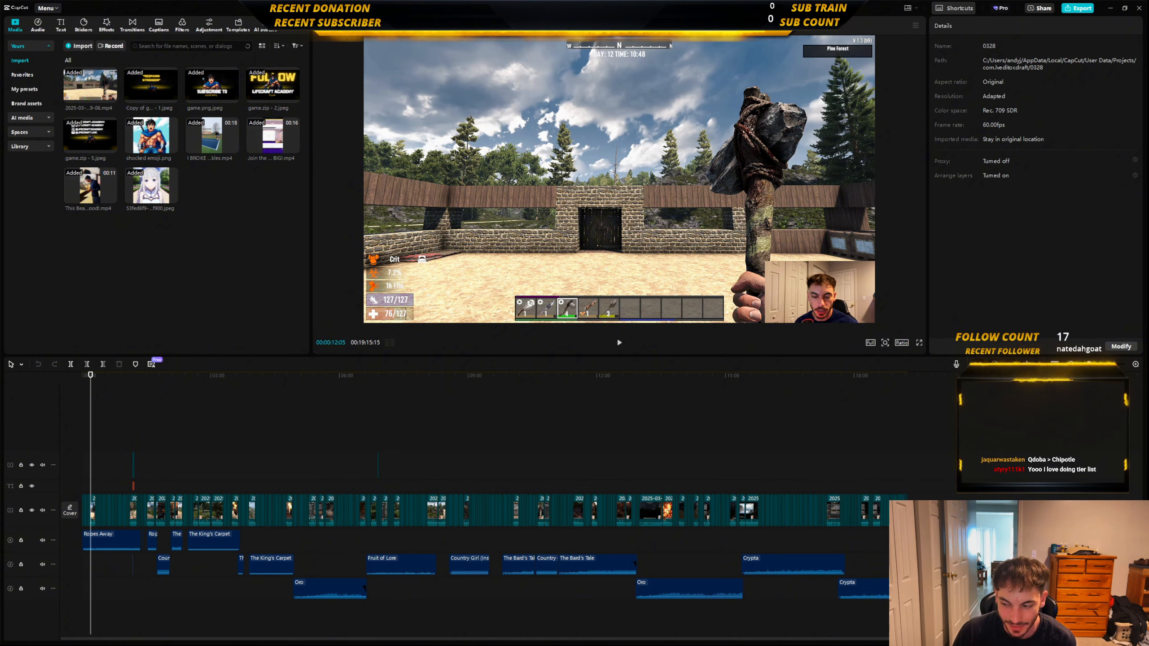
Review the section with the shocked emoji image and the "LifeCraft LIVE" text, playing it from just before they appear.
scroll(1062, 421, up, 10)
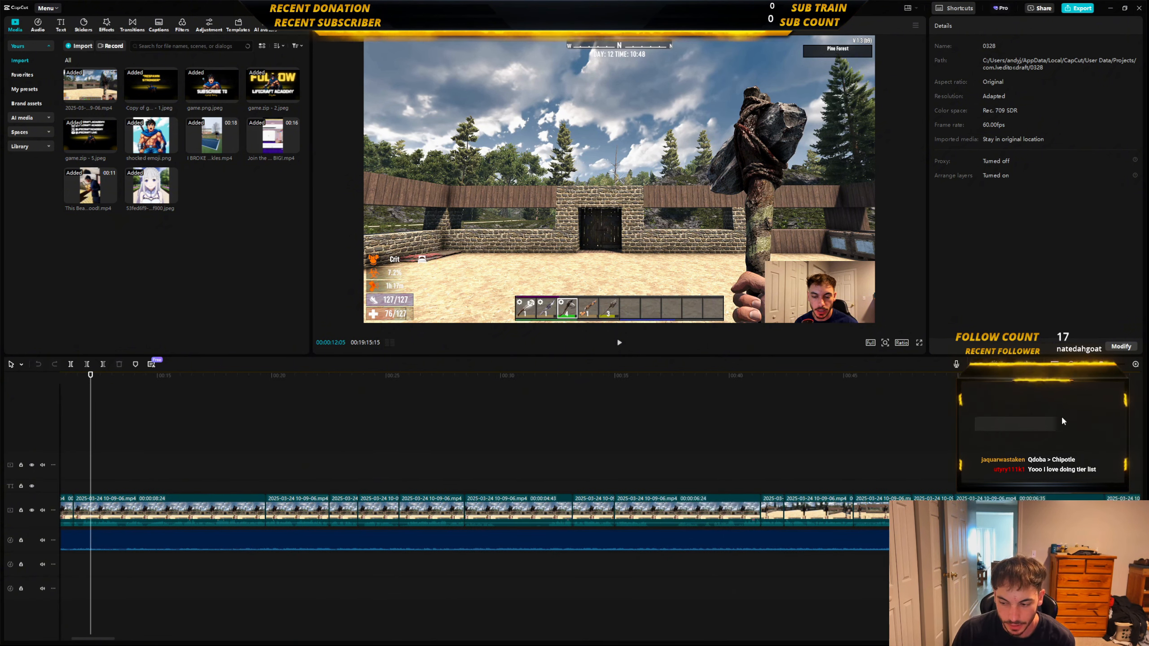
scroll(768, 430, right, 8)
click(746, 433)
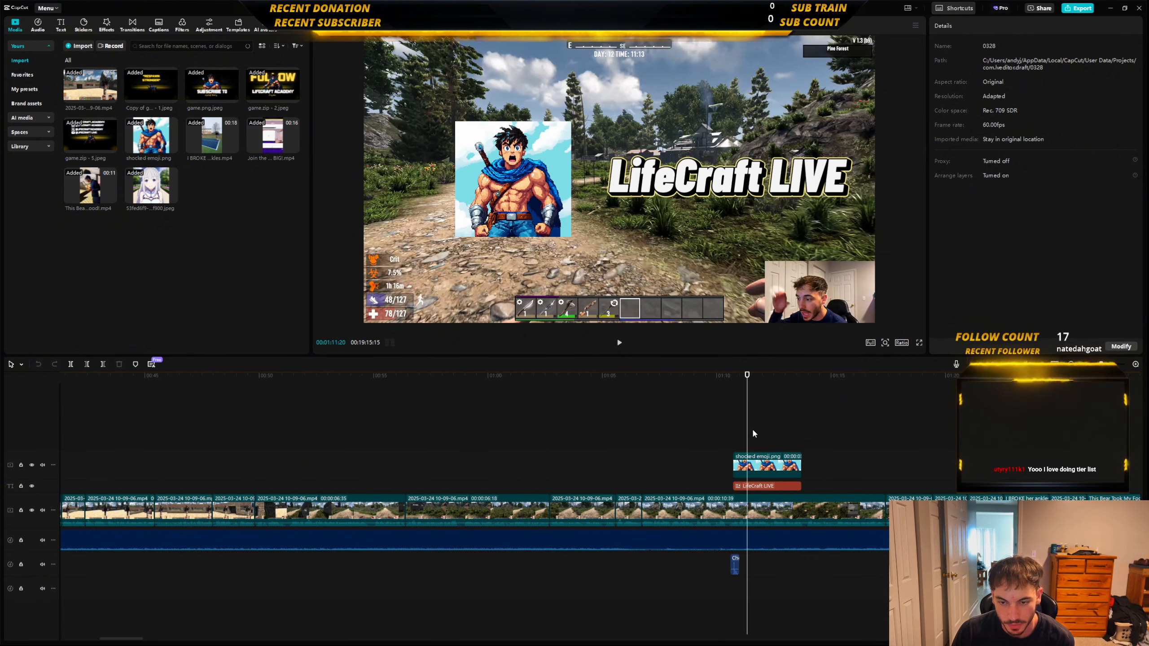
click(726, 583)
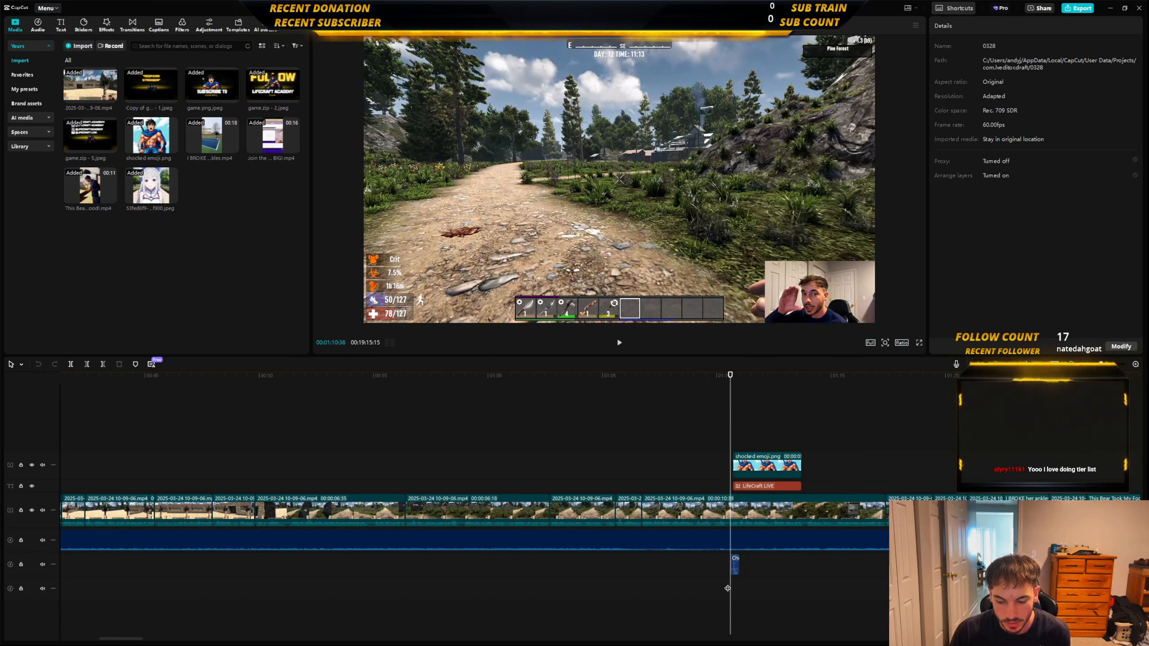
key(space)
key(space)
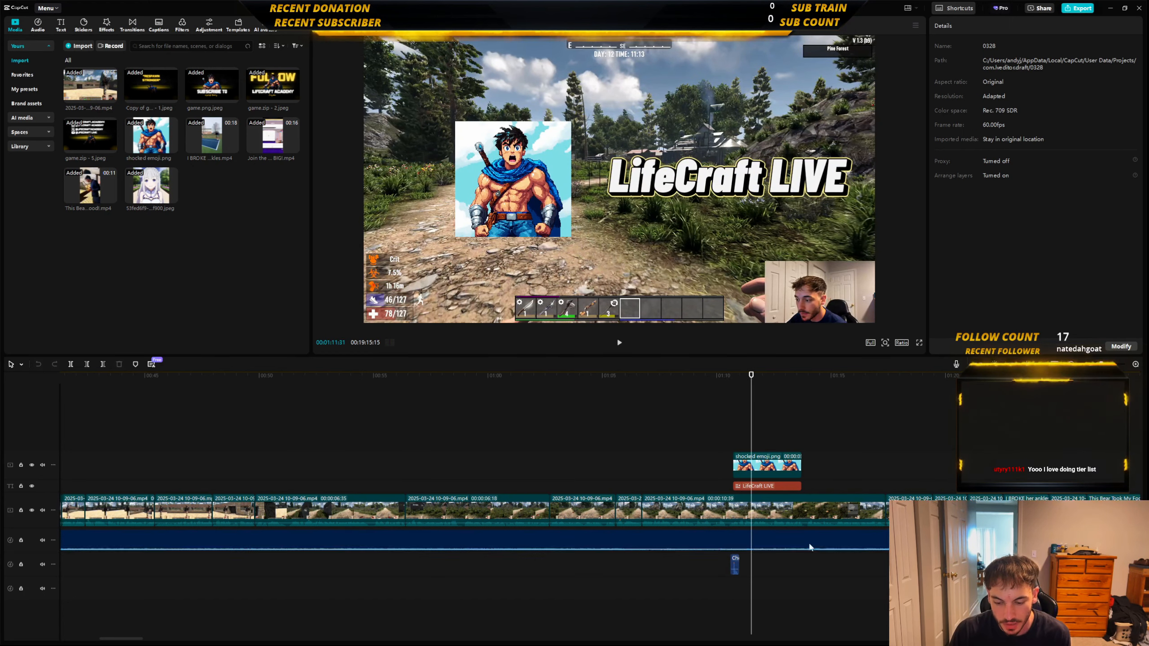
Find the "Join the Stream to WIN BIG" clip in the timeline and play the gameplay leading into it.
key(shift+z)
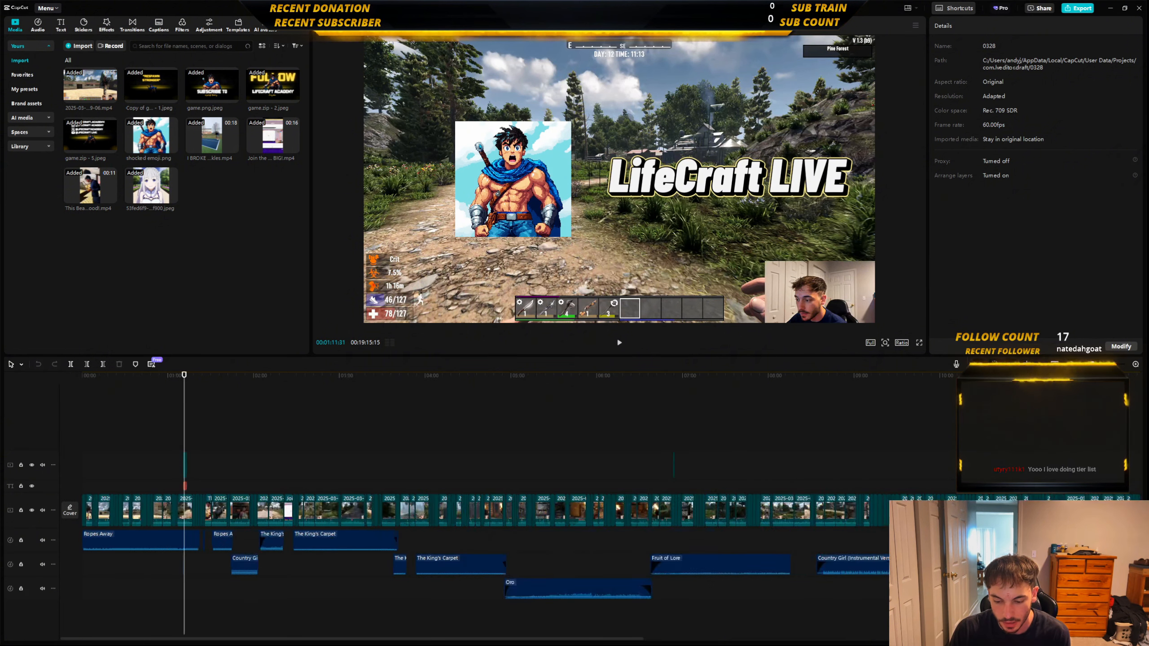
click(1135, 365)
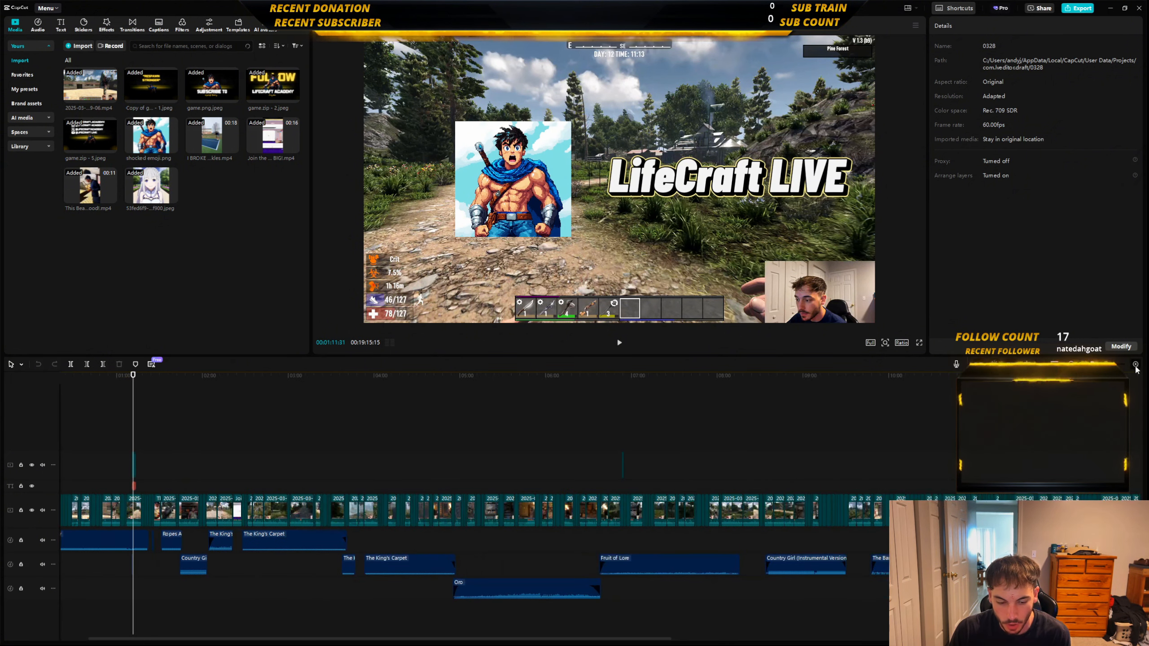
click(1135, 365)
click(1136, 365)
click(1136, 365)
click(936, 487)
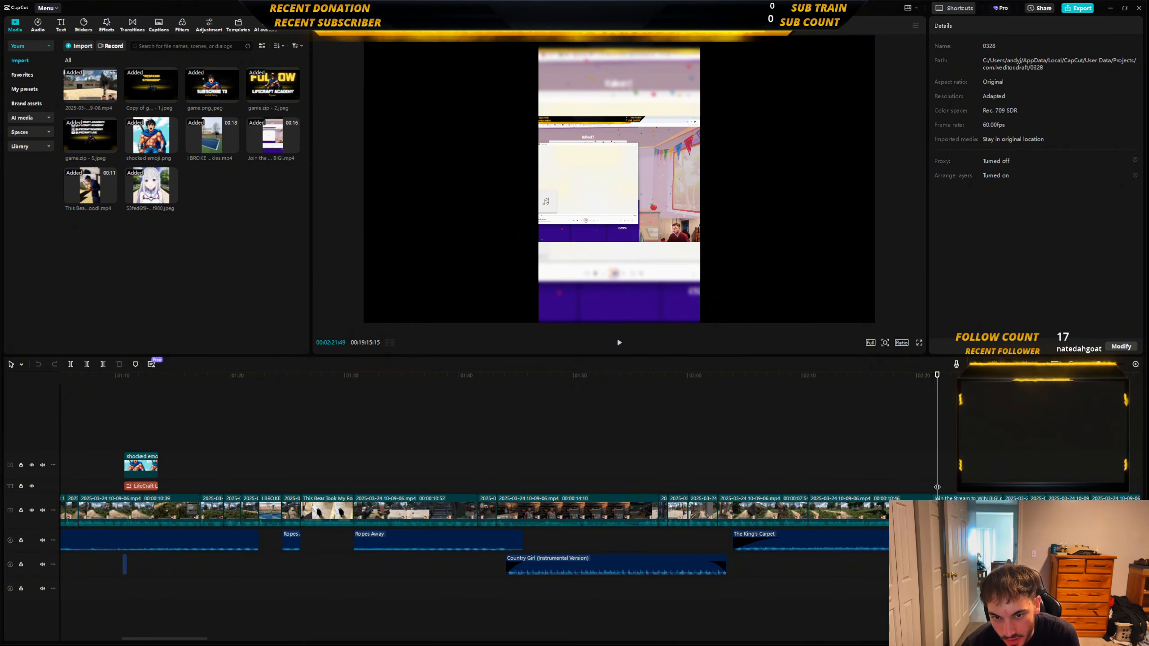
click(925, 487)
key(space)
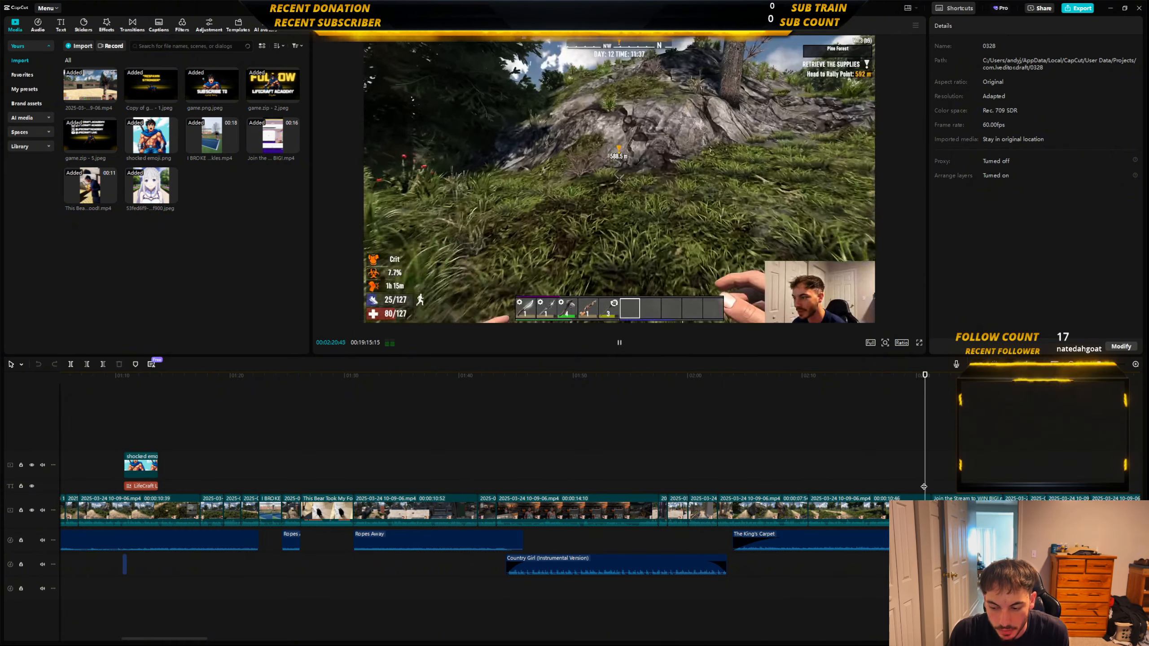
click(896, 488)
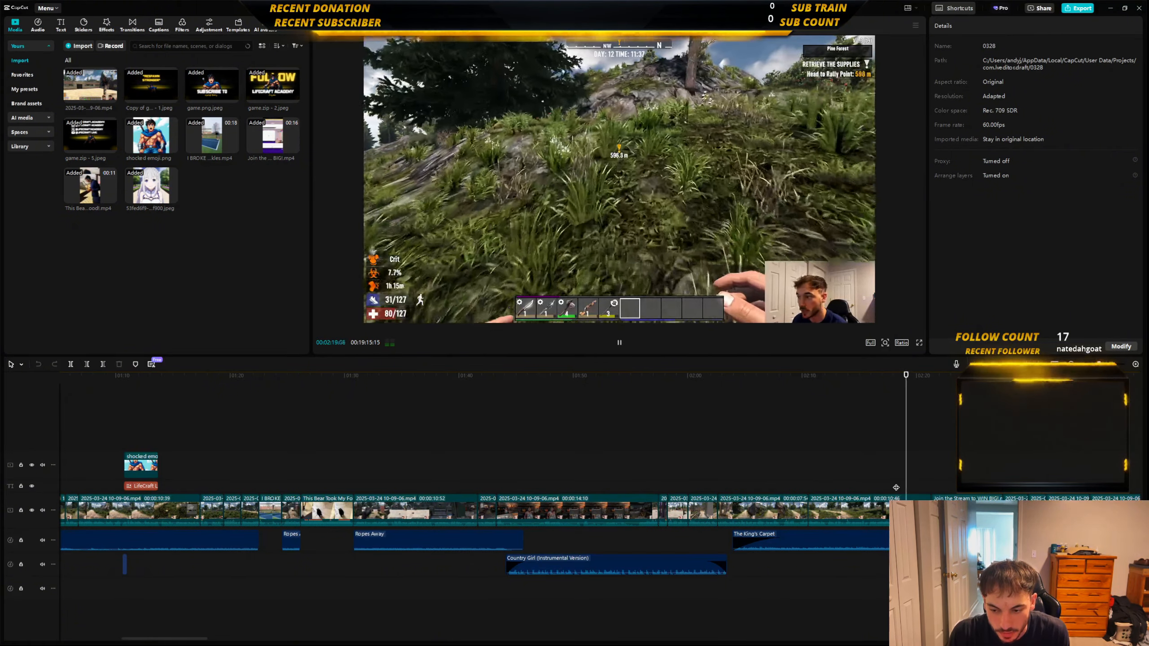